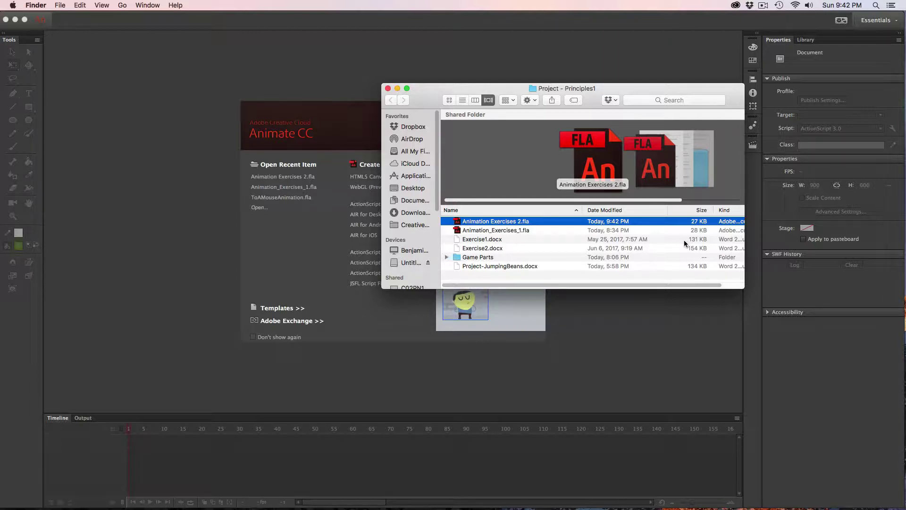
# Open Animation Exercises 2.fla from Finder so it loads in Animate CC.
pyautogui.doubleClick(460, 222)
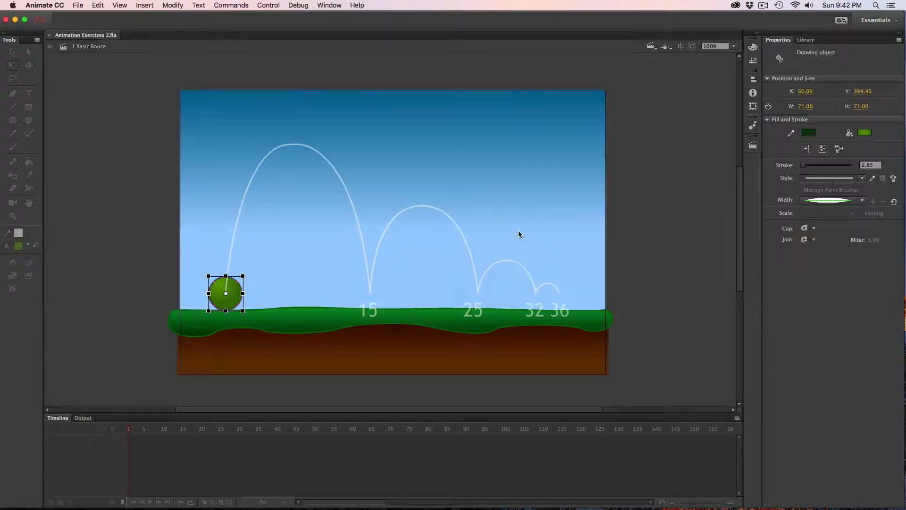
pyautogui.click(655, 246)
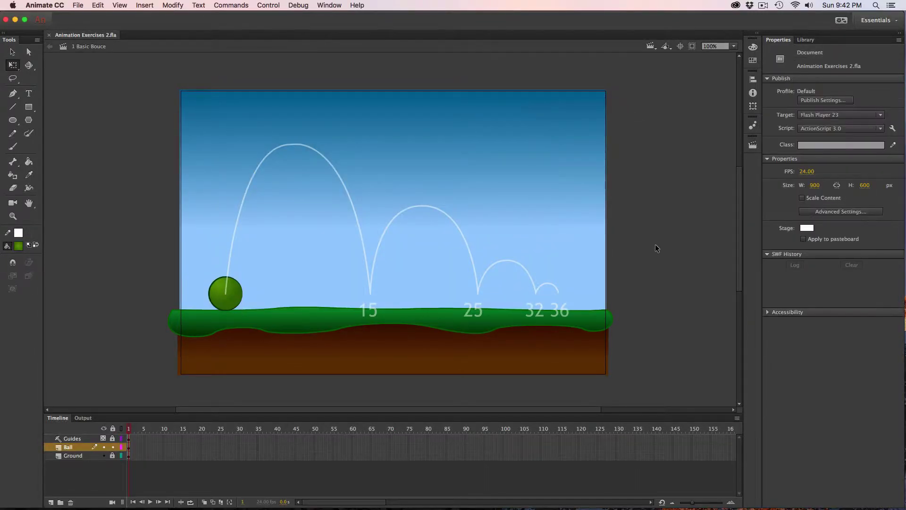
pyautogui.click(752, 144)
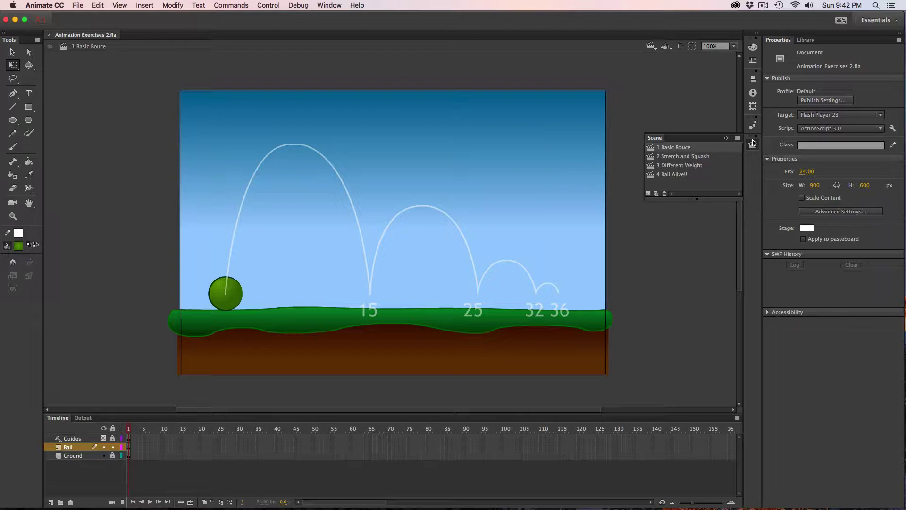
pyautogui.click(683, 157)
pyautogui.click(688, 165)
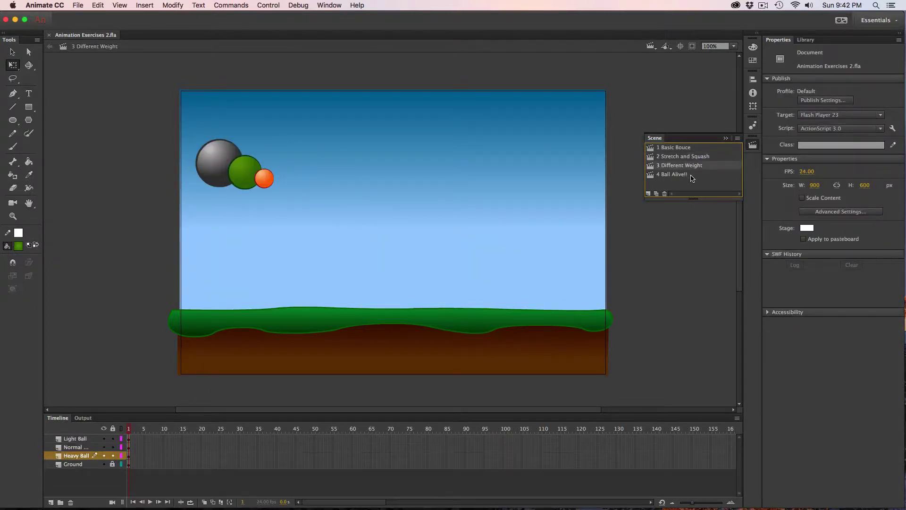
pyautogui.click(691, 175)
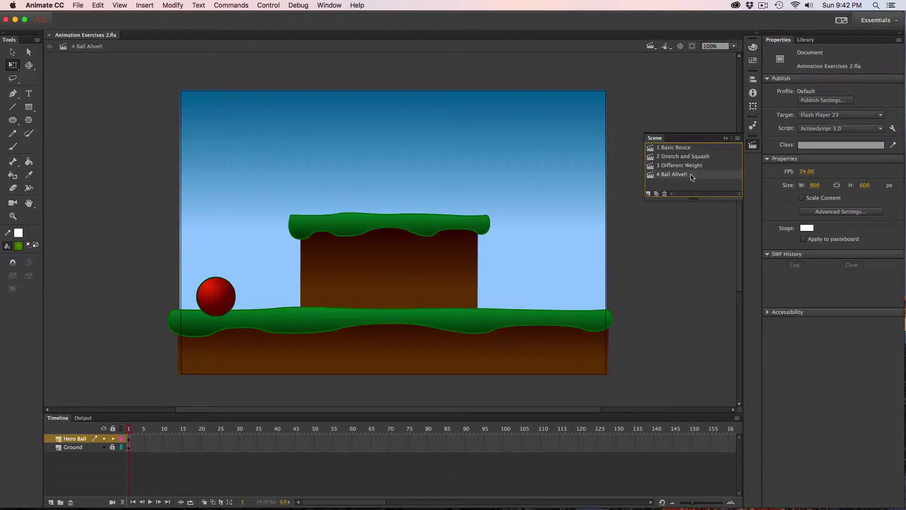
pyautogui.click(690, 150)
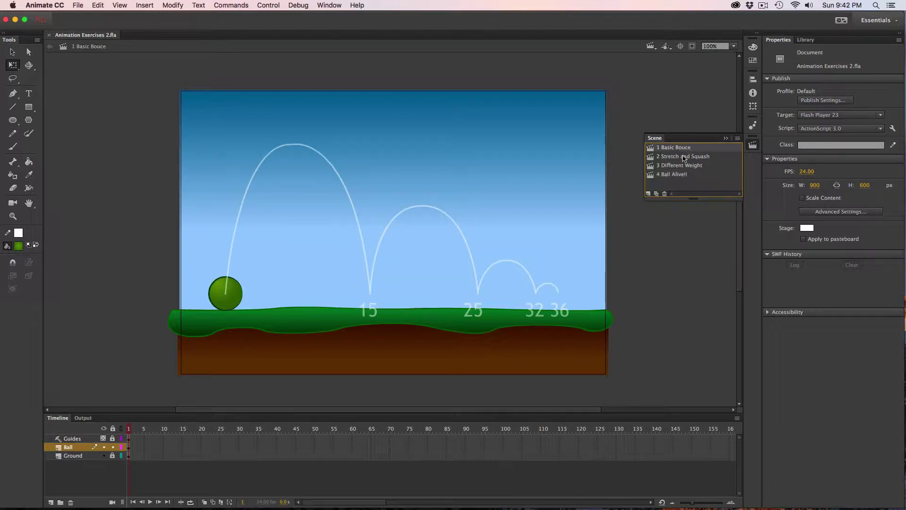
pyautogui.click(701, 224)
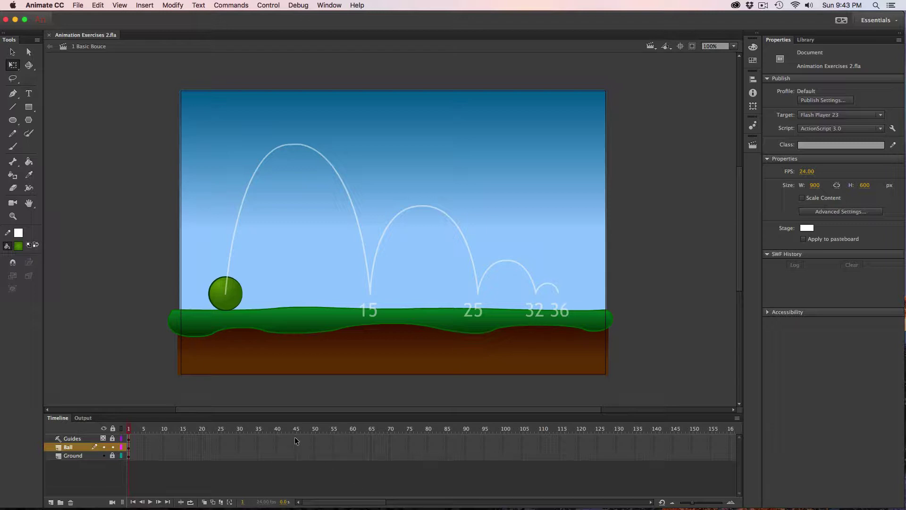
pyautogui.moveTo(294, 437); pyautogui.dragTo(293, 459)
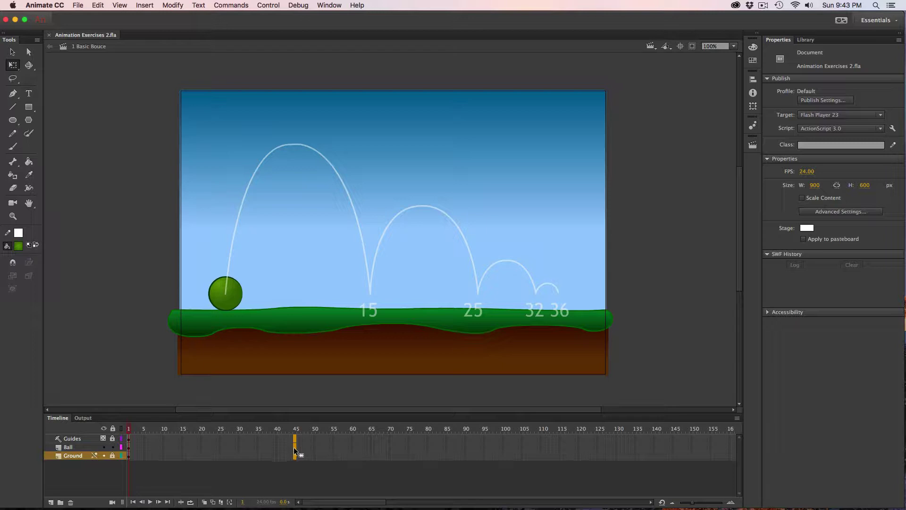
# Extend all three layers to frame 45 with F5, then browse the Insert > Timeline options without choosing one.
pyautogui.press('F5')
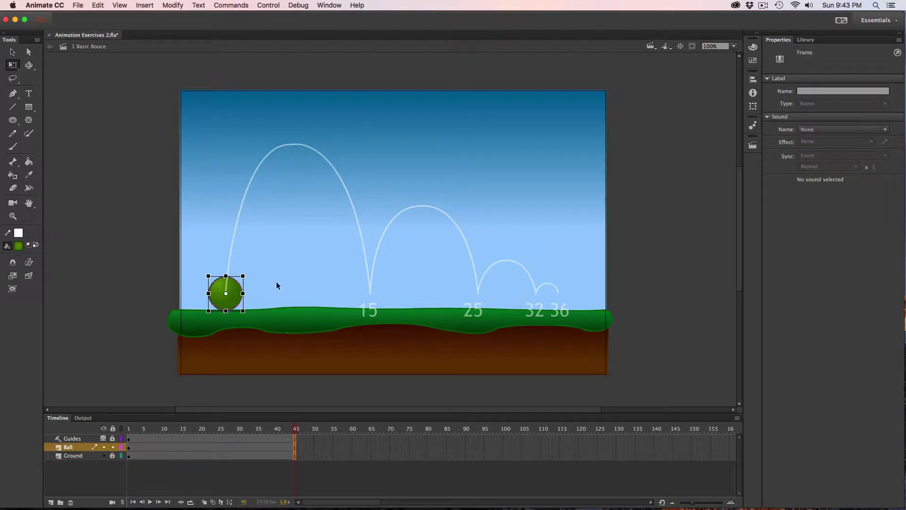
pyautogui.click(144, 6)
pyautogui.moveTo(154, 65)
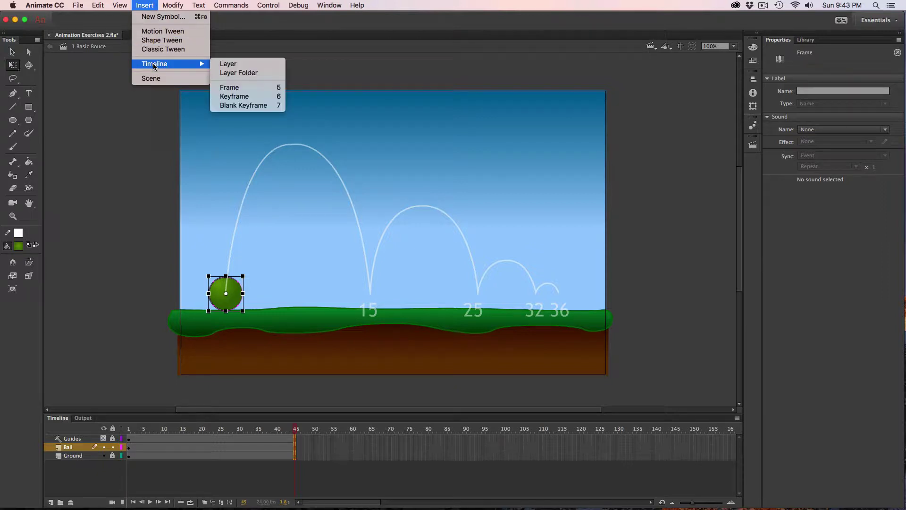
pyautogui.click(141, 161)
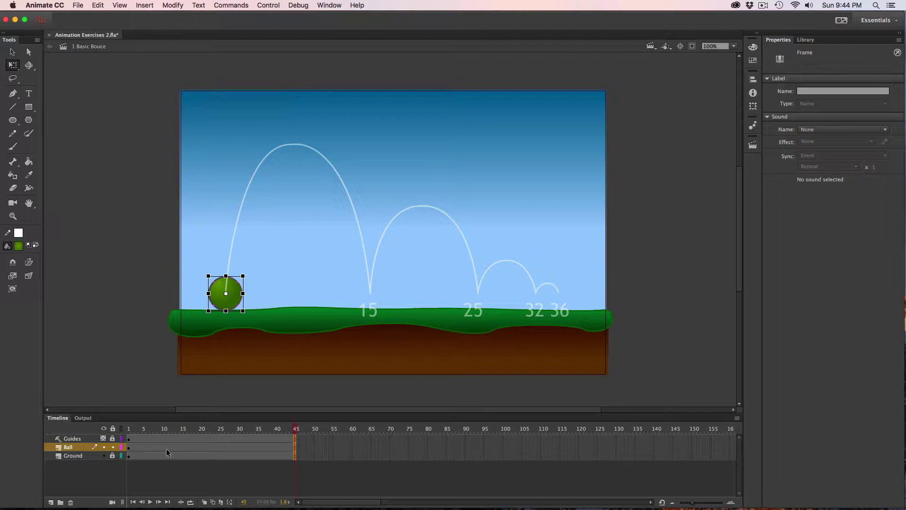
# Keyframe the ball at frames 15 and 25, placing it on the 15 and 25 bounce marks.
pyautogui.click(181, 447)
pyautogui.moveTo(232, 294); pyautogui.dragTo(377, 300)
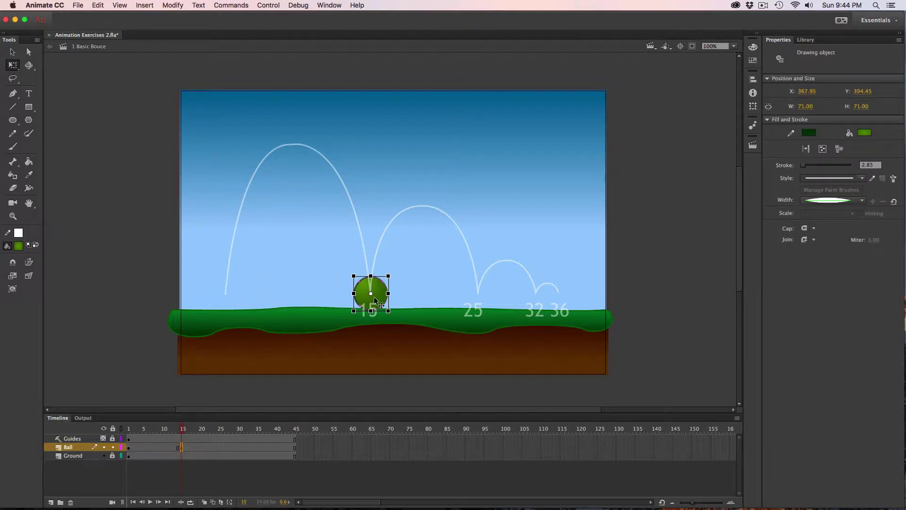
pyautogui.click(220, 447)
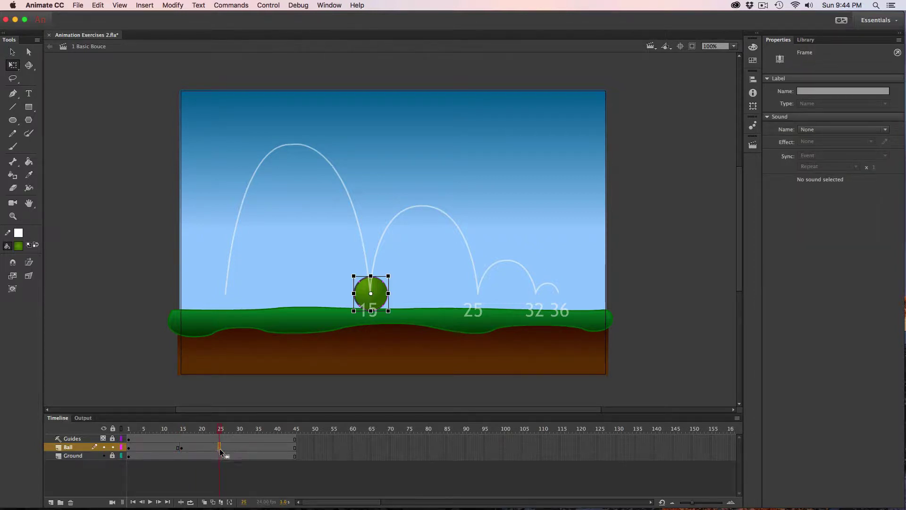
pyautogui.press('F6')
pyautogui.moveTo(382, 300); pyautogui.dragTo(488, 300)
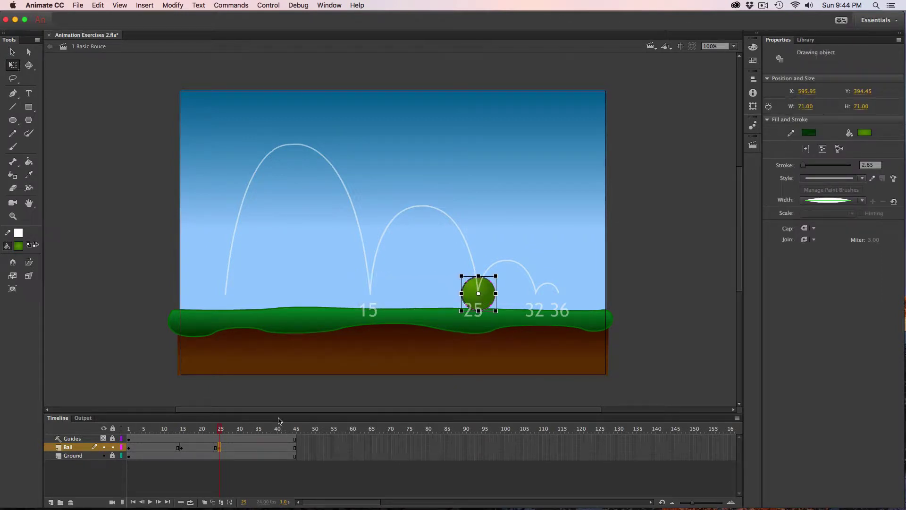
# Place ball keyframes at frames 32 and 36 on their bounce marks, then deselect the ball.
pyautogui.click(242, 448)
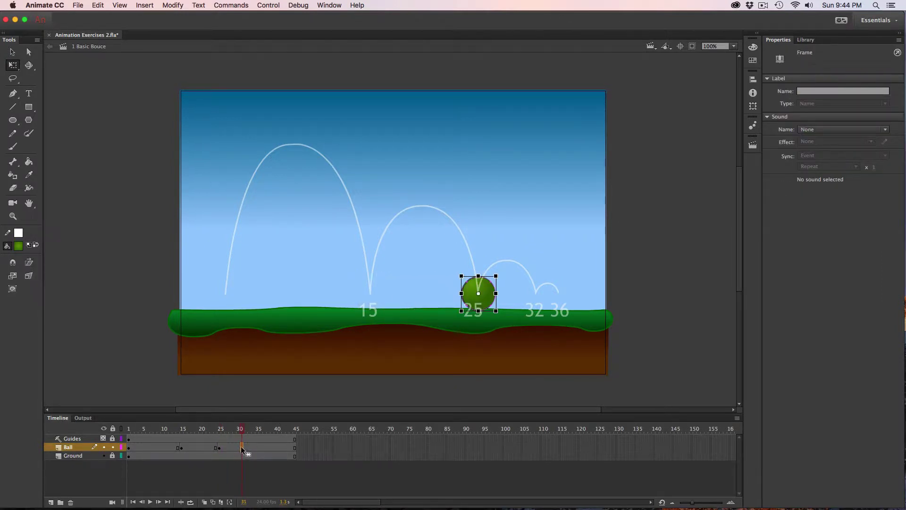
pyautogui.click(245, 446)
pyautogui.moveTo(493, 291); pyautogui.dragTo(552, 293)
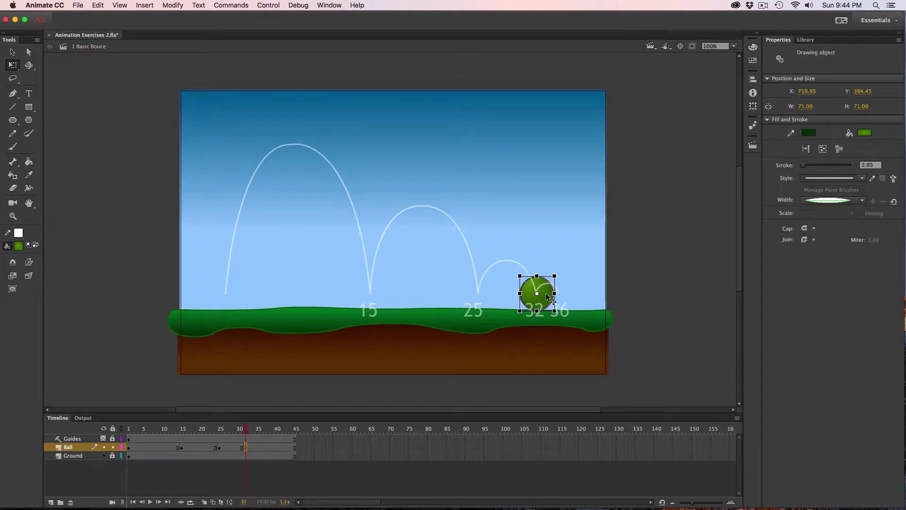
pyautogui.click(261, 447)
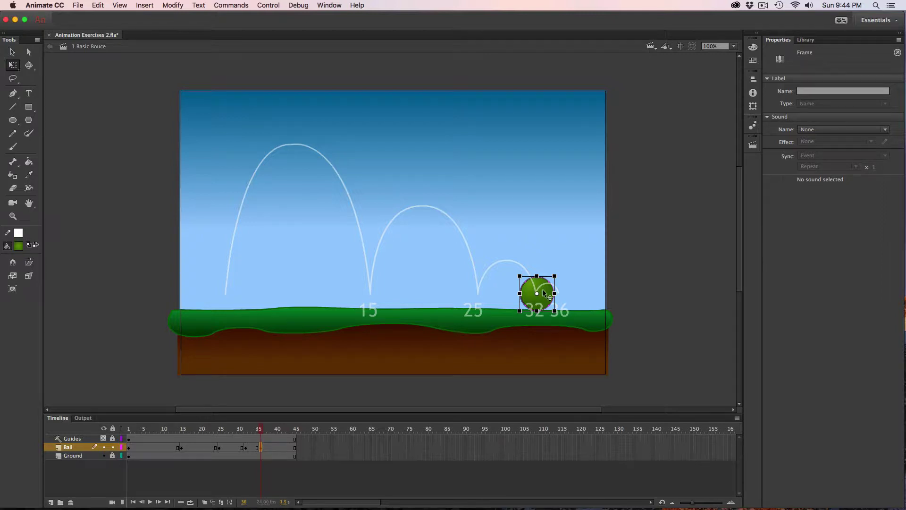
pyautogui.moveTo(549, 294); pyautogui.dragTo(567, 295)
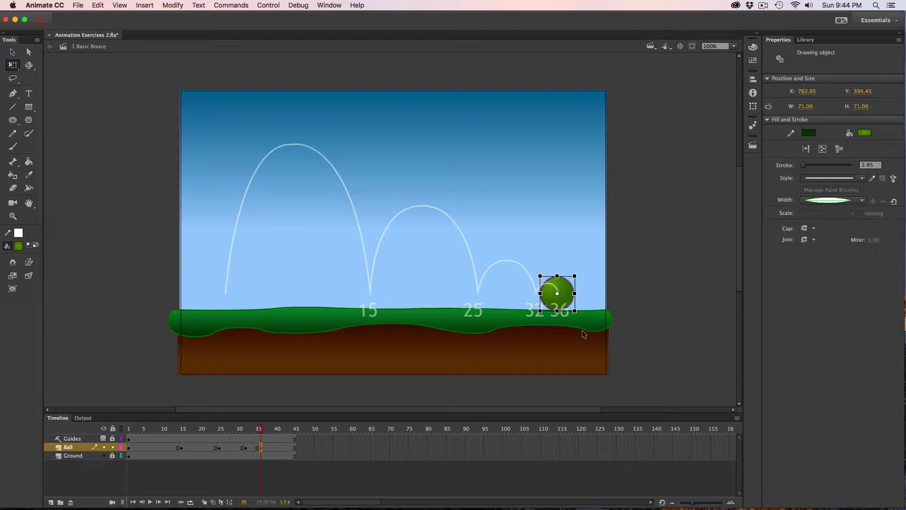
pyautogui.click(13, 54)
pyautogui.click(232, 196)
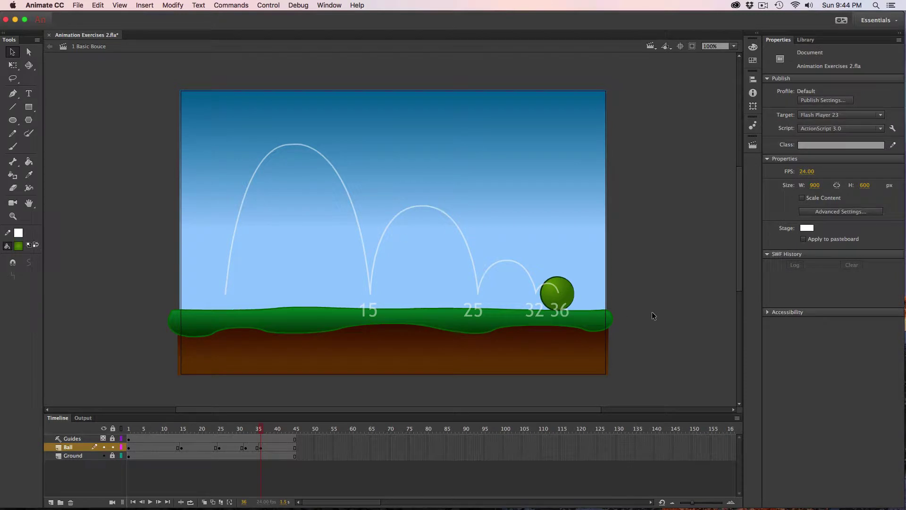
# Play the bounce animation and compare the ball at frames 1 and 15.
pyautogui.press('Return')
pyautogui.press('Return')
pyautogui.click(128, 448)
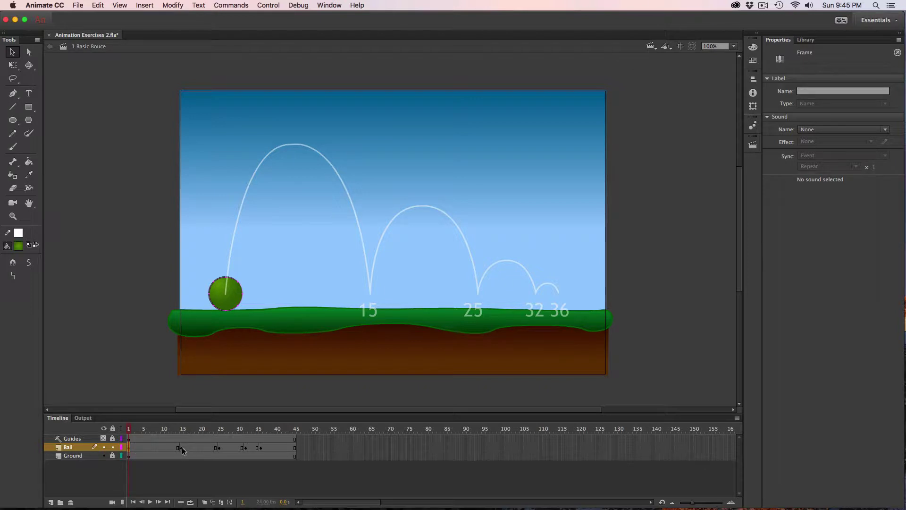
pyautogui.click(182, 448)
pyautogui.click(129, 447)
# Add a frame 8 keyframe with the ball raised to the first arc's peak.
pyautogui.click(154, 447)
pyautogui.press('F6')
pyautogui.moveTo(231, 296); pyautogui.dragTo(301, 147)
pyautogui.press('Left')
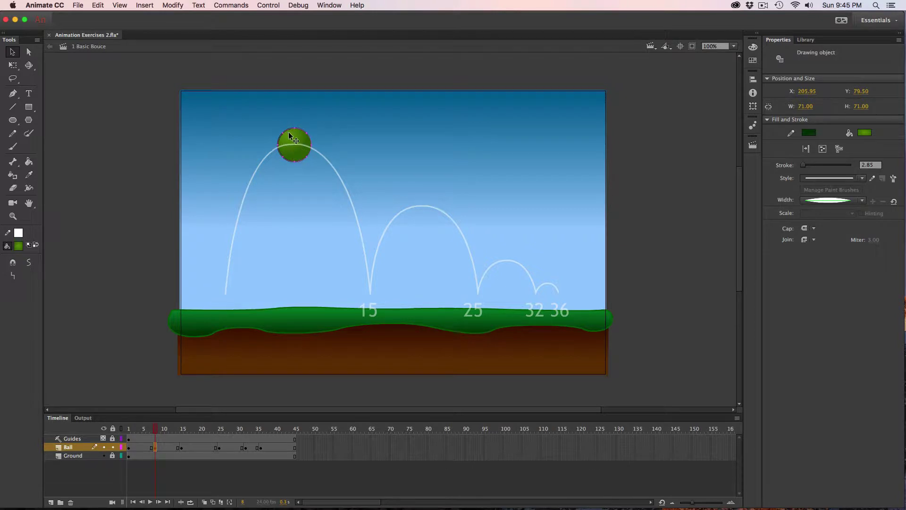
# Check the ball at frames 1, 8 and 15, then deselect and return to frame 1.
pyautogui.click(180, 448)
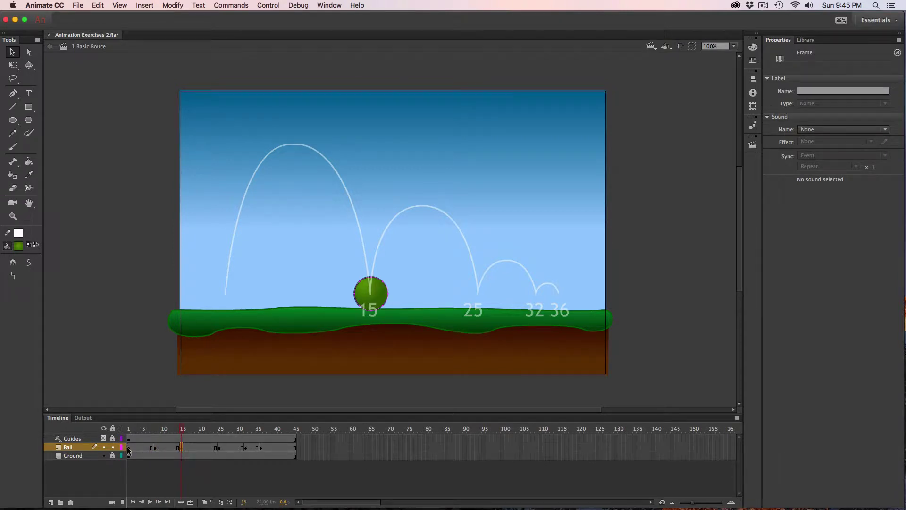
pyautogui.click(129, 447)
pyautogui.click(157, 448)
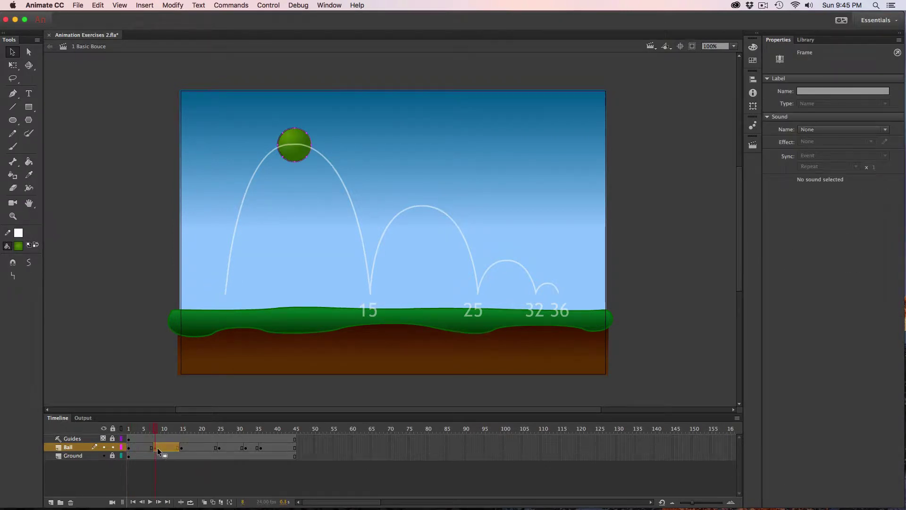
pyautogui.click(179, 446)
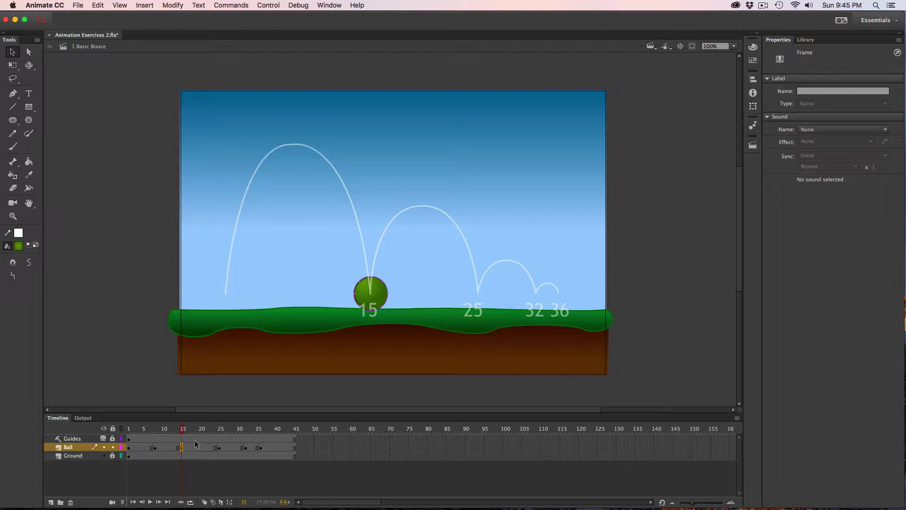
pyautogui.click(130, 446)
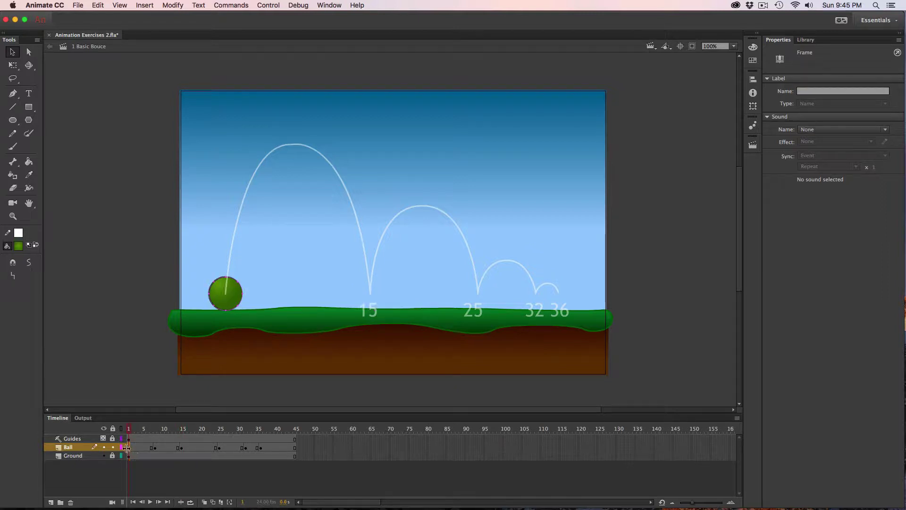
pyautogui.click(153, 448)
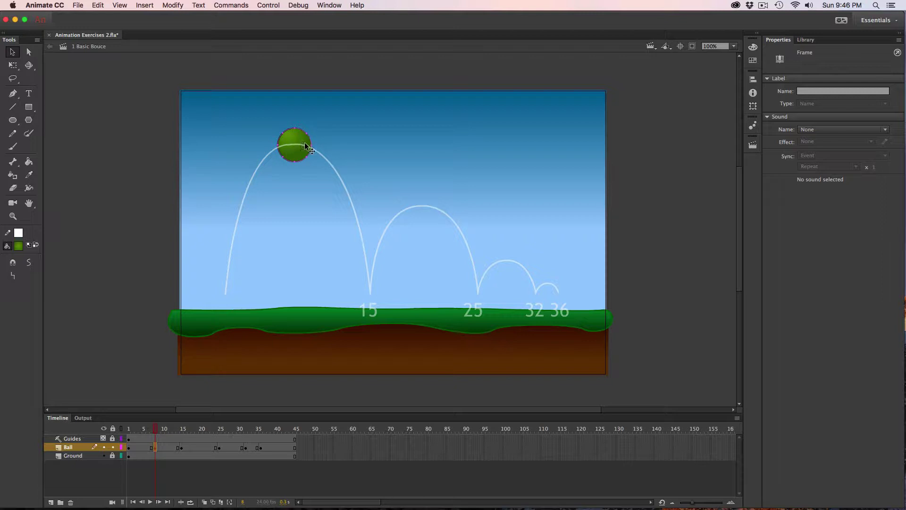
pyautogui.click(377, 305)
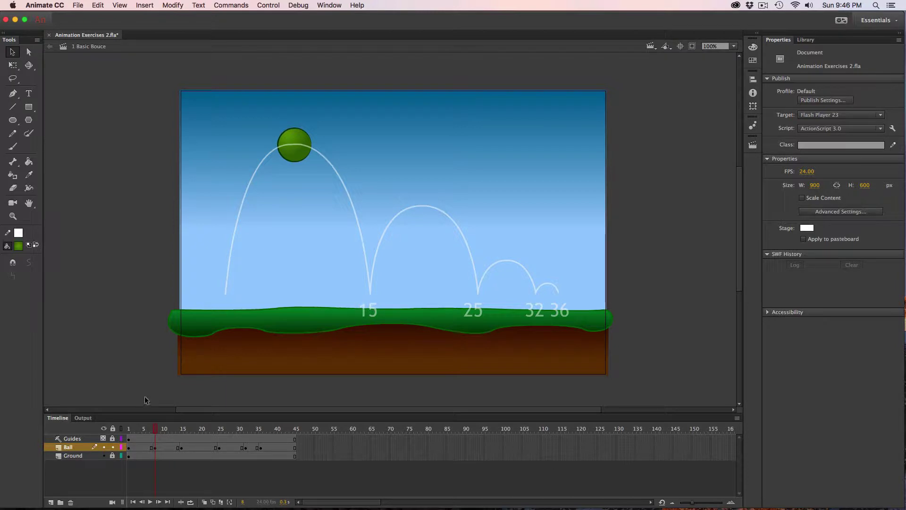
pyautogui.click(129, 447)
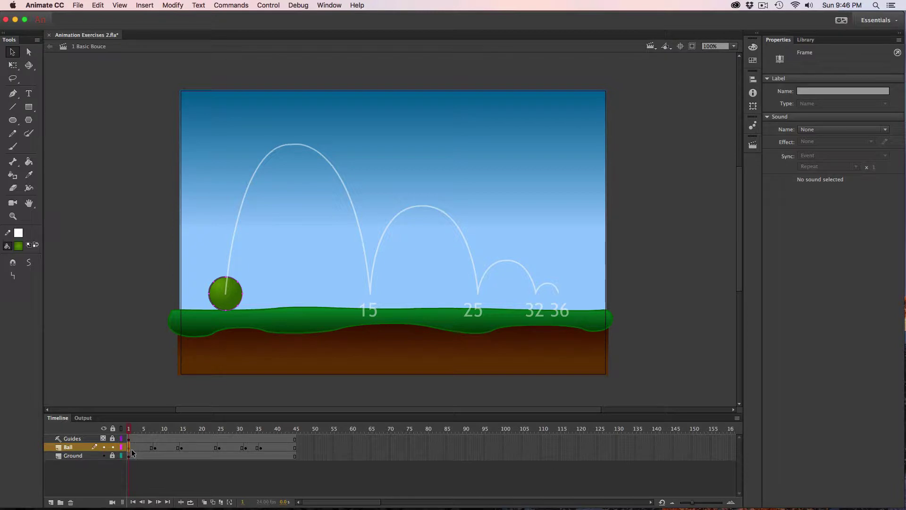
# Step from frame 2 onward, moving the ball progressively up the first arc toward its peak.
pyautogui.click(133, 451)
pyautogui.moveTo(236, 285)
pyautogui.mouseDown()
pyautogui.moveTo(240, 261)
pyautogui.moveTo(232, 293)
pyautogui.moveTo(238, 255)
pyautogui.mouseUp()
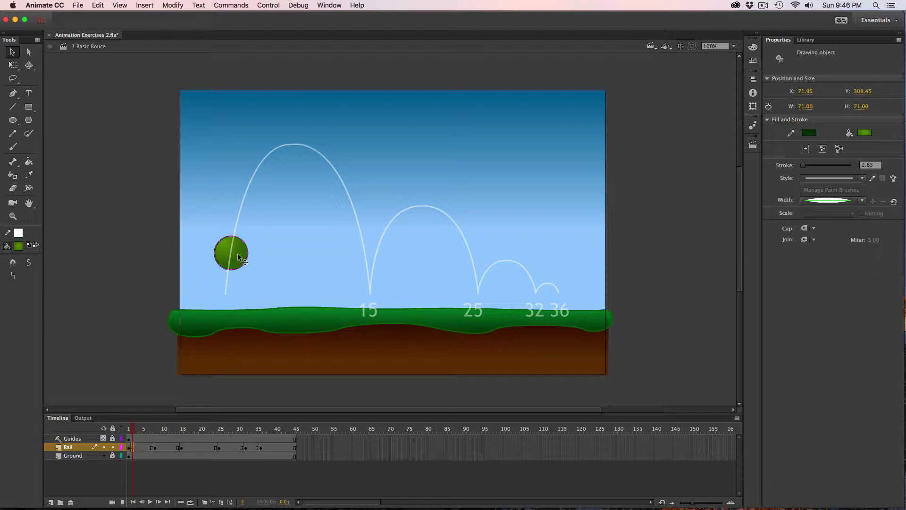
pyautogui.press('.')
pyautogui.moveTo(237, 254); pyautogui.dragTo(251, 193)
pyautogui.press('.')
pyautogui.press('.')
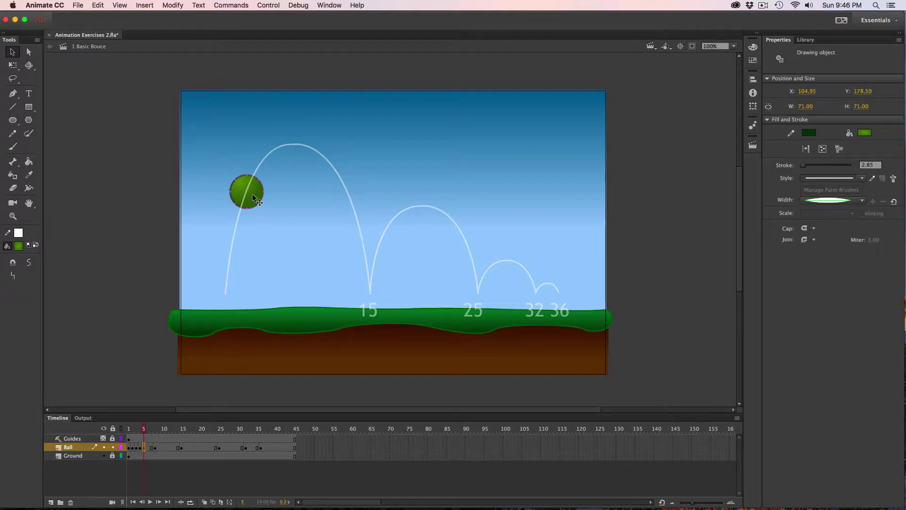
pyautogui.moveTo(252, 198); pyautogui.dragTo(299, 151)
pyautogui.press('F6')
pyautogui.press('F6')
pyautogui.press('F6')
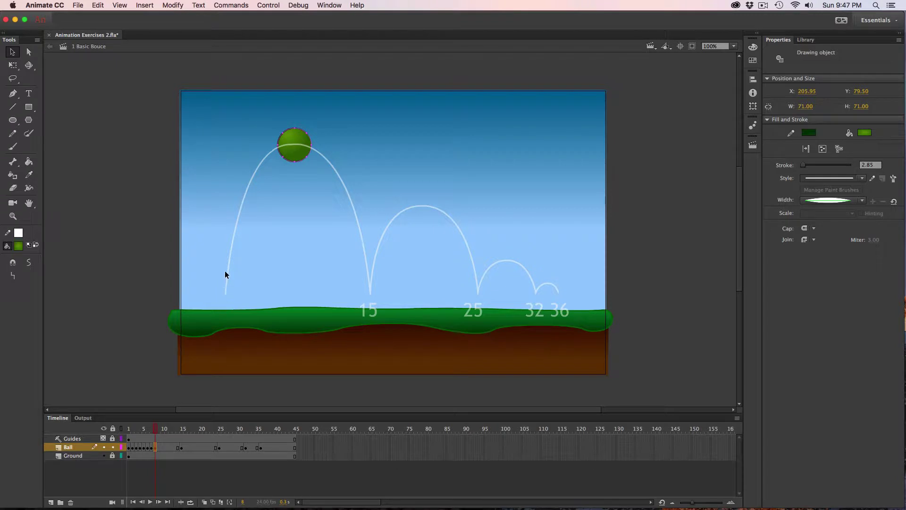
# Turn on Onion Skin and extend its range back to frame 1.
pyautogui.click(205, 503)
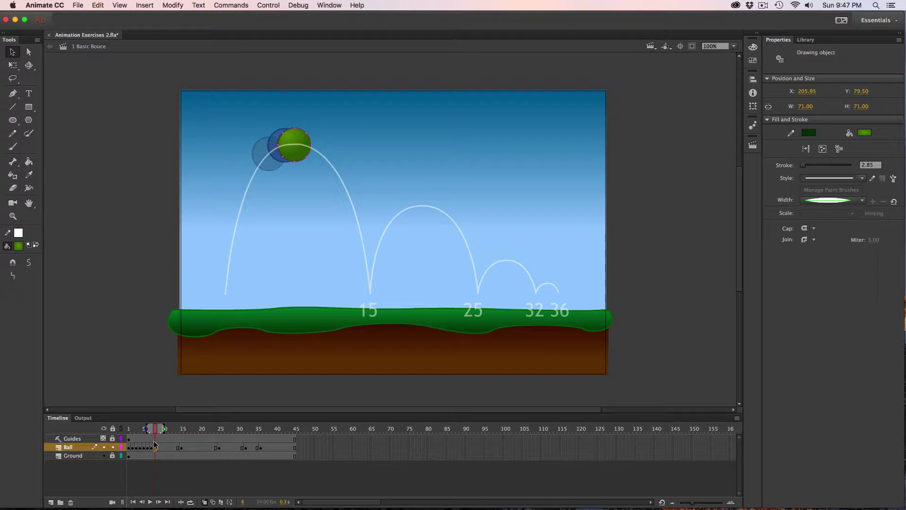
pyautogui.click(141, 428)
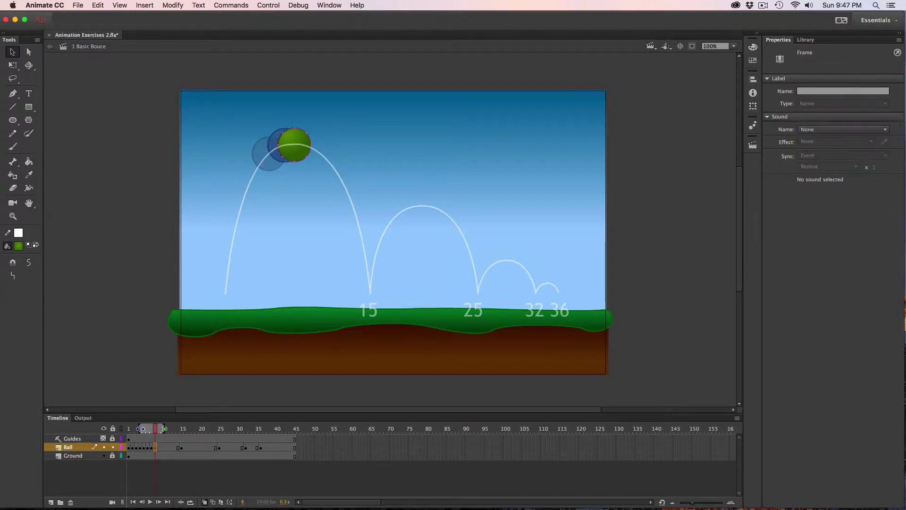
pyautogui.moveTo(141, 429); pyautogui.dragTo(124, 429)
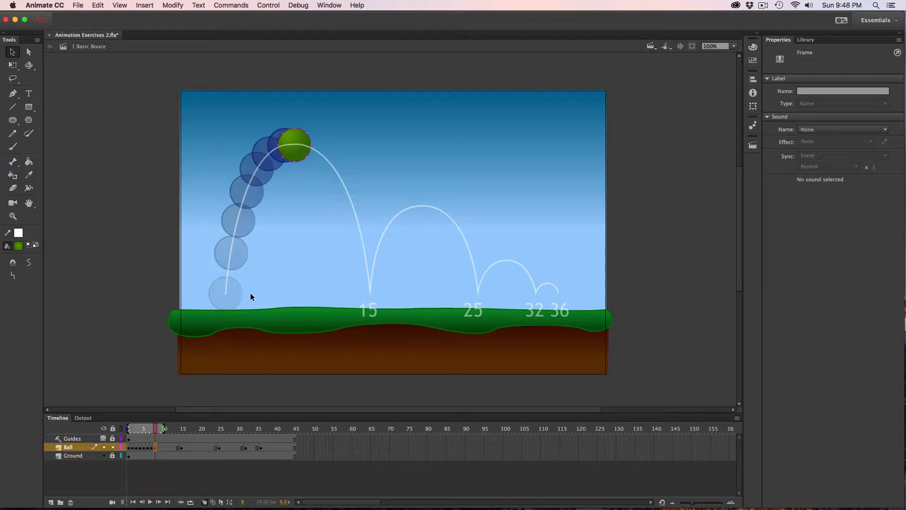
# Nudge the ball up and right on frames 3 and 4 to smooth the rise.
pyautogui.click(136, 447)
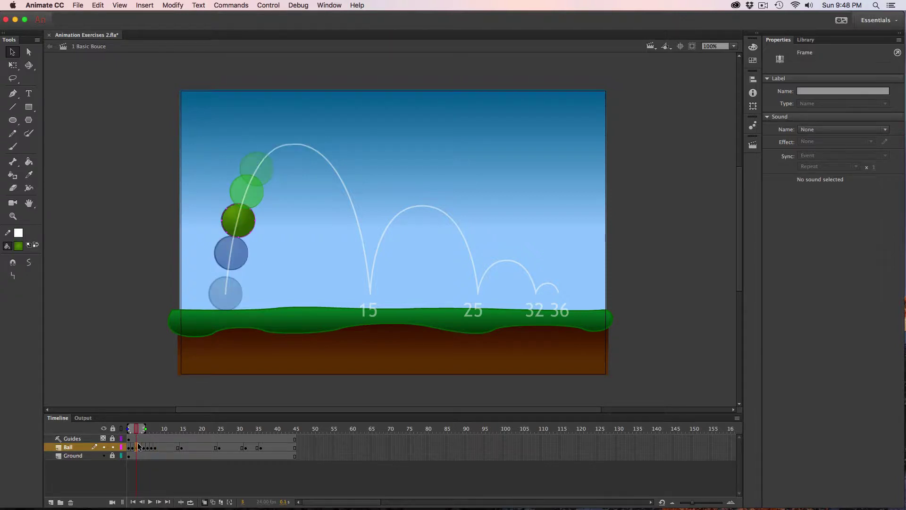
pyautogui.press('Up')
pyautogui.press('Up')
pyautogui.press('Up')
pyautogui.press('Up')
pyautogui.press('Up')
pyautogui.press('Up')
pyautogui.press('Up')
pyautogui.press('Up')
pyautogui.press('Up')
pyautogui.press('Up')
pyautogui.press('Up')
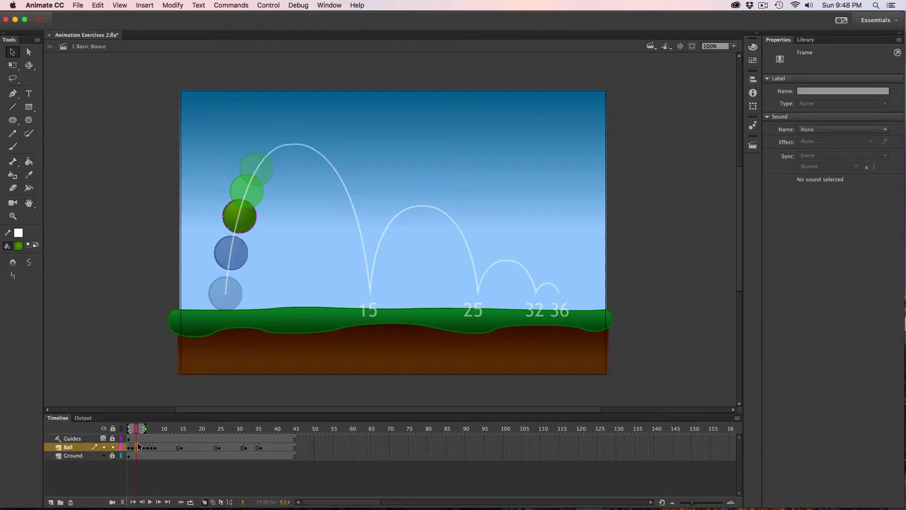
pyautogui.click(142, 448)
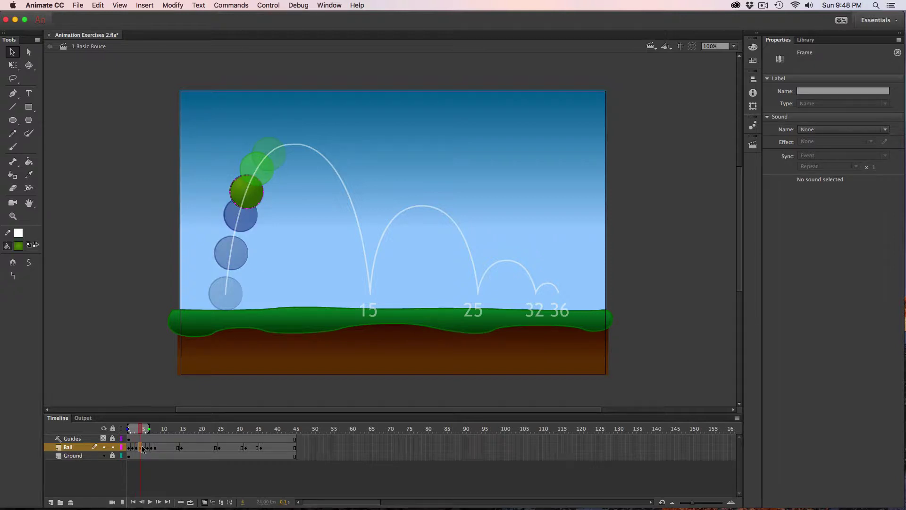
pyautogui.press('Up')
pyautogui.press('Up')
pyautogui.press('Up')
pyautogui.press('Right')
pyautogui.press('Right')
pyautogui.press('Right')
pyautogui.press('Right')
pyautogui.press('Right')
pyautogui.press('Up')
pyautogui.press('Up')
pyautogui.press('Up')
pyautogui.press('Up')
pyautogui.press('Up')
pyautogui.press('Up')
pyautogui.press('Up')
pyautogui.press('Up')
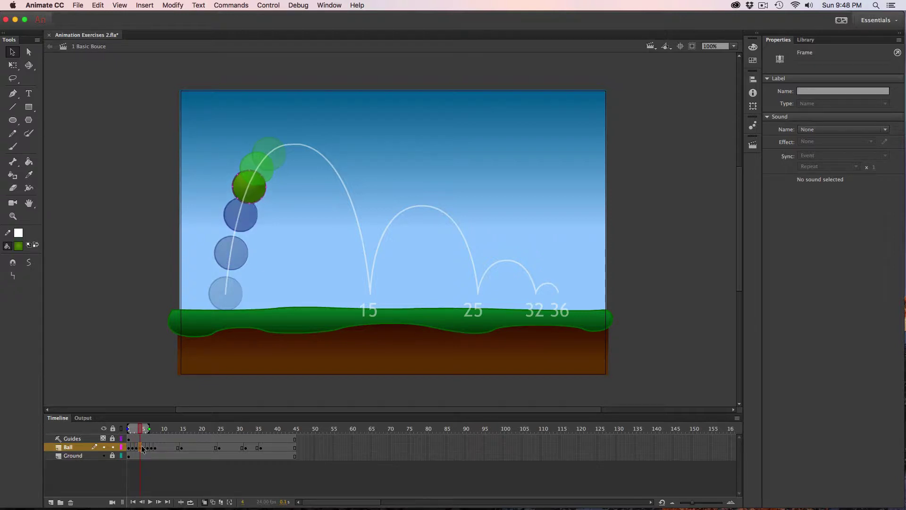
# Move the frame 9 ball just past the first arc's peak.
pyautogui.moveTo(142, 430); pyautogui.dragTo(159, 433)
pyautogui.click(159, 432)
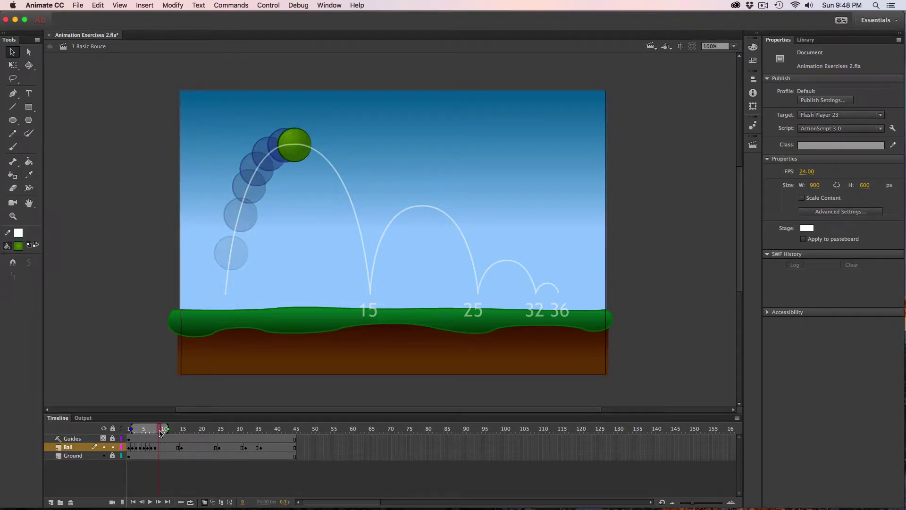
pyautogui.click(155, 431)
pyautogui.click(155, 447)
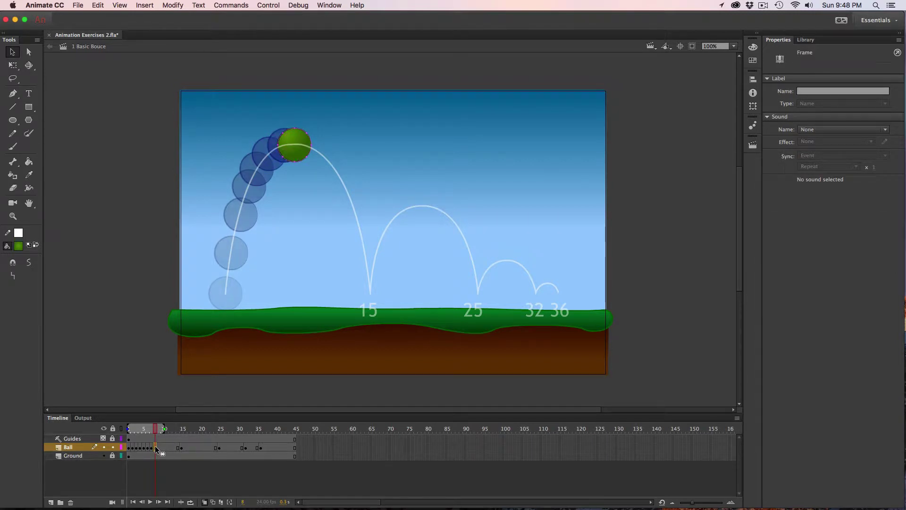
pyautogui.click(163, 447)
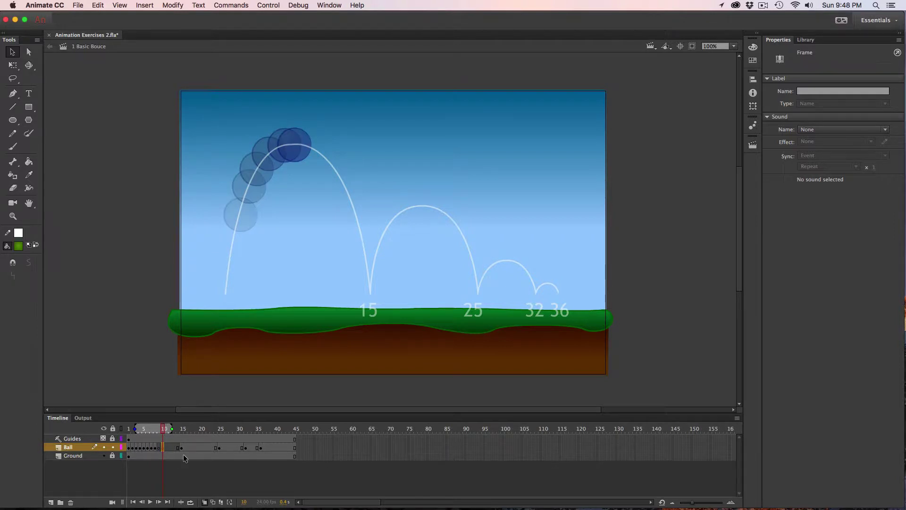
pyautogui.press(',')
pyautogui.press(',')
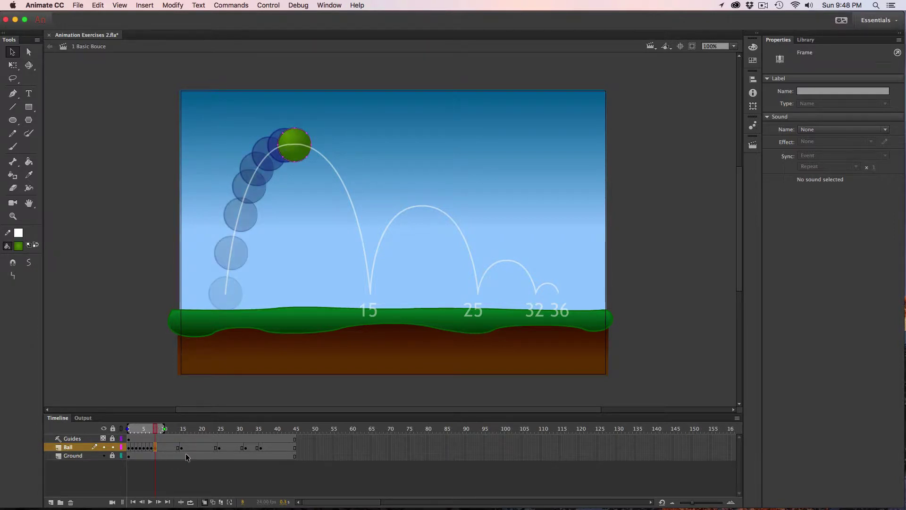
pyautogui.press('.')
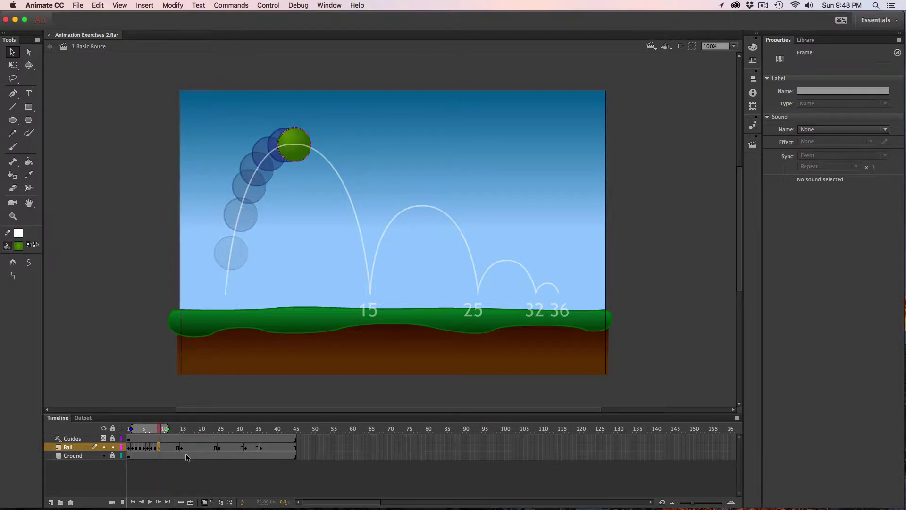
pyautogui.click(299, 134)
pyautogui.moveTo(299, 135); pyautogui.dragTo(306, 140)
# Add keyframes on frames 10 through 14, moving the ball down the arc toward the 15 mark.
pyautogui.press('.')
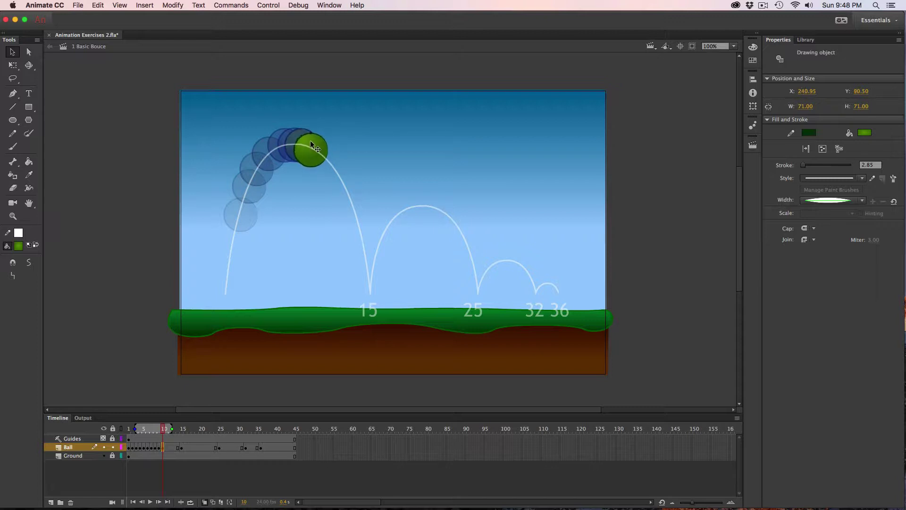
pyautogui.press('F6')
pyautogui.moveTo(311, 142); pyautogui.dragTo(335, 160)
pyautogui.press('F6')
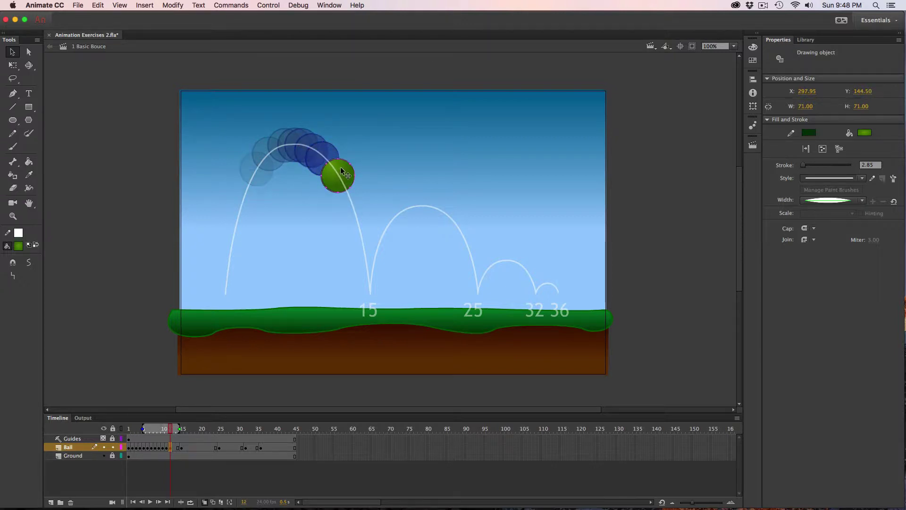
pyautogui.press('F6')
pyautogui.moveTo(340, 167); pyautogui.dragTo(367, 241)
pyautogui.press('F6')
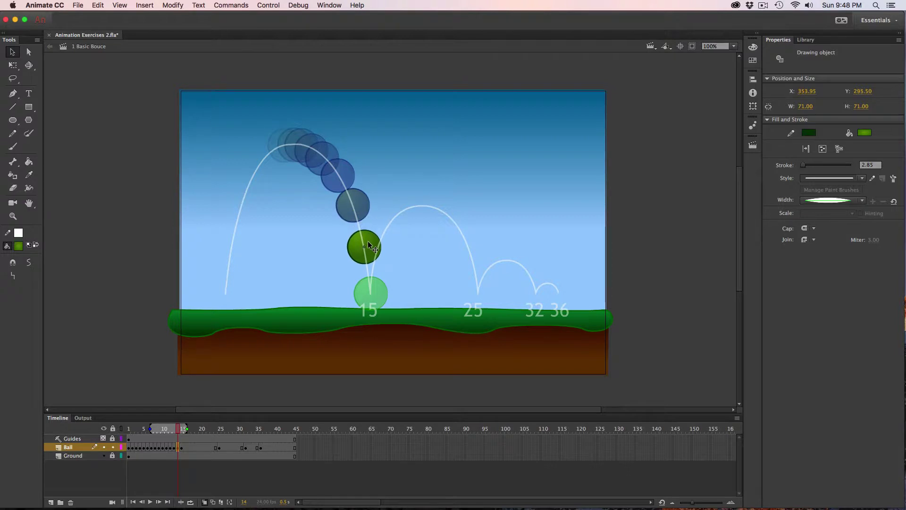
pyautogui.press('.')
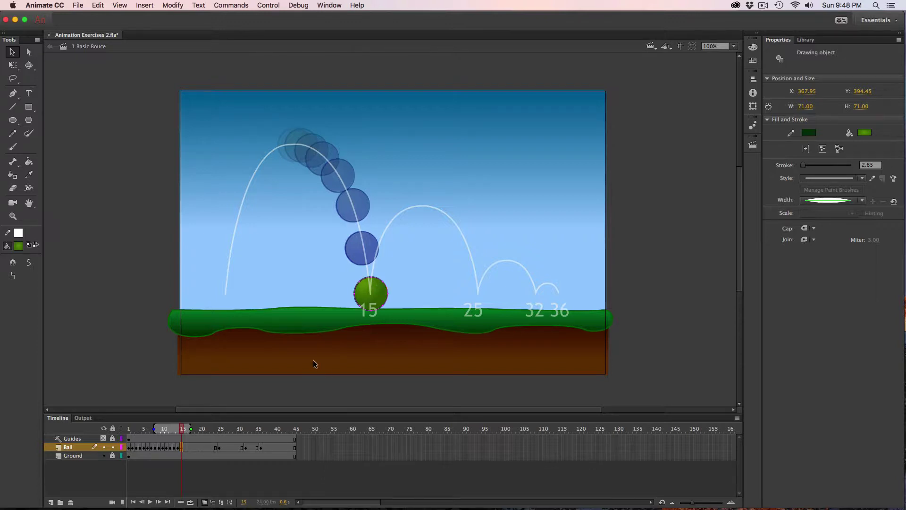
# Loop-play frames 1 to 16 to check the motion.
pyautogui.click(192, 502)
pyautogui.moveTo(154, 428); pyautogui.dragTo(128, 428)
pyautogui.moveTo(209, 428); pyautogui.dragTo(186, 429)
pyautogui.press('Return')
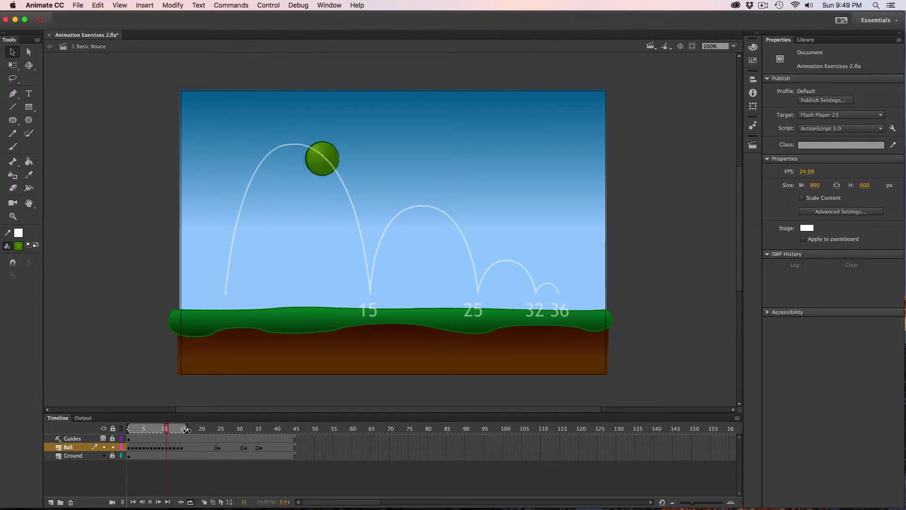
# Stop playback, compare frames 15 and 25, and lift the frame 20 ball to the second arc's peak.
pyautogui.press('Return')
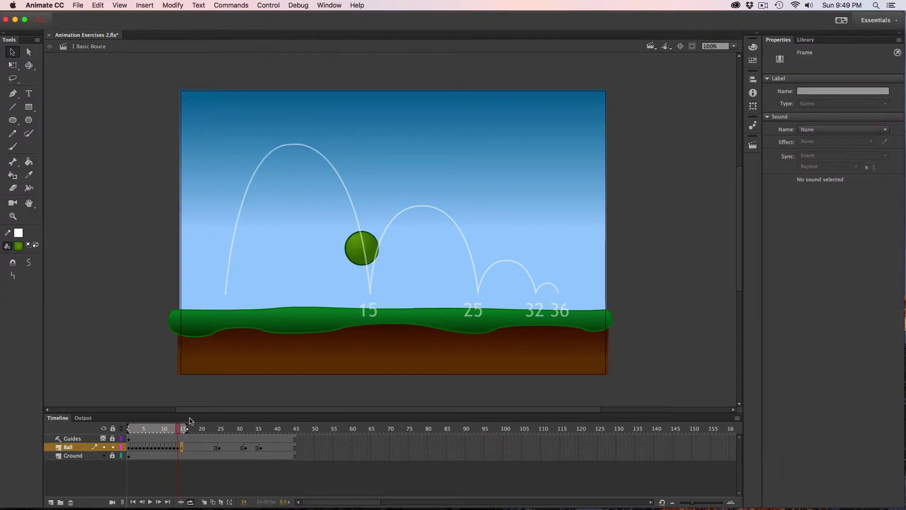
pyautogui.click(182, 446)
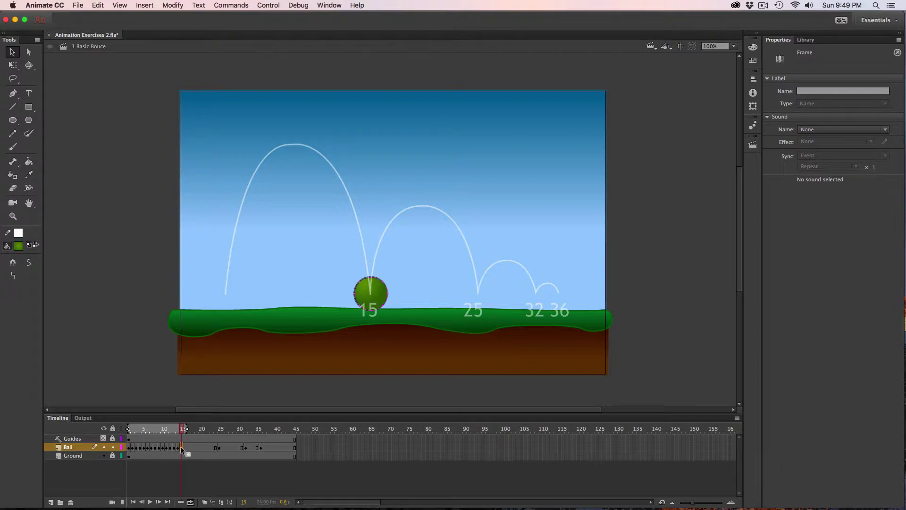
pyautogui.click(220, 446)
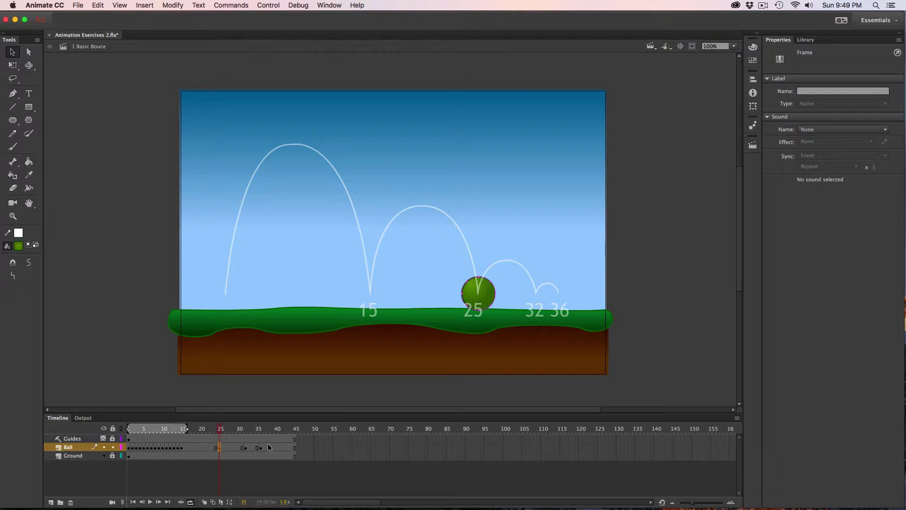
pyautogui.click(182, 447)
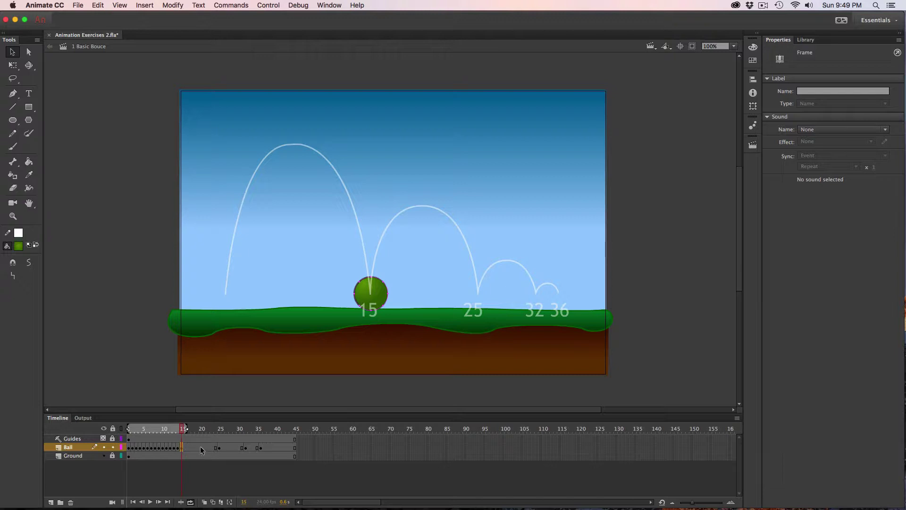
pyautogui.click(200, 447)
pyautogui.click(219, 447)
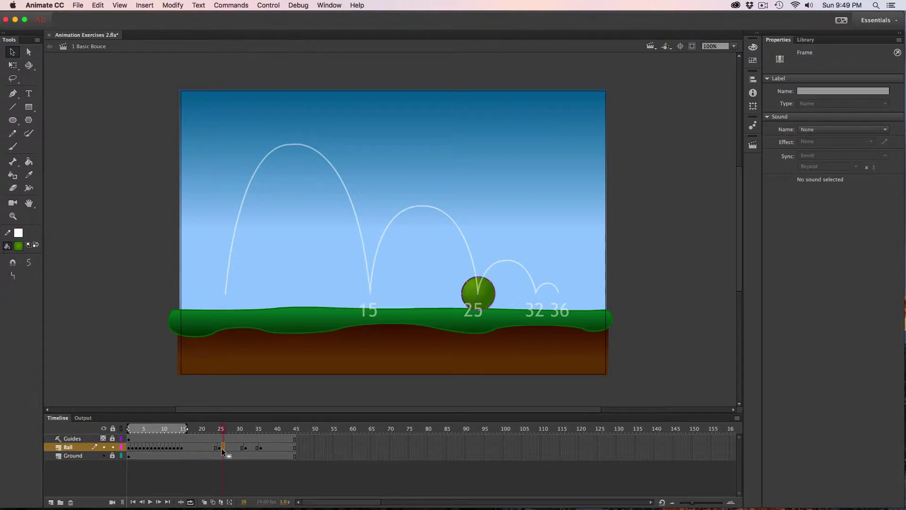
pyautogui.click(200, 447)
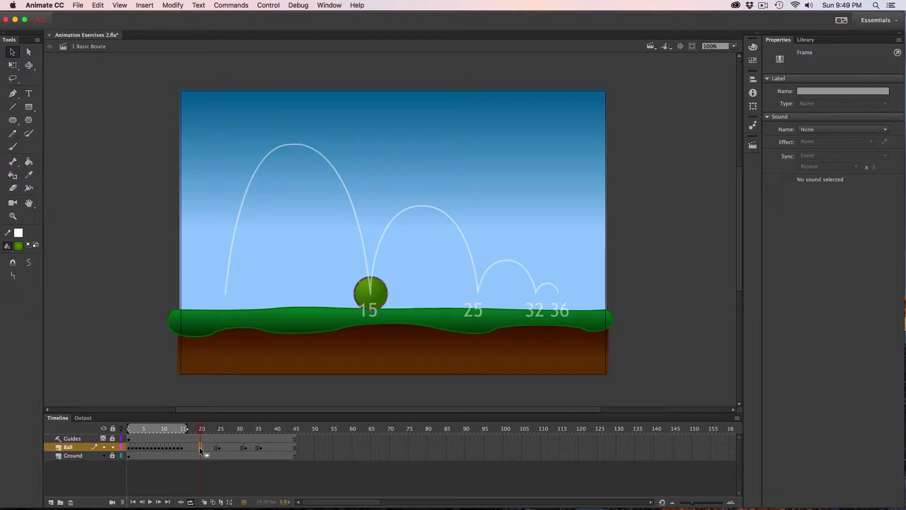
pyautogui.moveTo(199, 446)
pyautogui.mouseDown()
pyautogui.moveTo(214, 449)
pyautogui.moveTo(200, 447)
pyautogui.mouseUp()
pyautogui.moveTo(378, 294)
pyautogui.mouseDown()
pyautogui.moveTo(411, 215)
pyautogui.moveTo(430, 206)
pyautogui.mouseUp()
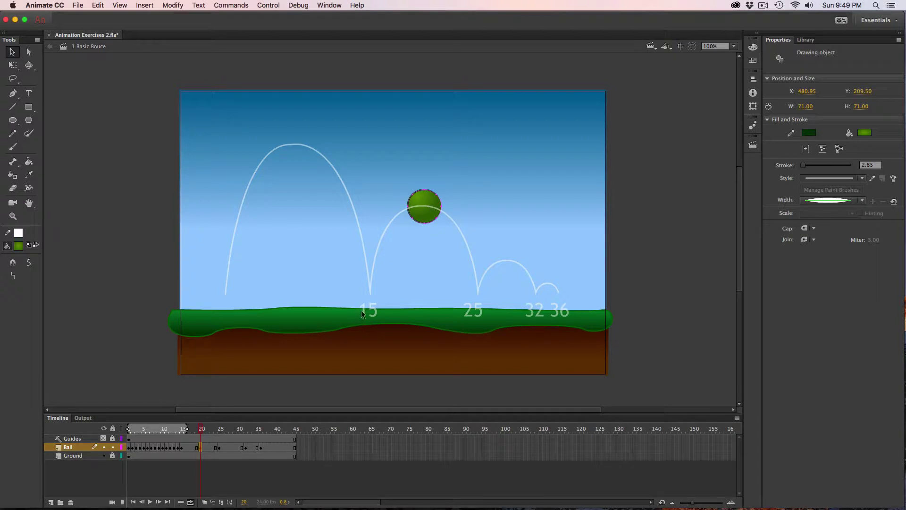
pyautogui.click(182, 448)
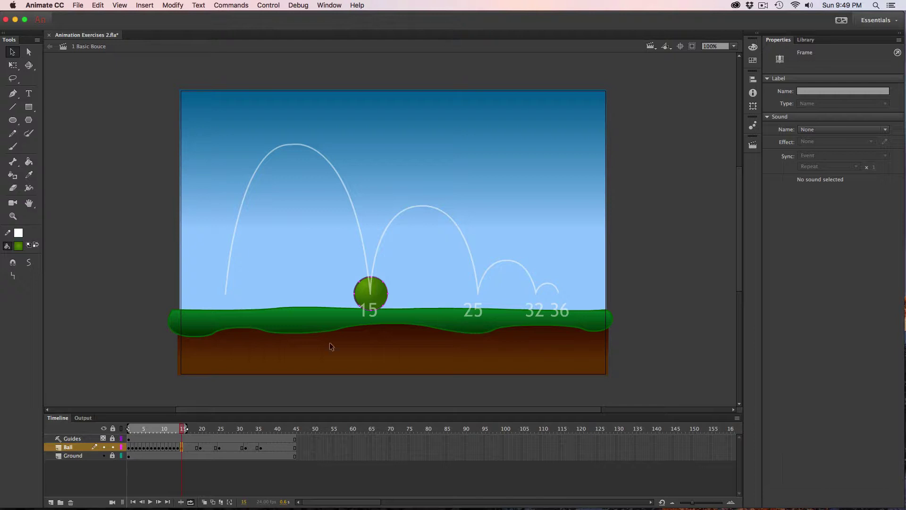
# Add keyframes from frame 16, lifting the ball off the ground up the second arc.
pyautogui.press('F6')
pyautogui.moveTo(378, 290)
pyautogui.mouseDown()
pyautogui.moveTo(386, 240)
pyautogui.moveTo(418, 206)
pyautogui.moveTo(445, 201)
pyautogui.moveTo(477, 239)
pyautogui.moveTo(486, 275)
pyautogui.moveTo(513, 264)
pyautogui.mouseUp()
pyautogui.press('F6')
pyautogui.press('F6')
pyautogui.press('F6')
pyautogui.press('F6')
pyautogui.click(203, 501)
pyautogui.press('F6')
pyautogui.press('F6')
pyautogui.press('F6')
pyautogui.press('F6')
pyautogui.click(230, 446)
# Add keyframes from frame 26 onward, stepping the ball along the last arcs to the 36 mark.
pyautogui.press('F6')
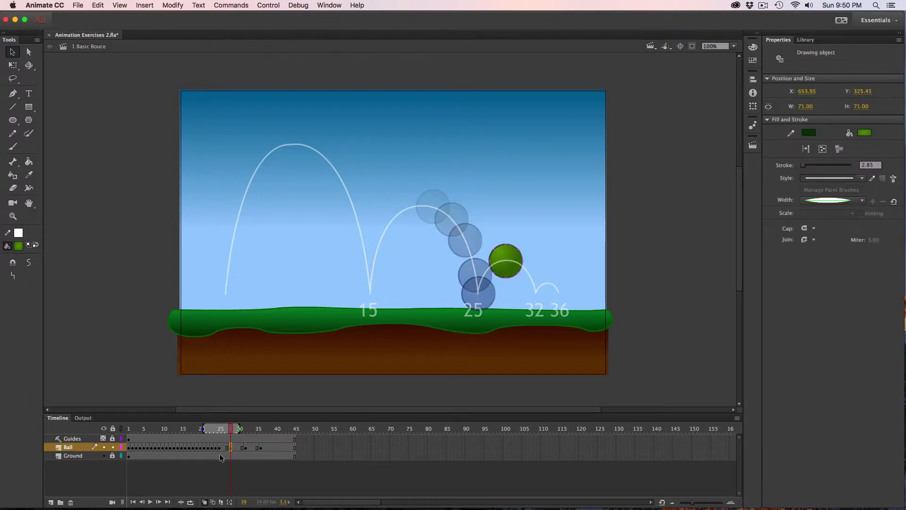
pyautogui.click(223, 447)
pyautogui.press('F6')
pyautogui.moveTo(482, 295); pyautogui.dragTo(491, 276)
pyautogui.press('.')
pyautogui.press('.')
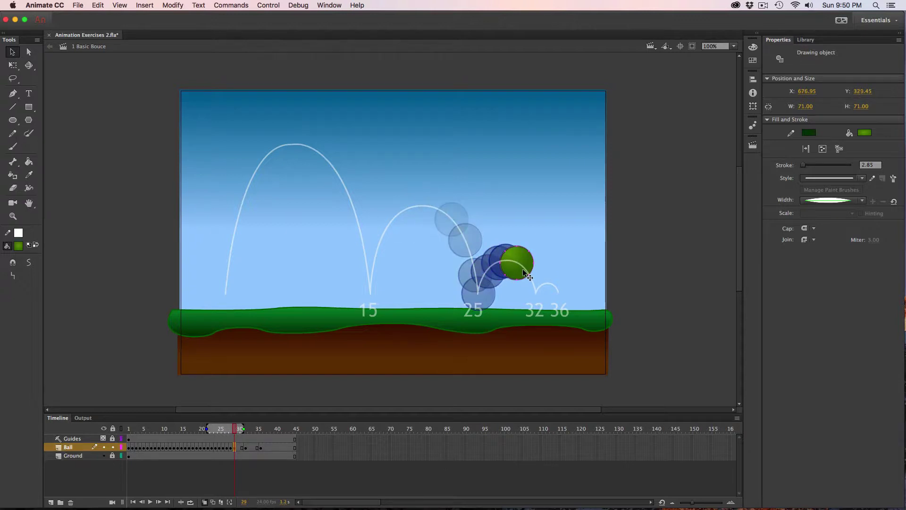
pyautogui.press('.')
pyautogui.press('.')
pyautogui.press('.')
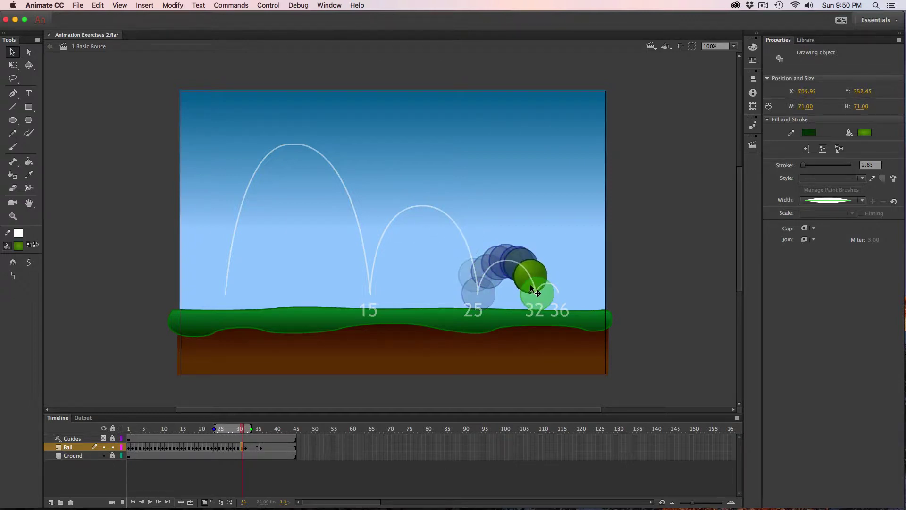
pyautogui.press('F6')
pyautogui.press('F6')
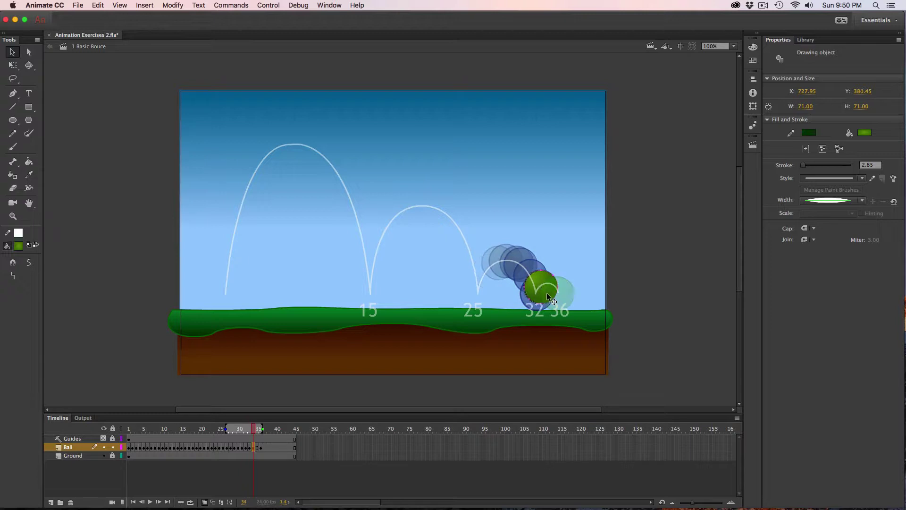
pyautogui.moveTo(545, 308)
pyautogui.mouseDown()
pyautogui.moveTo(556, 298)
pyautogui.moveTo(562, 306)
pyautogui.mouseUp()
pyautogui.press('F6')
pyautogui.press('F6')
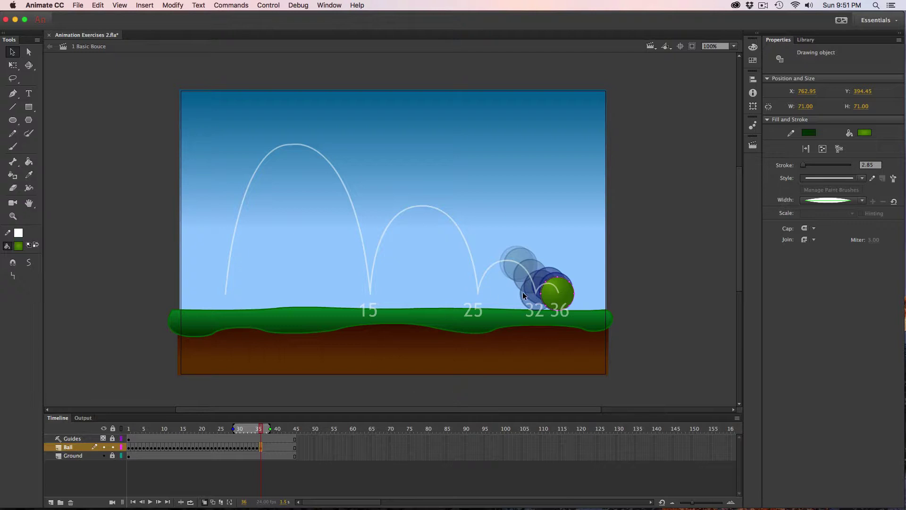
# Toggle onion skin and stretch its range to cover frames 1 to 36.
pyautogui.click(190, 501)
pyautogui.click(190, 501)
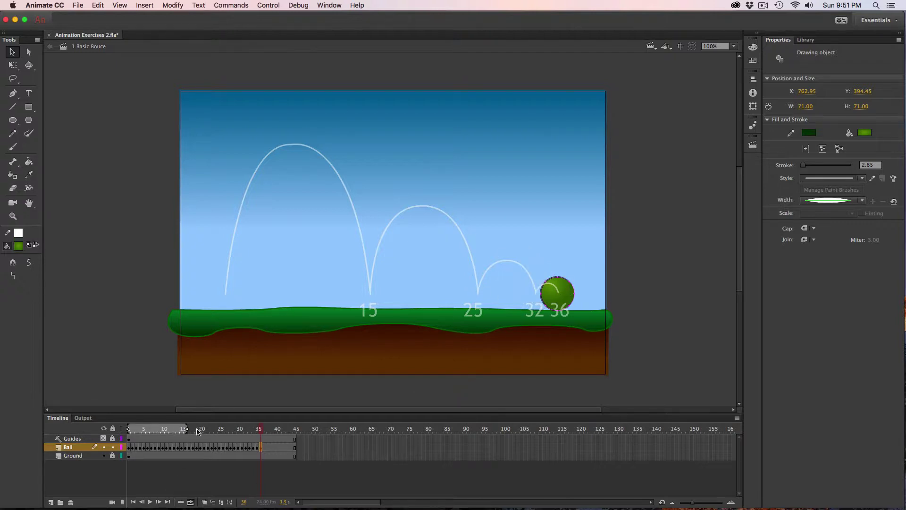
pyautogui.moveTo(186, 429); pyautogui.dragTo(261, 429)
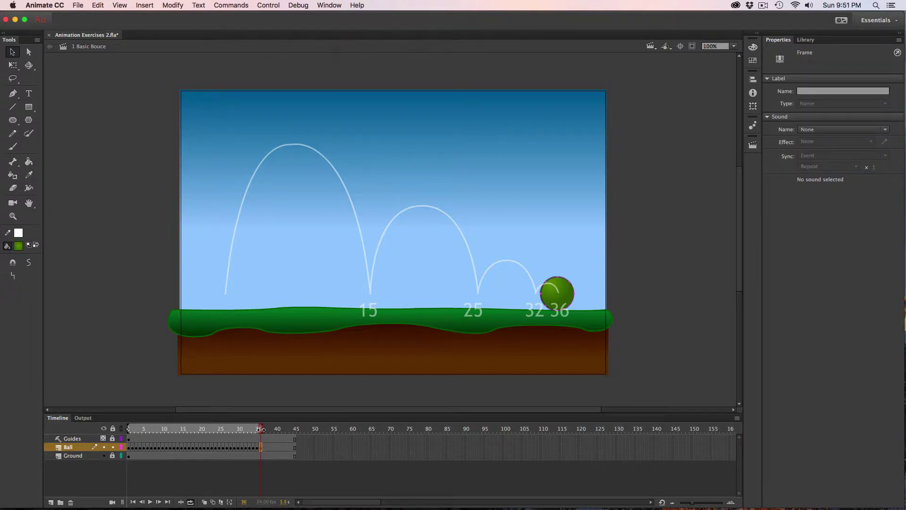
# Play and stop the full four-arc bounce, then bring up the Scene panel.
pyautogui.press('Return')
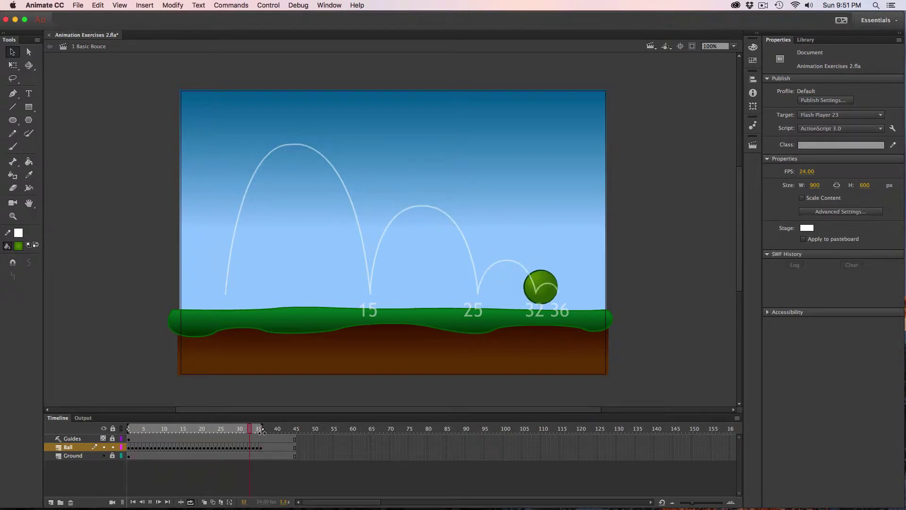
pyautogui.press('Return')
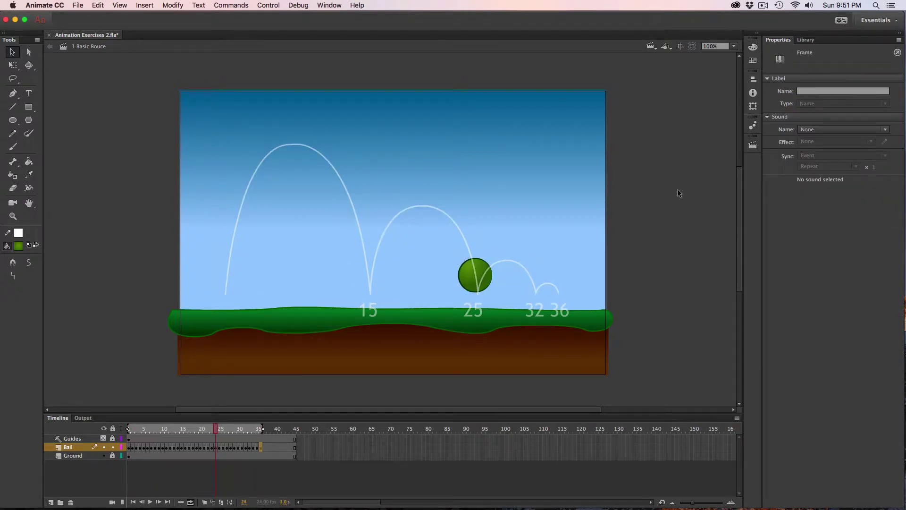
pyautogui.click(750, 146)
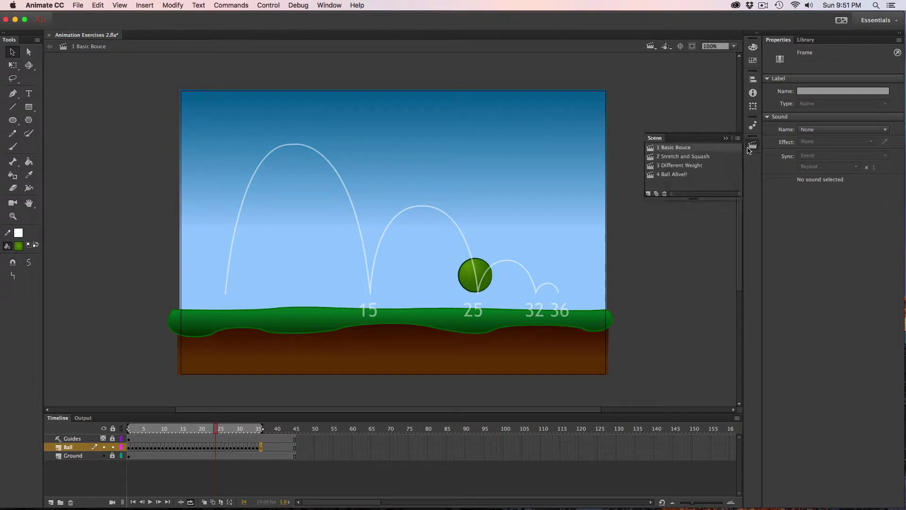
# Select '2 Stretch and Squash' in the Scene panel.
pyautogui.click(672, 157)
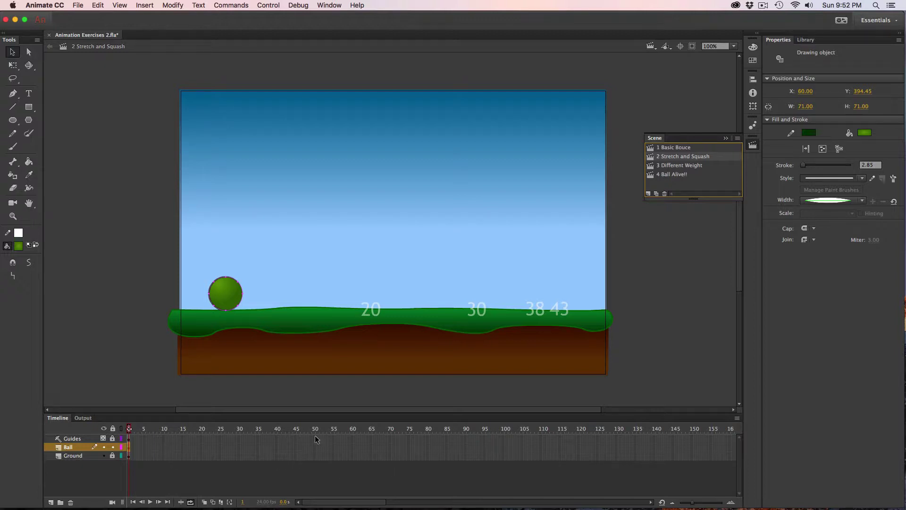
# Extend all three layers to frame 50 and place the ball on the 20 mark at frame 20.
pyautogui.moveTo(316, 438); pyautogui.dragTo(312, 460)
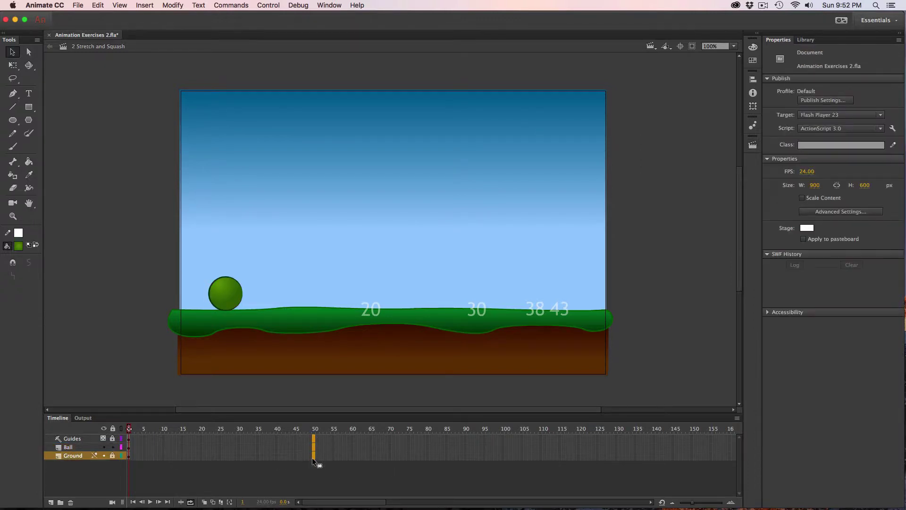
pyautogui.press('F5')
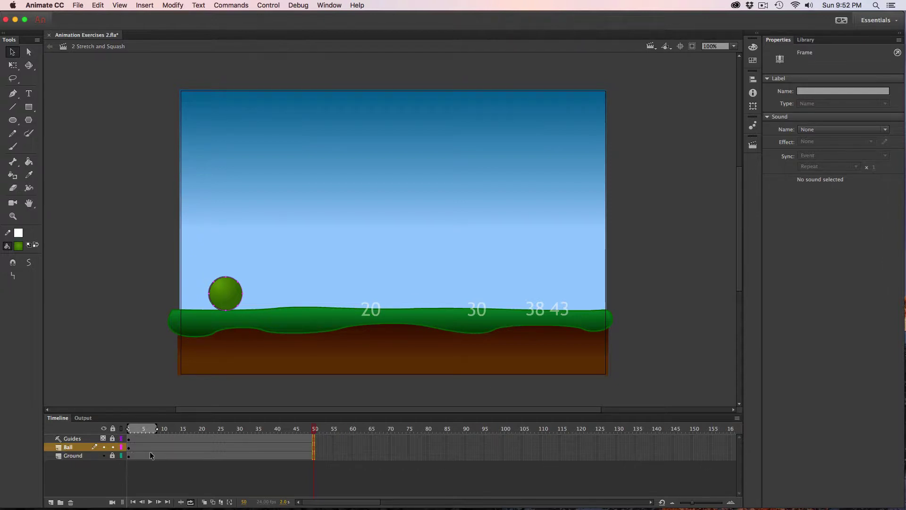
pyautogui.click(203, 447)
pyautogui.moveTo(228, 294); pyautogui.dragTo(373, 297)
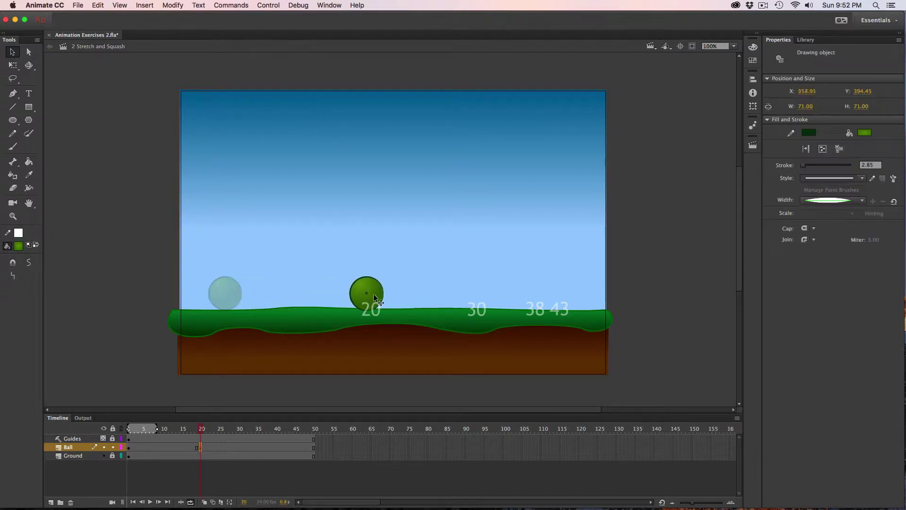
pyautogui.hotkey('shift', 'Right')
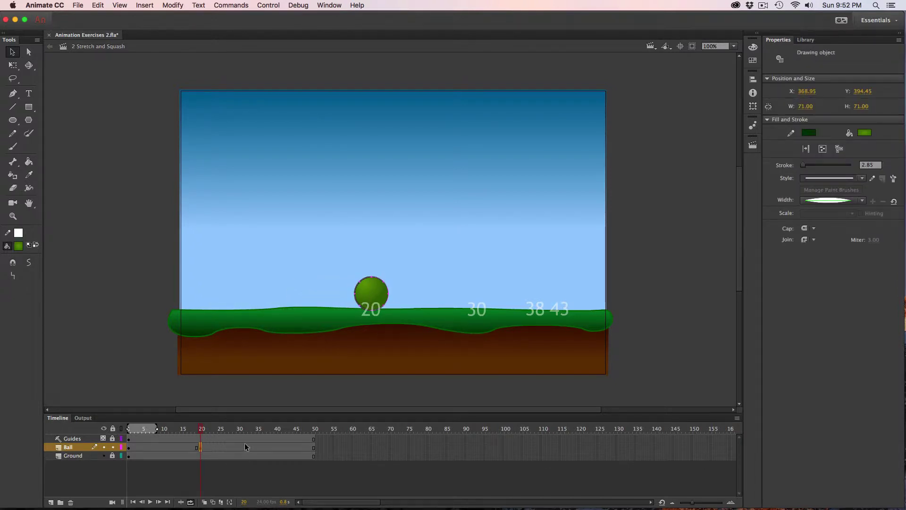
# Move the ball onto the 30 mark at frame 30, then keyframe frame 35 toward the 38 mark.
pyautogui.click(239, 447)
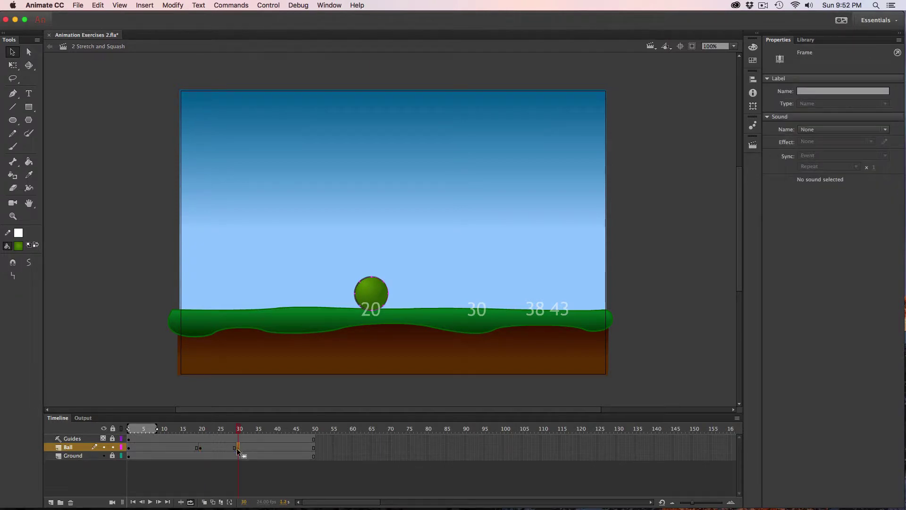
pyautogui.moveTo(372, 289); pyautogui.dragTo(480, 288)
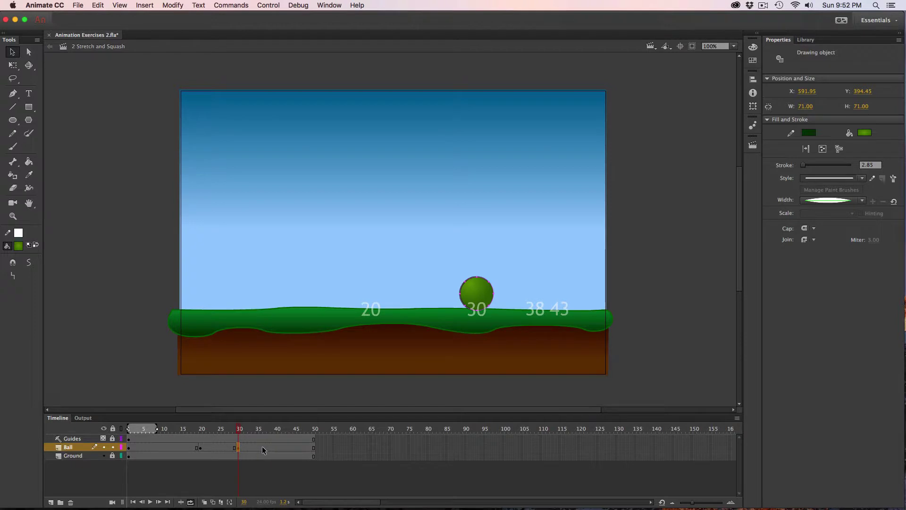
pyautogui.click(257, 446)
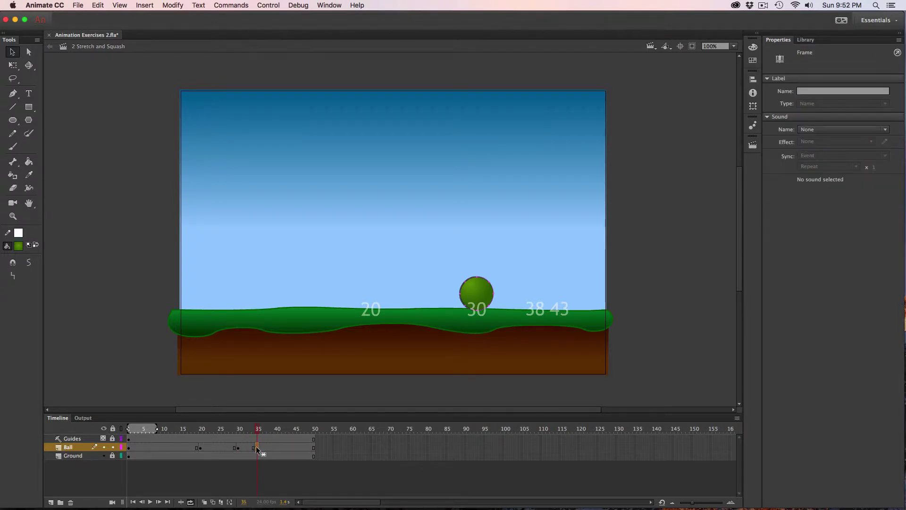
pyautogui.press('F6')
pyautogui.moveTo(501, 289); pyautogui.dragTo(532, 289)
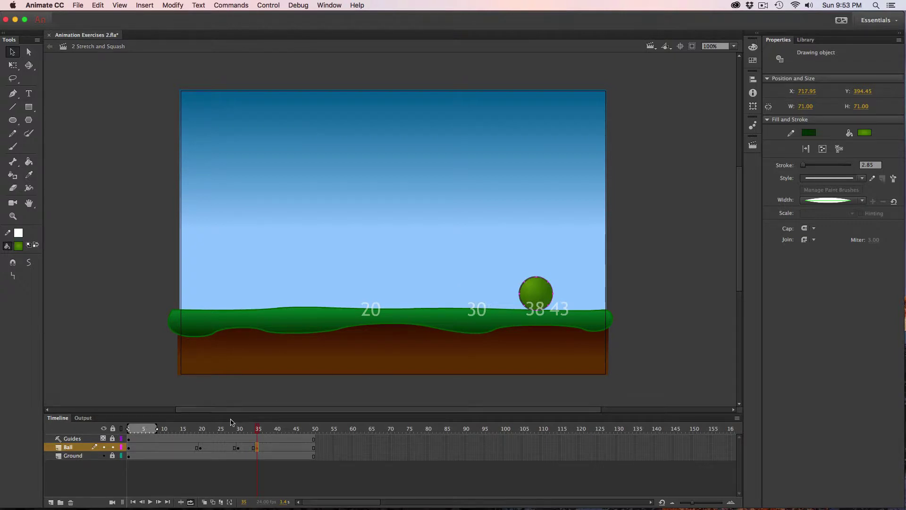
# Keyframe the ball at frames 38 and 43 on the Ball layer.
pyautogui.click(256, 447)
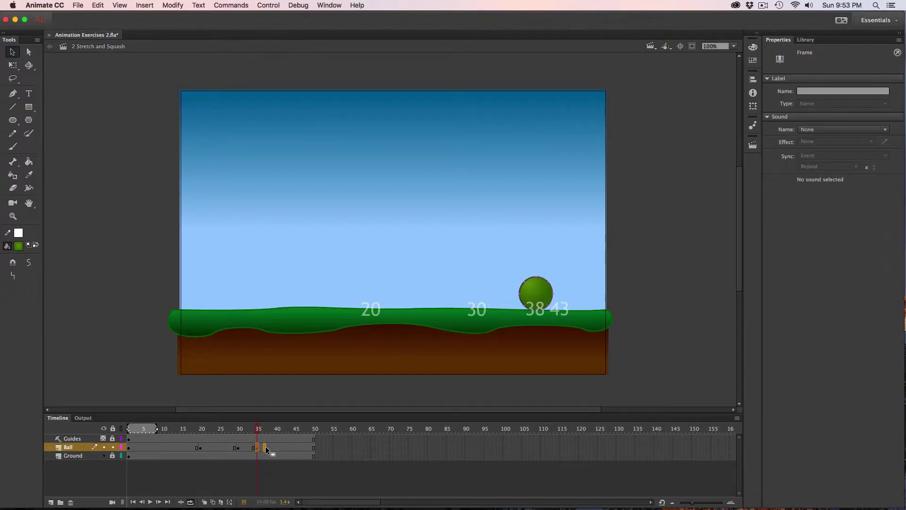
pyautogui.click(267, 447)
pyautogui.press('F6')
pyautogui.click(564, 286)
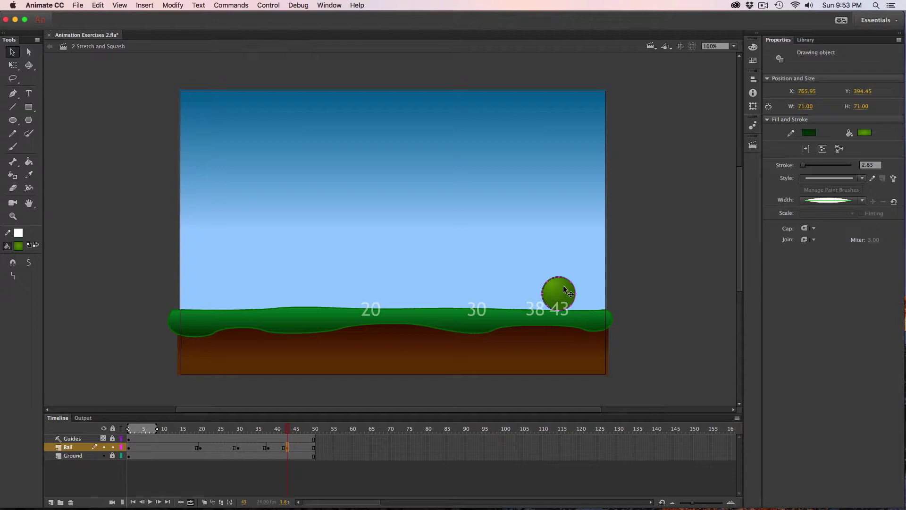
pyautogui.click(130, 447)
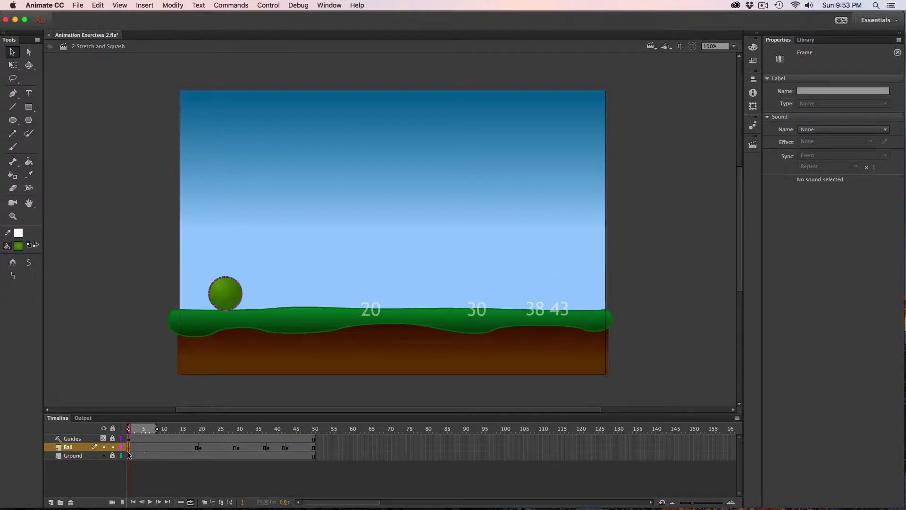
# Keyframe frame 10 and lift the ball to the top of the stage as its jump peak.
pyautogui.click(200, 447)
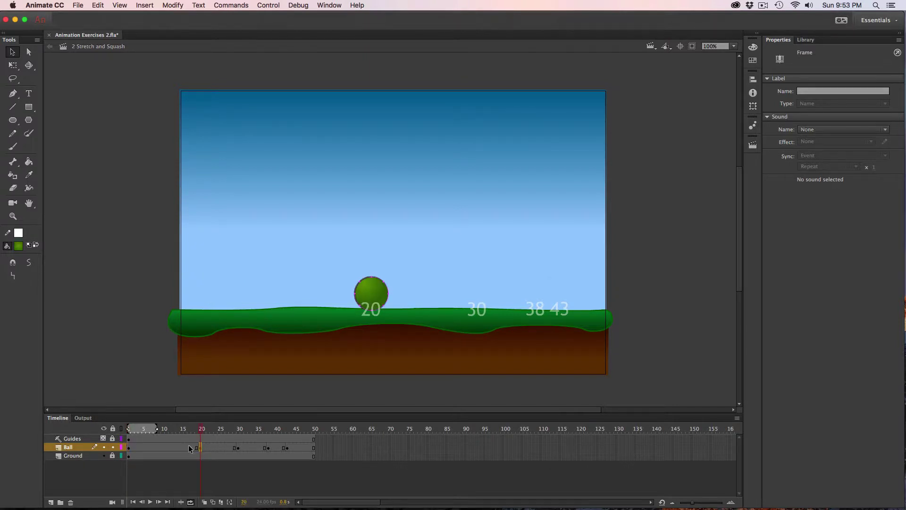
pyautogui.click(161, 446)
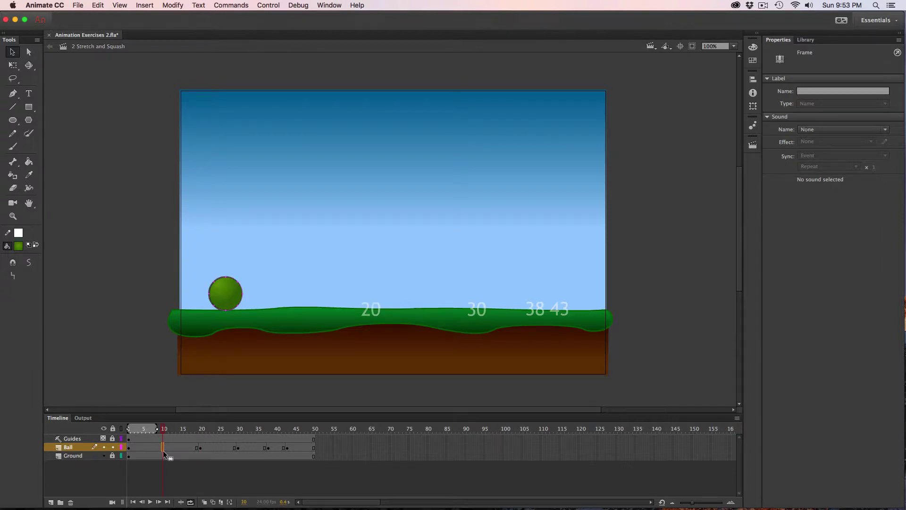
pyautogui.moveTo(163, 453); pyautogui.dragTo(159, 454)
pyautogui.moveTo(227, 300); pyautogui.dragTo(228, 274)
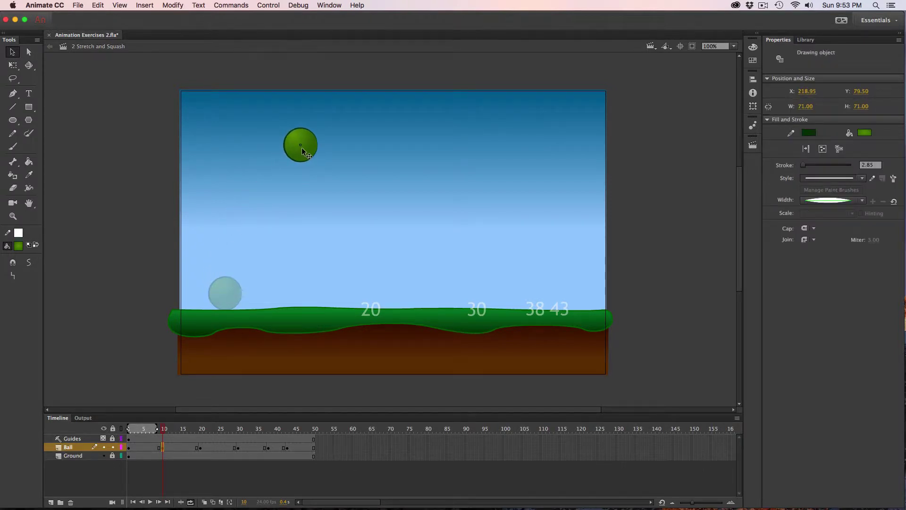
pyautogui.moveTo(301, 147); pyautogui.dragTo(302, 147)
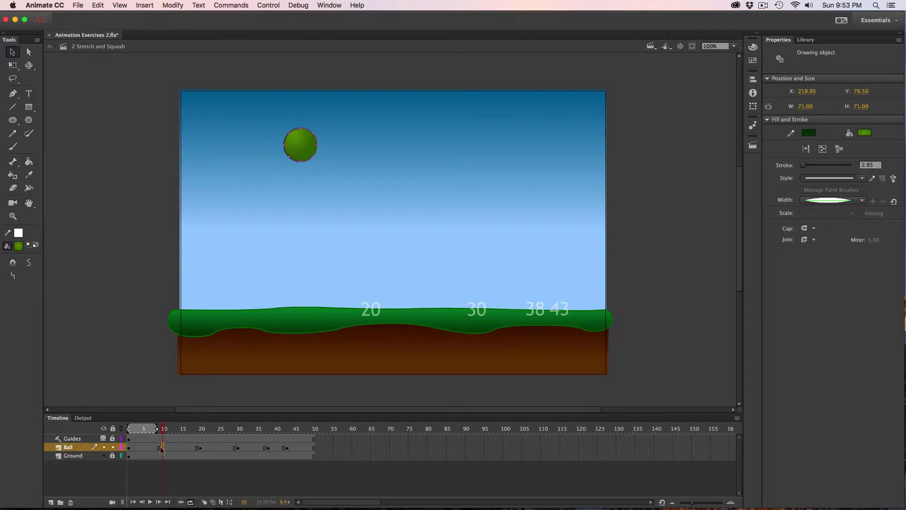
# Compare the peak against frames 1 and 20, then turn off Loop and turn on Onion Skin.
pyautogui.click(128, 430)
pyautogui.click(166, 431)
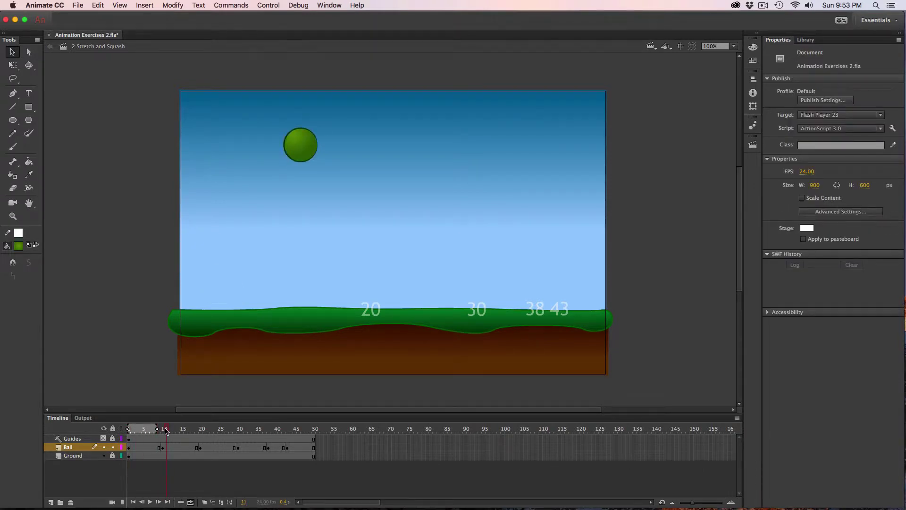
pyautogui.click(200, 430)
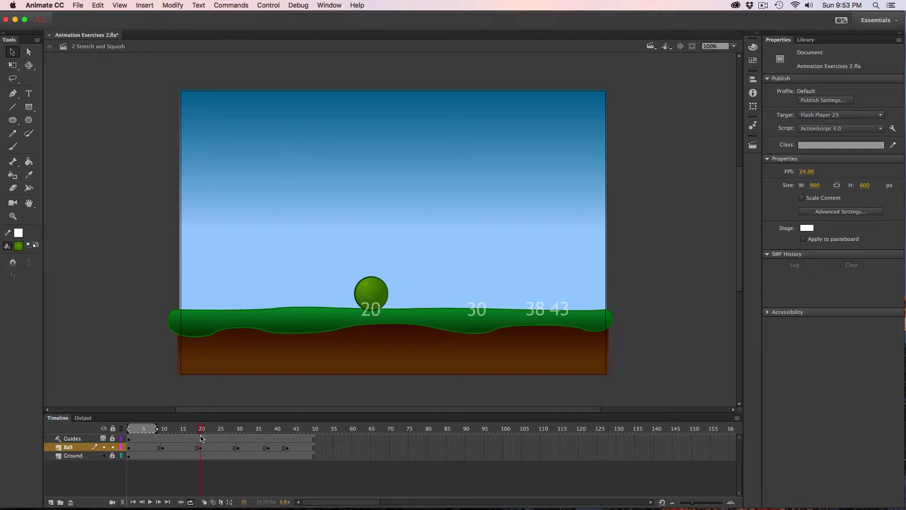
pyautogui.click(161, 430)
pyautogui.click(128, 431)
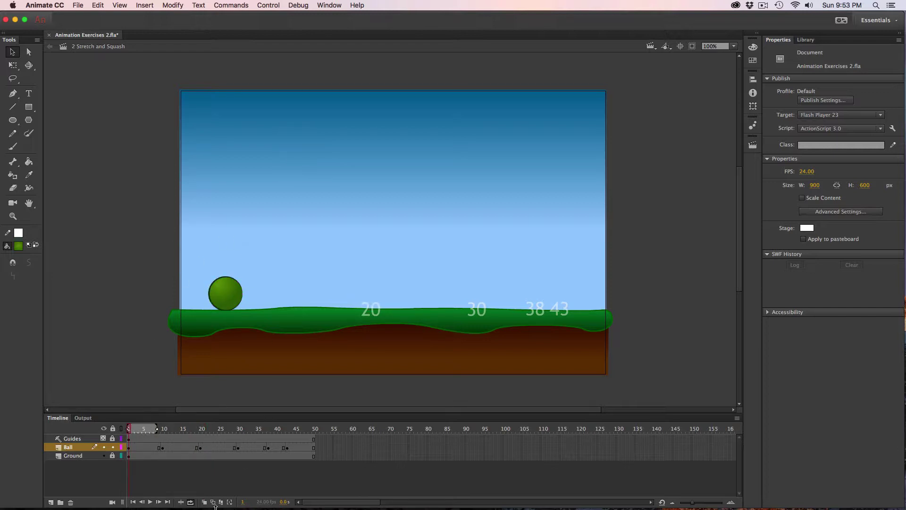
pyautogui.click(190, 502)
pyautogui.click(204, 502)
pyautogui.click(130, 448)
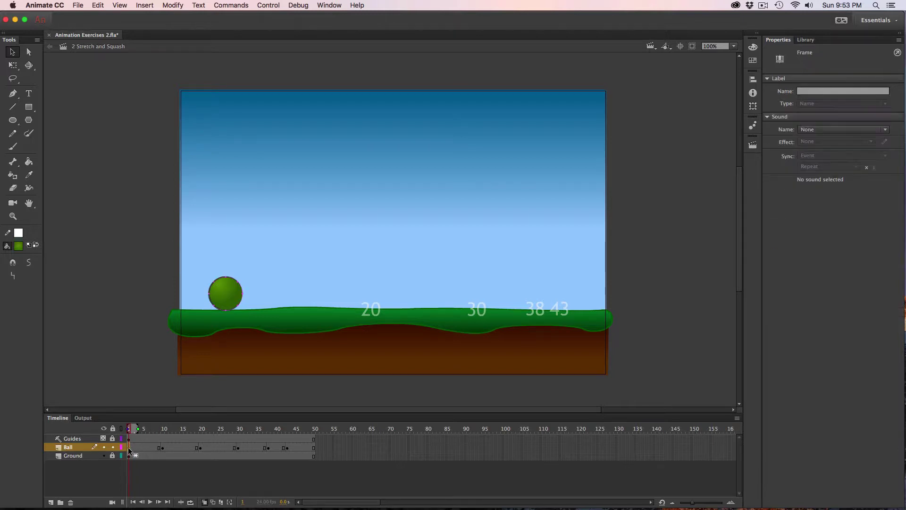
# Keyframe frames 2 to 7, moving the ball further up and right as it rises.
pyautogui.press('.')
pyautogui.moveTo(225, 279); pyautogui.dragTo(236, 220)
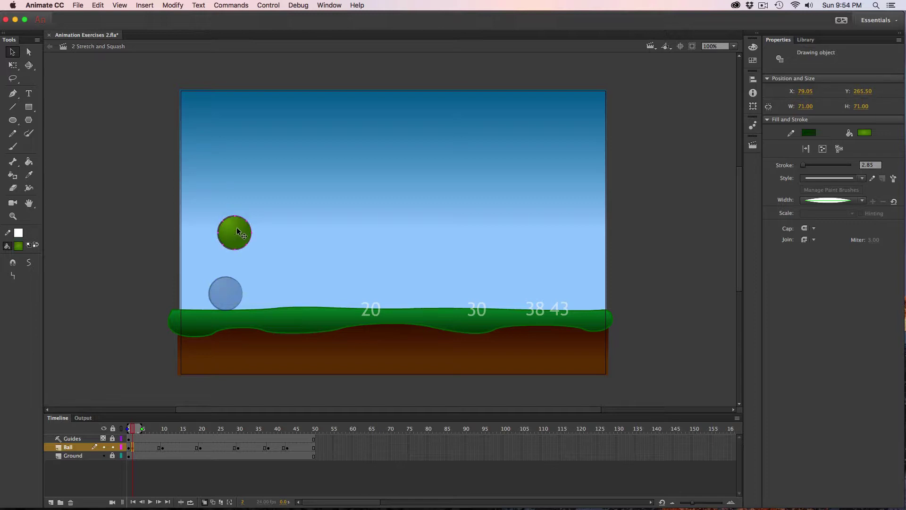
pyautogui.press('F6')
pyautogui.moveTo(234, 226); pyautogui.dragTo(248, 183)
pyautogui.press('F6')
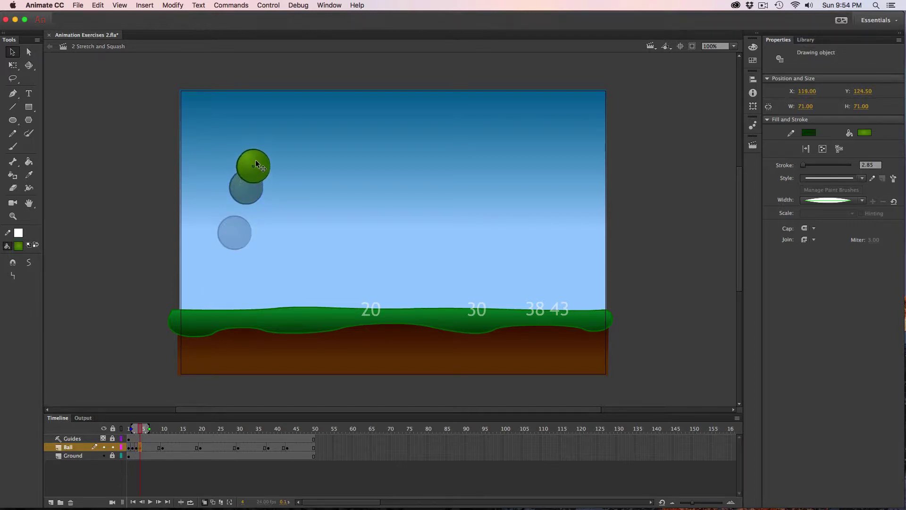
pyautogui.press('F6')
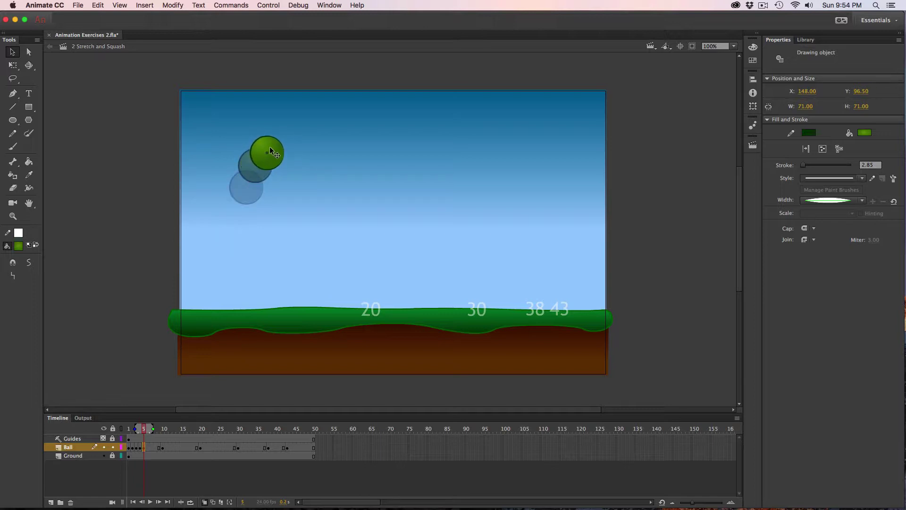
pyautogui.press('F6')
pyautogui.moveTo(270, 147); pyautogui.dragTo(279, 141)
pyautogui.press('F6')
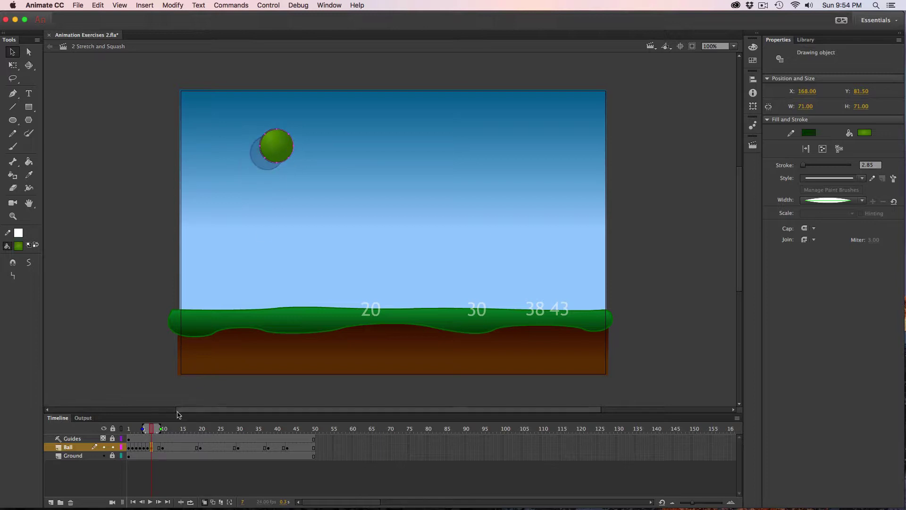
# Extend the onion skin, ease the ball toward the peak and keyframe frame 8.
pyautogui.moveTo(160, 429); pyautogui.dragTo(171, 428)
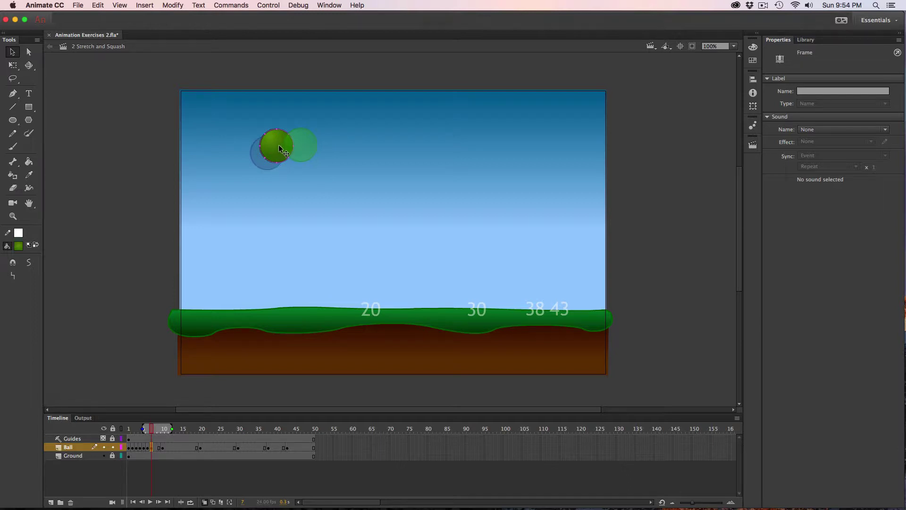
pyautogui.moveTo(278, 144); pyautogui.dragTo(295, 141)
pyautogui.press('Left')
pyautogui.press('Left')
pyautogui.press('F6')
pyautogui.press('F6')
pyautogui.press('F6')
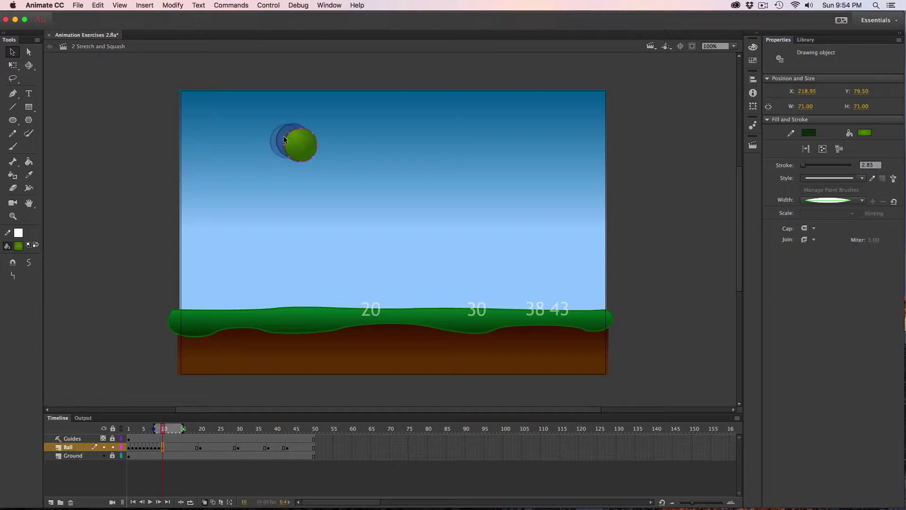
pyautogui.click(158, 448)
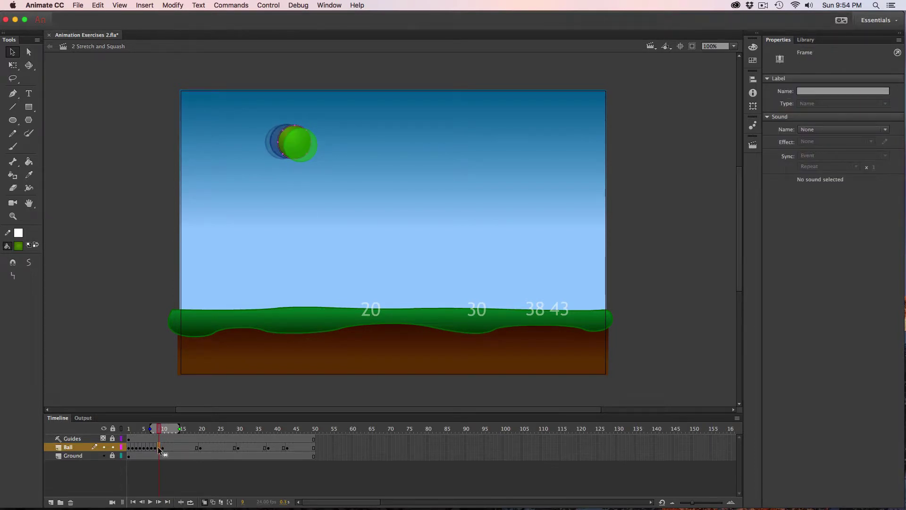
pyautogui.click(152, 447)
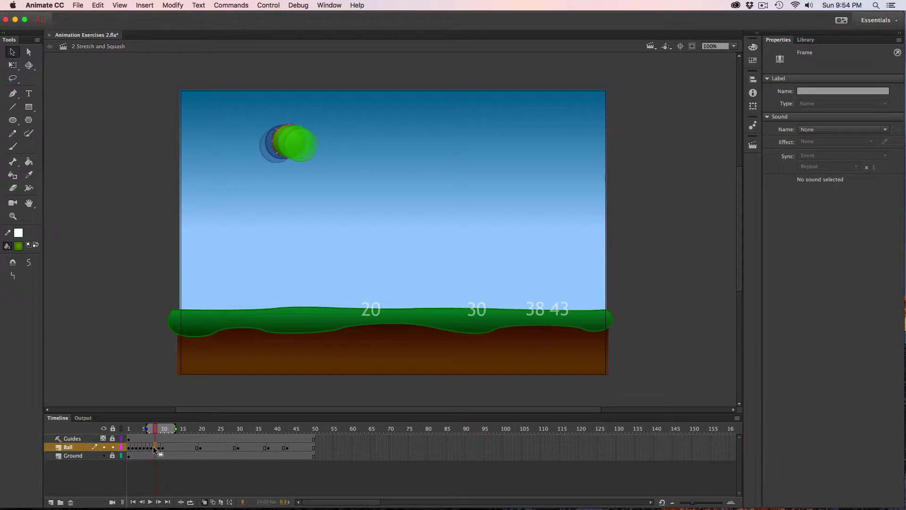
pyautogui.click(162, 447)
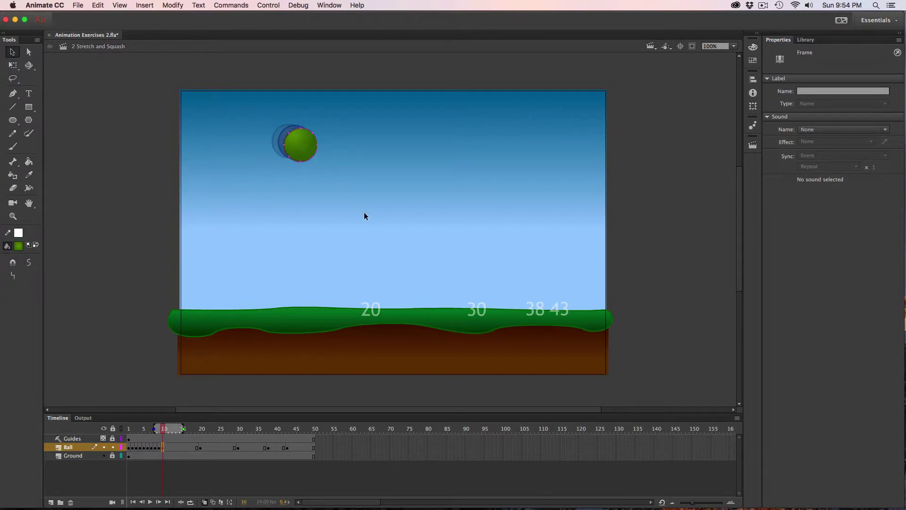
# Widen the onion-skin range to about frame 22 and keyframe frame 11, nudging the ball slightly.
pyautogui.moveTo(184, 429); pyautogui.dragTo(202, 429)
pyautogui.press('.')
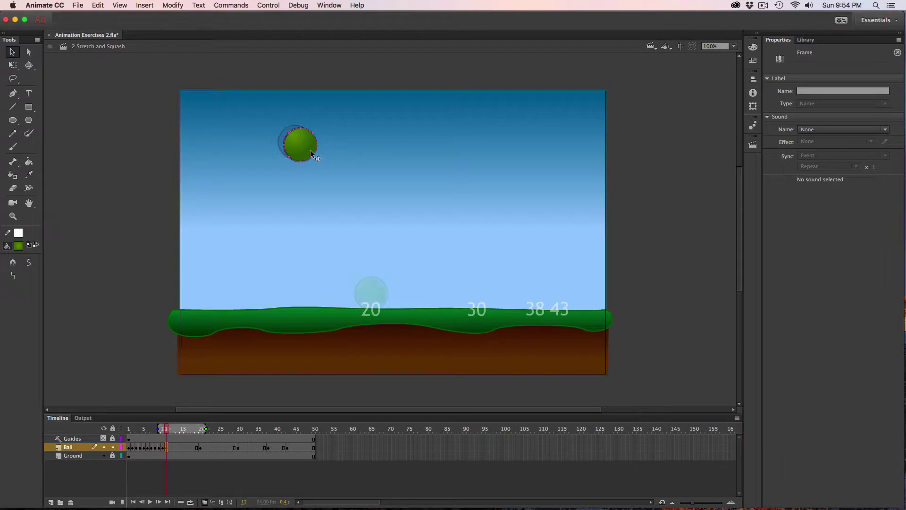
pyautogui.click(311, 149)
pyautogui.moveTo(310, 148); pyautogui.dragTo(308, 146)
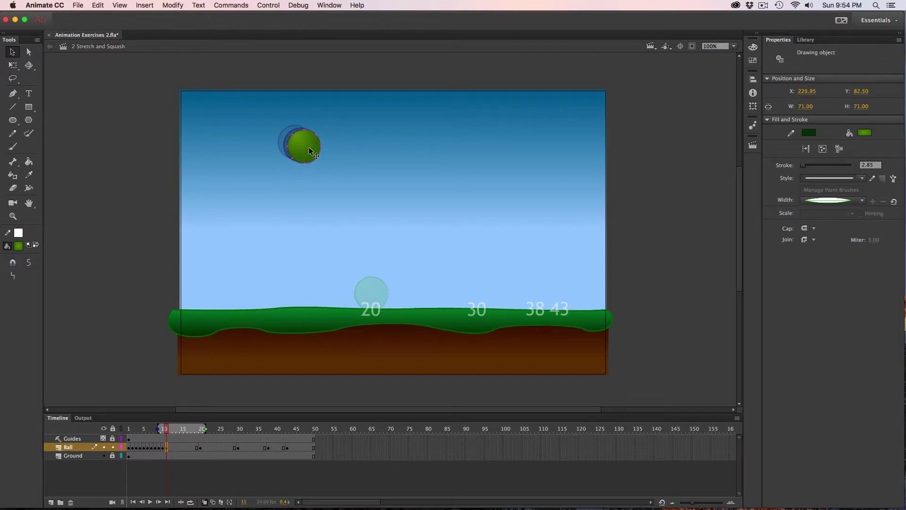
# Add keyframes 12 through 20 so the ball descends onto the 20 mark, then hide the ghosts.
pyautogui.press('.')
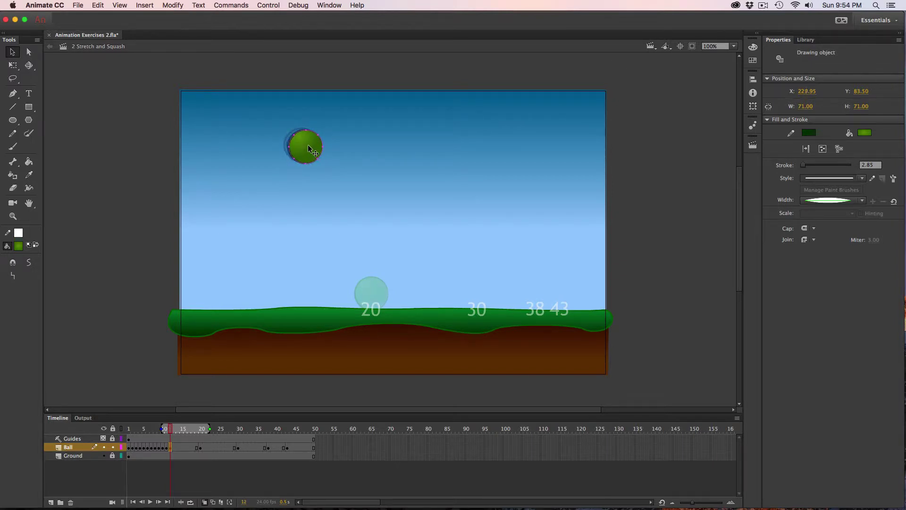
pyautogui.press('.')
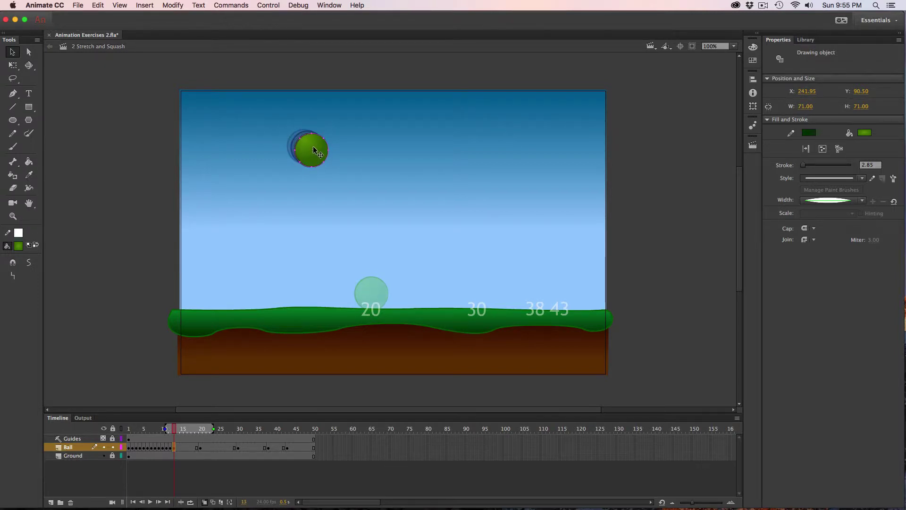
pyautogui.press('.')
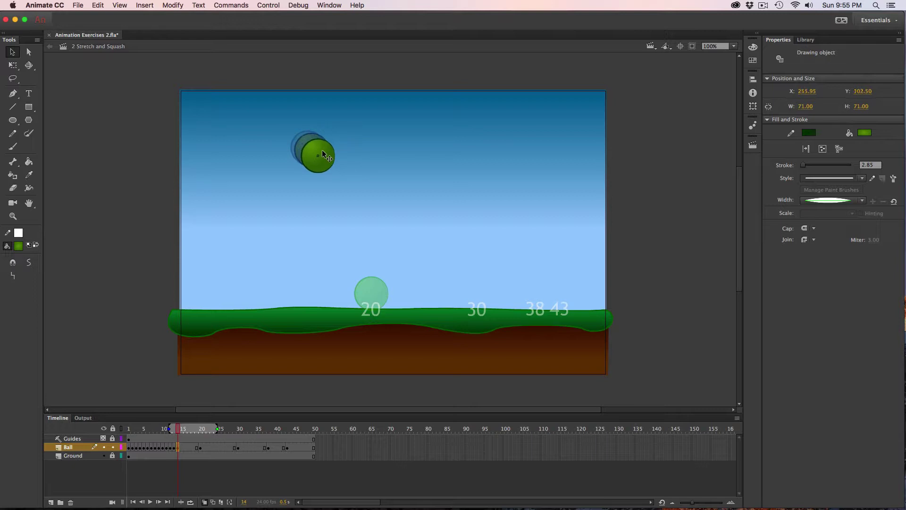
pyautogui.press('.')
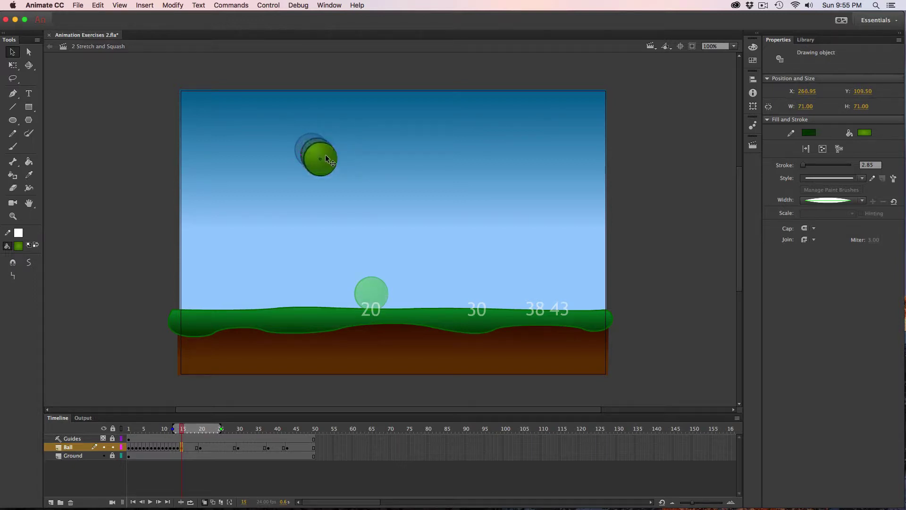
pyautogui.press('.')
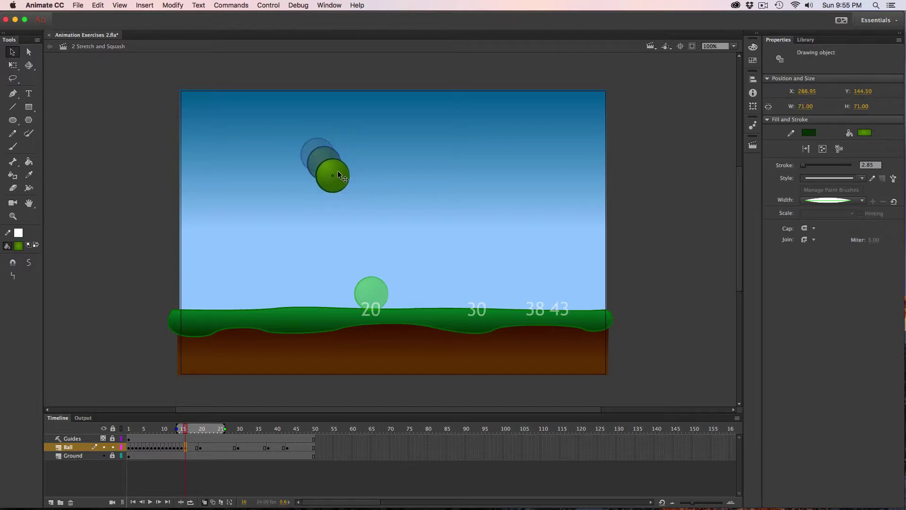
pyautogui.press('.')
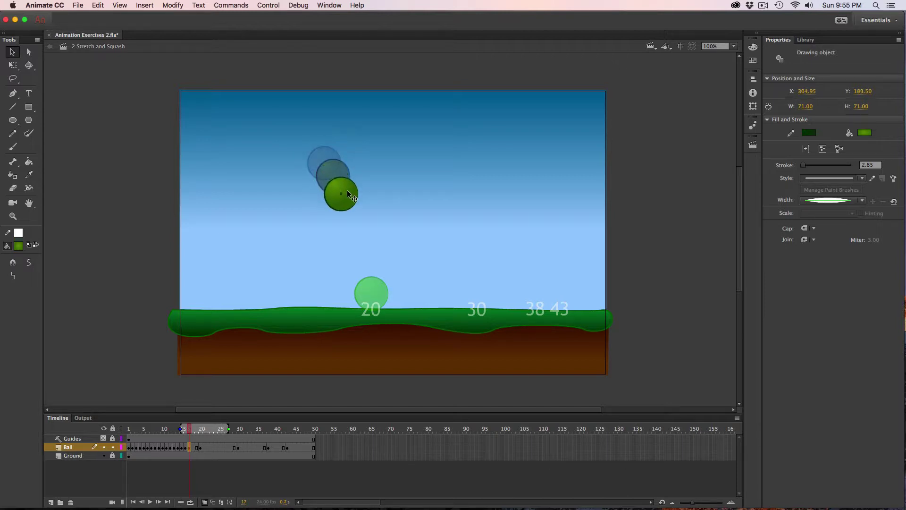
pyautogui.press('.')
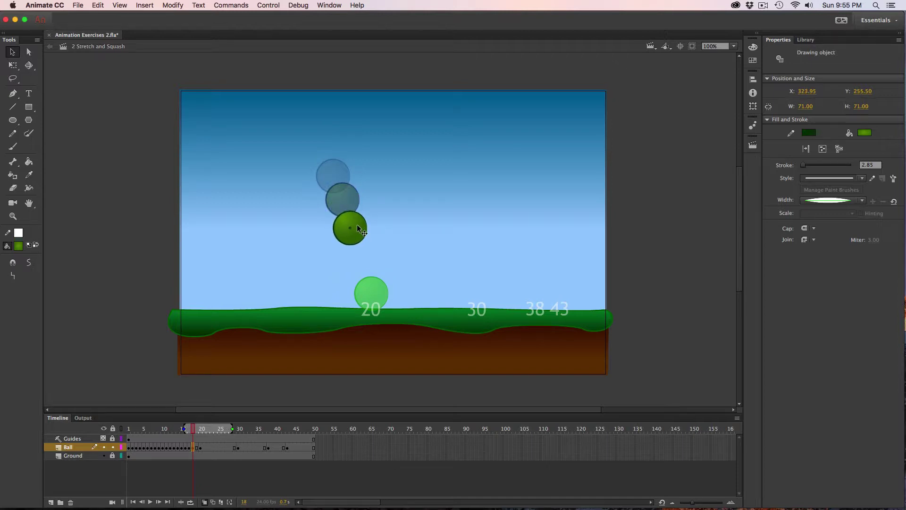
pyautogui.press('.')
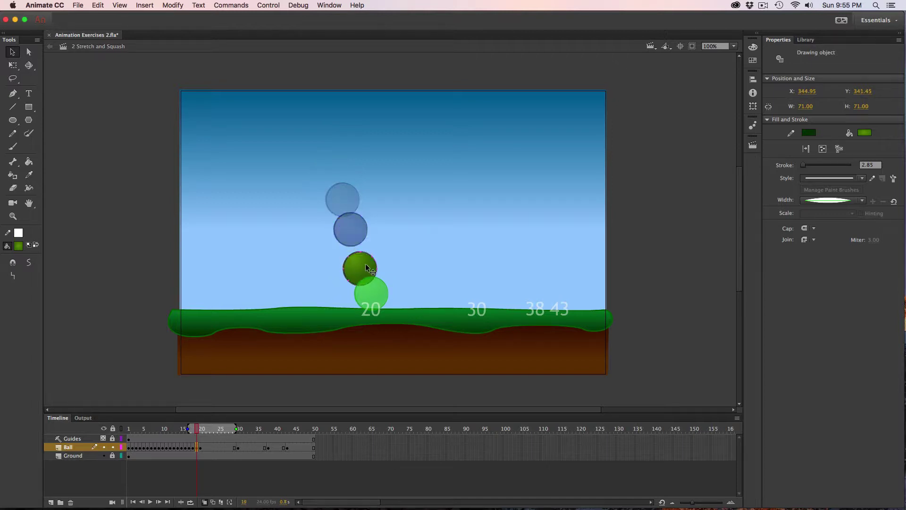
pyautogui.press('.')
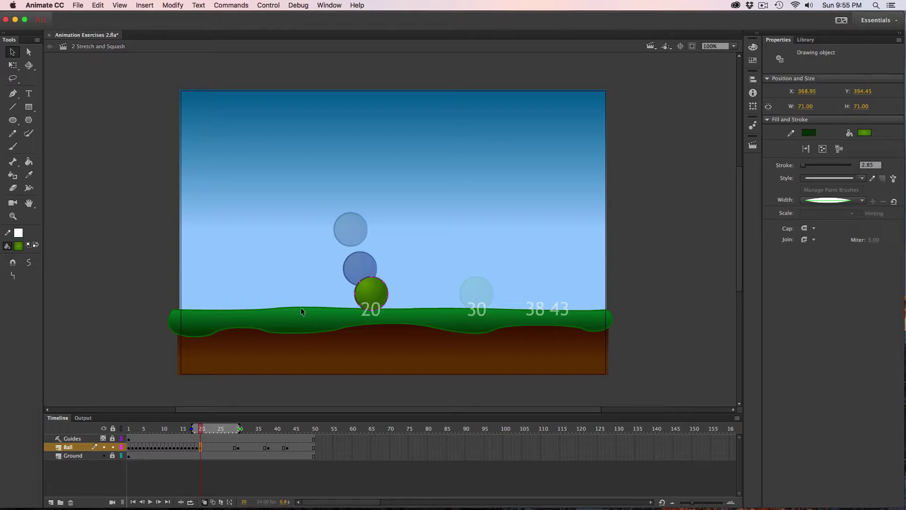
pyautogui.click(190, 502)
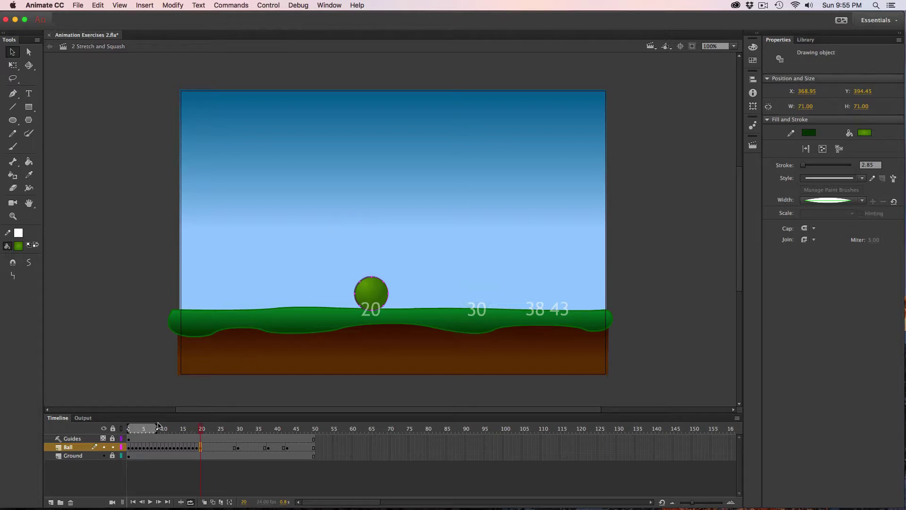
pyautogui.moveTo(156, 429); pyautogui.dragTo(203, 429)
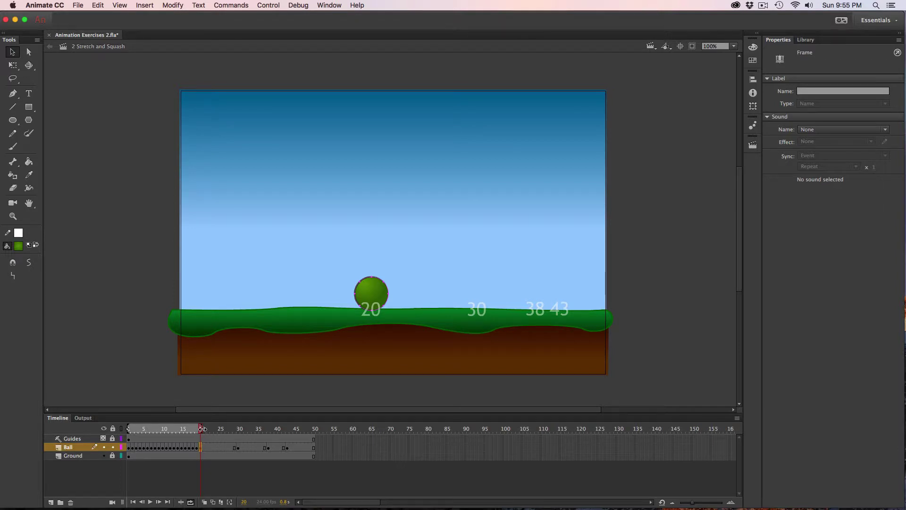
pyautogui.press('Return')
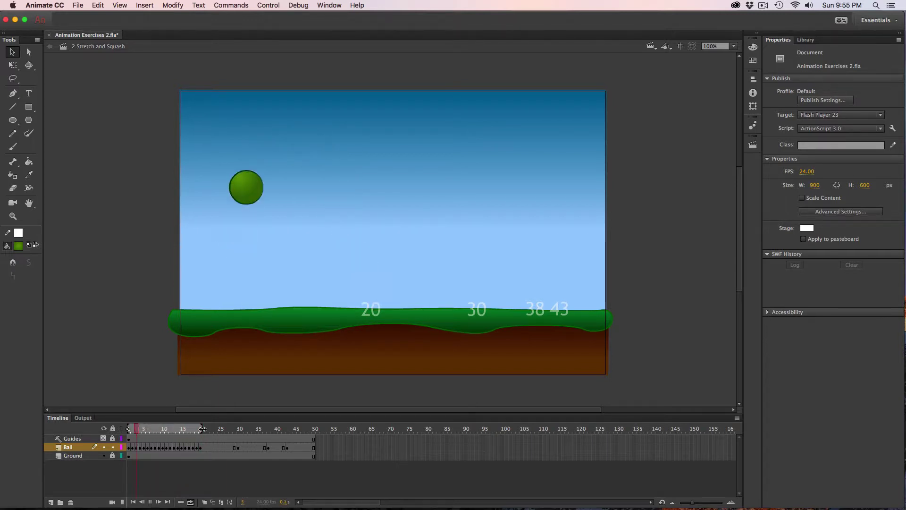
pyautogui.press('Return')
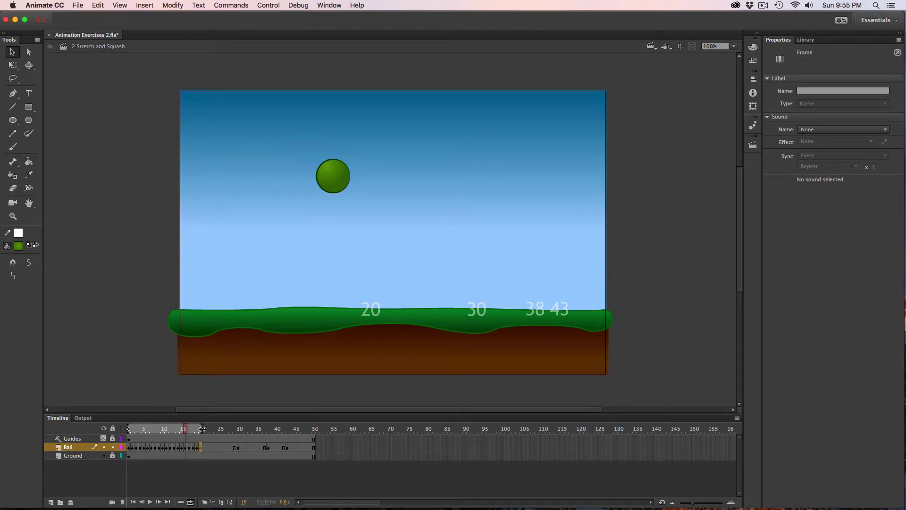
# Keyframe frames 21 and 22, lifting the ball off the ground for its next hop.
pyautogui.click(201, 446)
pyautogui.moveTo(199, 446); pyautogui.dragTo(220, 446)
pyautogui.click(205, 501)
pyautogui.click(220, 447)
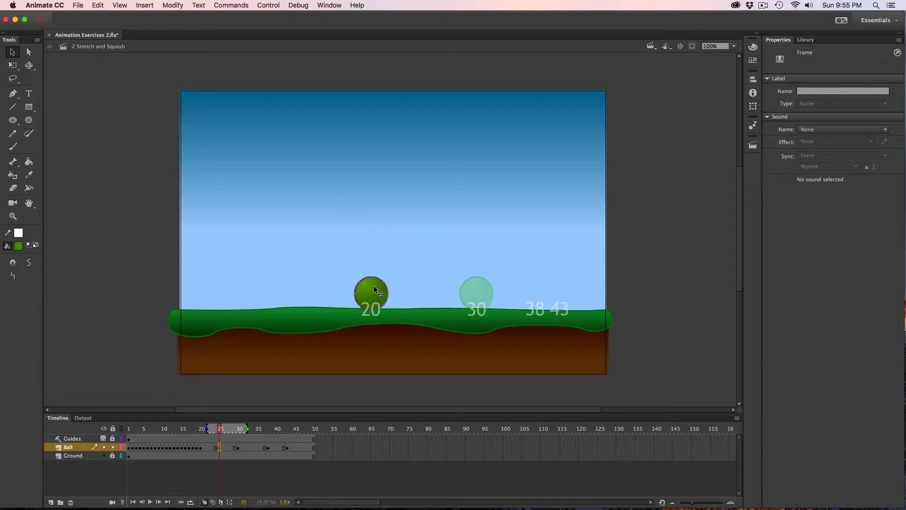
pyautogui.moveTo(374, 295); pyautogui.dragTo(428, 203)
pyautogui.click(202, 447)
pyautogui.press('F6')
pyautogui.moveTo(371, 292); pyautogui.dragTo(511, 259)
pyautogui.press('F6')
pyautogui.click(205, 448)
pyautogui.click(208, 446)
pyautogui.press('F6')
# Keyframe frame 32 and lift the ball off the ground for the second hop.
pyautogui.press('F6')
pyautogui.press('F6')
pyautogui.press('F6')
pyautogui.press('F6')
pyautogui.press('F6')
pyautogui.click(243, 447)
pyautogui.press('F6')
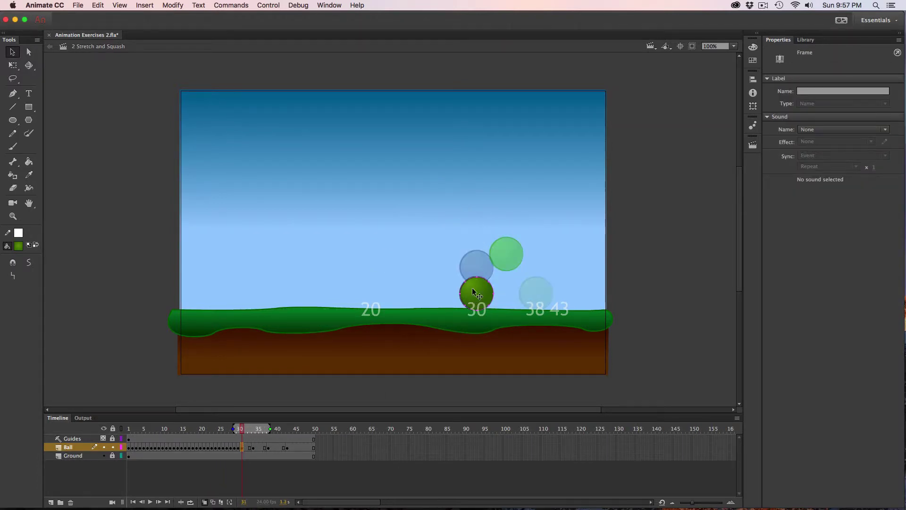
pyautogui.moveTo(474, 289); pyautogui.dragTo(519, 256)
pyautogui.press('F6')
pyautogui.press('F6')
pyautogui.press('F6')
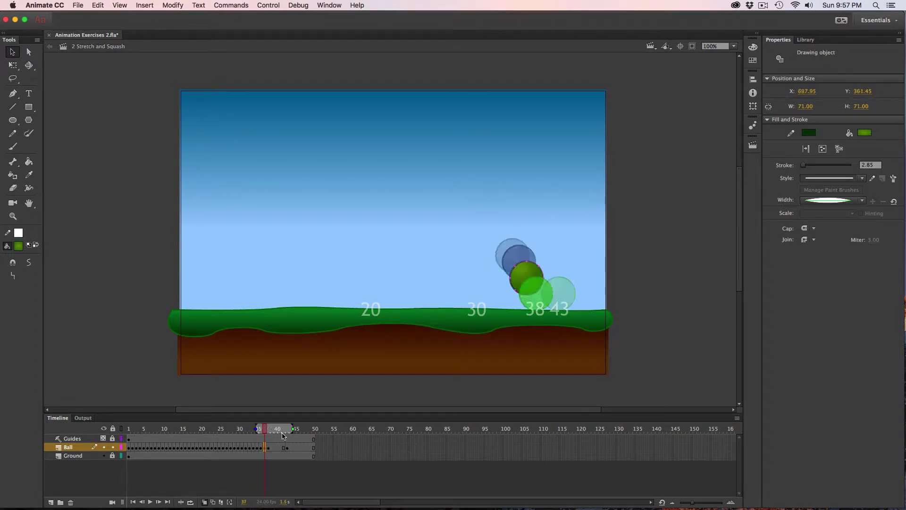
pyautogui.click(275, 446)
pyautogui.click(268, 447)
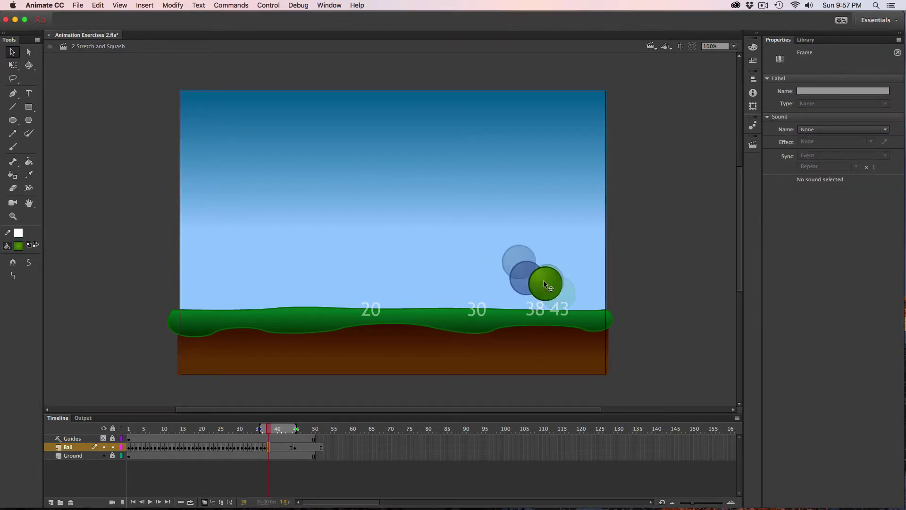
pyautogui.click(543, 279)
# Raise the ball at frame 39 and step forward through to frame 43.
pyautogui.click(293, 446)
pyautogui.click(284, 446)
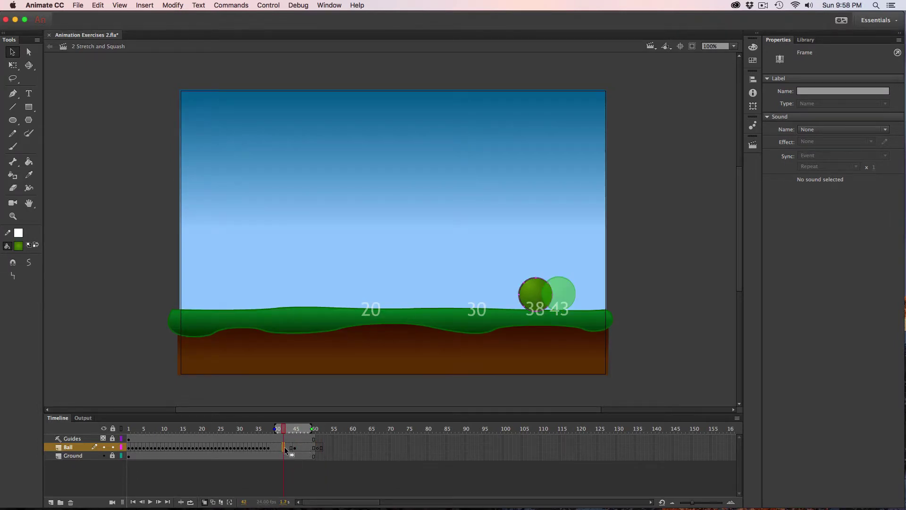
pyautogui.click(287, 448)
pyautogui.click(275, 446)
pyautogui.moveTo(534, 292); pyautogui.dragTo(542, 282)
pyautogui.press('.')
pyautogui.press('.')
pyautogui.press('.')
pyautogui.press('.')
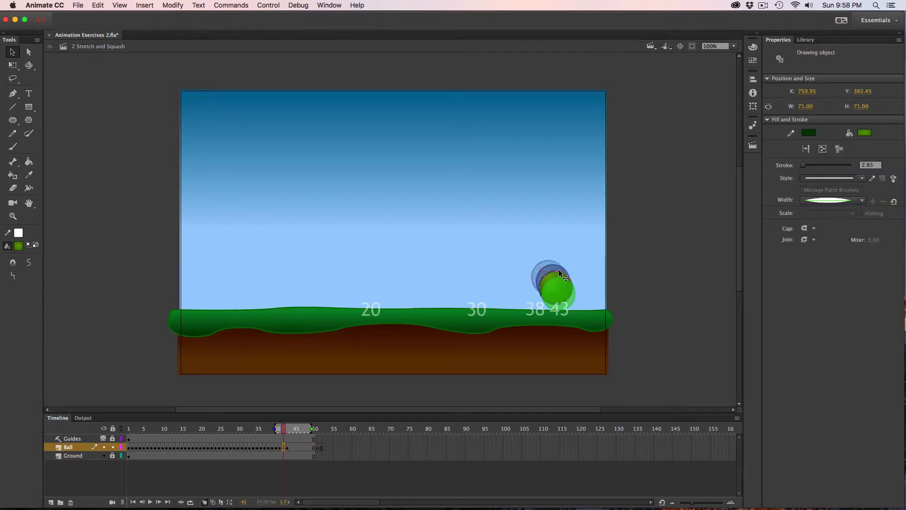
pyautogui.click(287, 447)
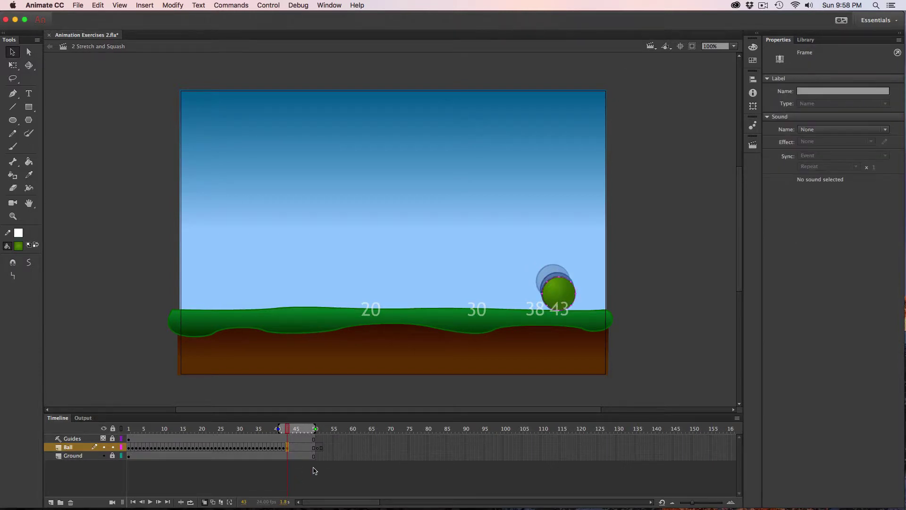
# Keyframe frames 44 to 48, nudging the ball right on each.
pyautogui.click(290, 447)
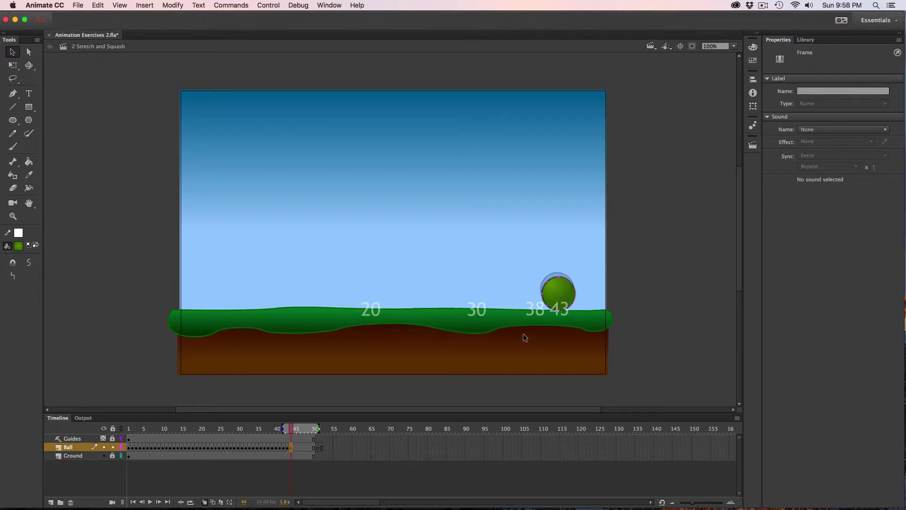
pyautogui.press('Right')
pyautogui.press('Right')
pyautogui.press('Right')
pyautogui.press('Right')
pyautogui.press('Right')
pyautogui.press('Right')
pyautogui.press('Right')
pyautogui.press('Right')
pyautogui.press('Right')
pyautogui.press('Right')
pyautogui.press('Right')
pyautogui.press('F6')
pyautogui.press('Right')
pyautogui.press('Right')
pyautogui.press('Right')
pyautogui.press('Right')
pyautogui.press('Right')
pyautogui.press('Right')
pyautogui.press('Right')
pyautogui.press('Right')
pyautogui.press('Right')
pyautogui.press('Right')
pyautogui.press('Right')
pyautogui.press('Right')
pyautogui.press('Right')
pyautogui.press('Right')
pyautogui.press('Right')
pyautogui.press('Right')
pyautogui.press('Right')
pyautogui.press('Right')
pyautogui.press('Right')
pyautogui.press('Right')
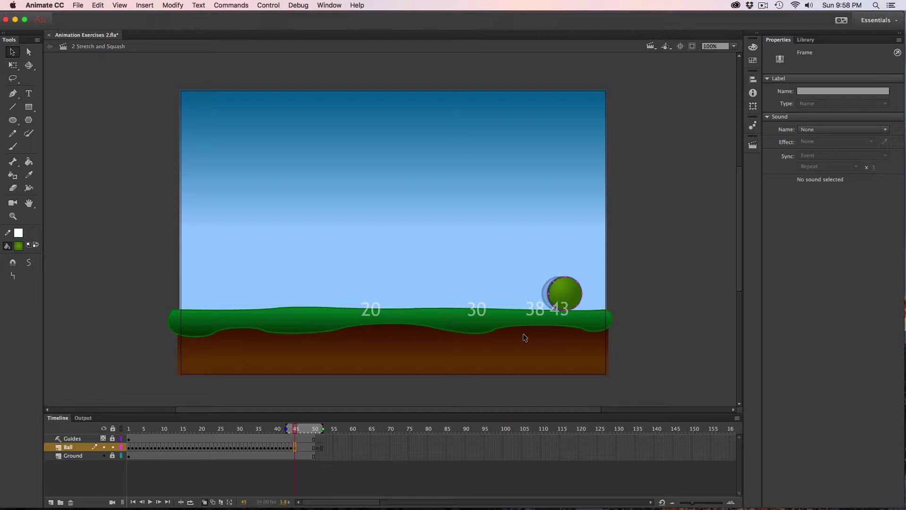
pyautogui.press('F6')
pyautogui.press('Right')
pyautogui.press('Right')
pyautogui.press('Right')
pyautogui.press('Right')
pyautogui.press('Right')
pyautogui.press('Right')
pyautogui.press('Right')
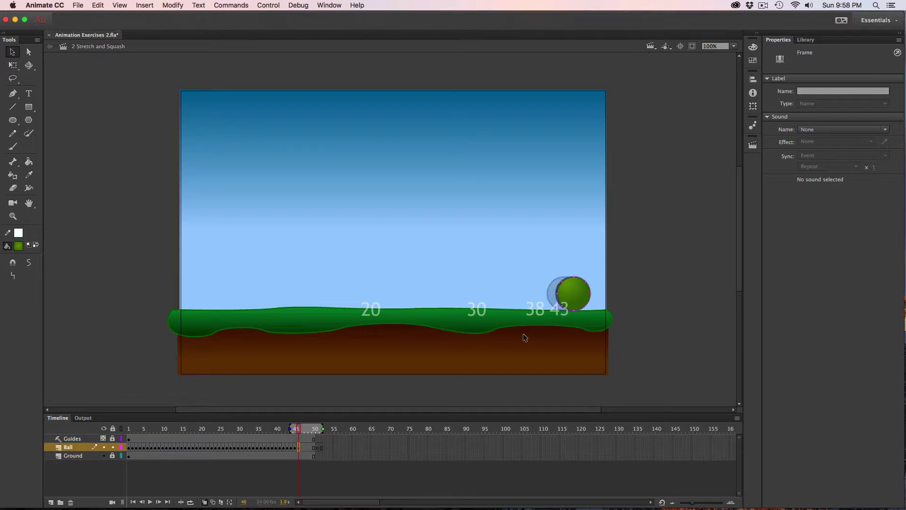
pyautogui.press('Right')
pyautogui.press('Right')
pyautogui.press('Right')
pyautogui.press('F6')
pyautogui.press('Right')
pyautogui.press('Right')
pyautogui.press('Right')
pyautogui.press('Right')
pyautogui.press('Right')
pyautogui.press('Right')
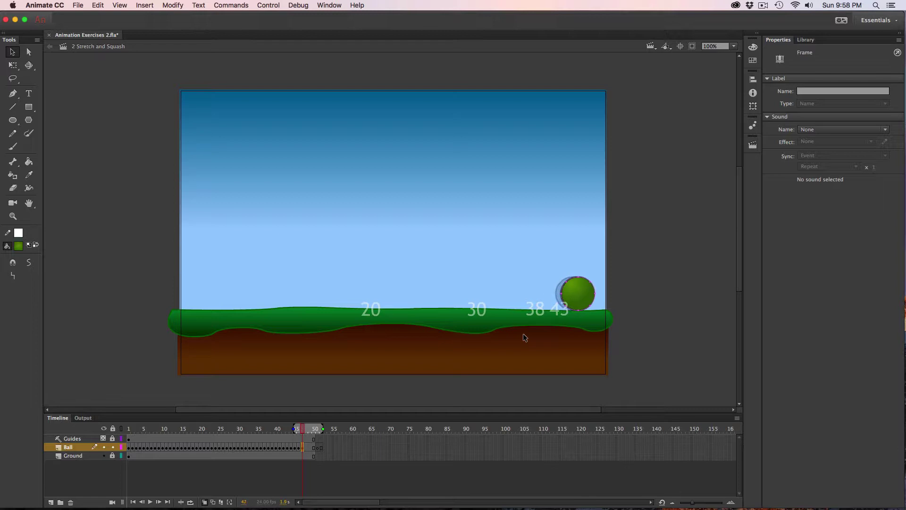
pyautogui.press('Right')
pyautogui.press('Right')
pyautogui.press('F6')
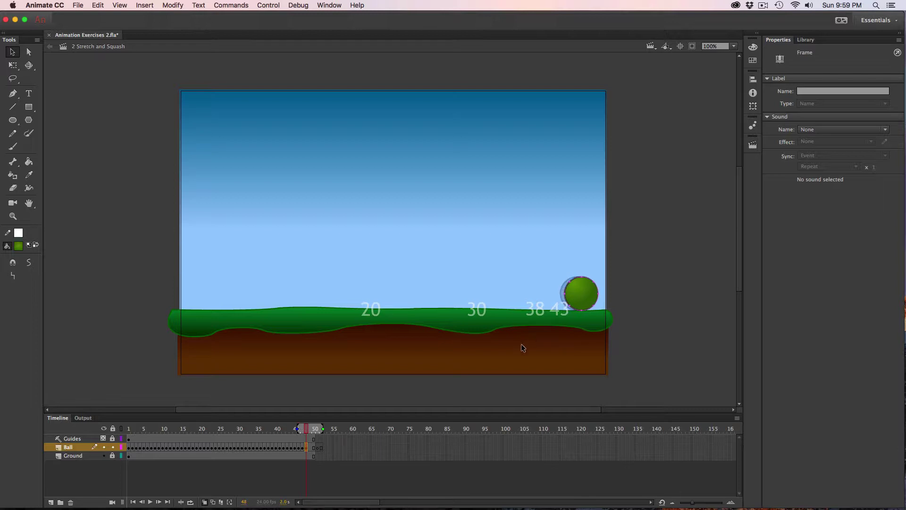
# Loop frames 1 through 48 and play the ball animation.
pyautogui.click(190, 502)
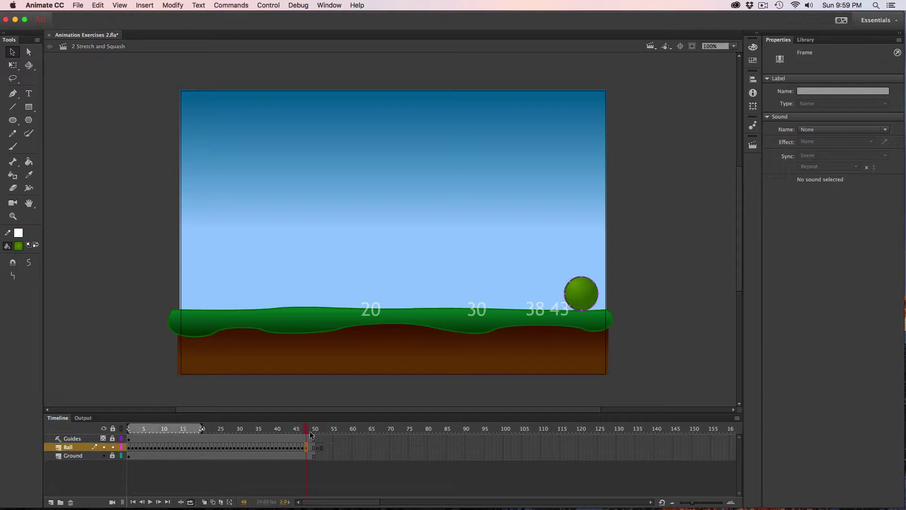
pyautogui.moveTo(202, 428); pyautogui.dragTo(313, 429)
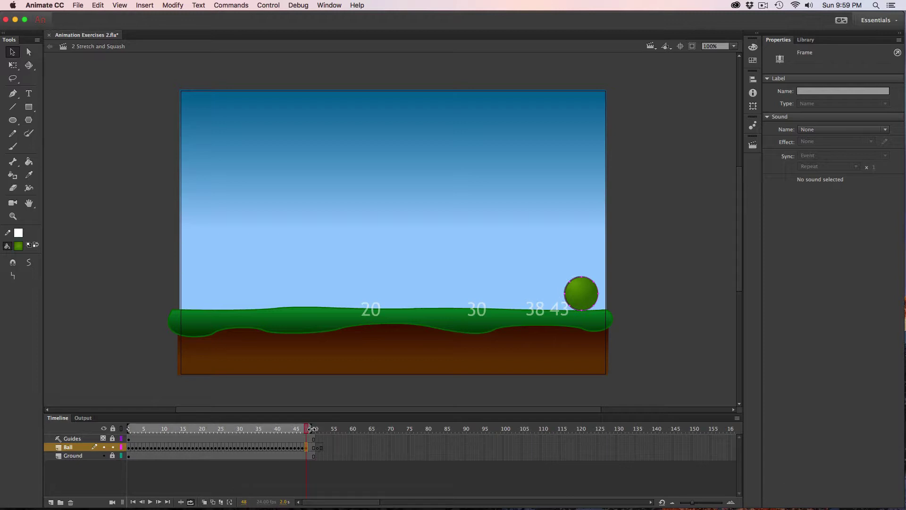
pyautogui.press('Return')
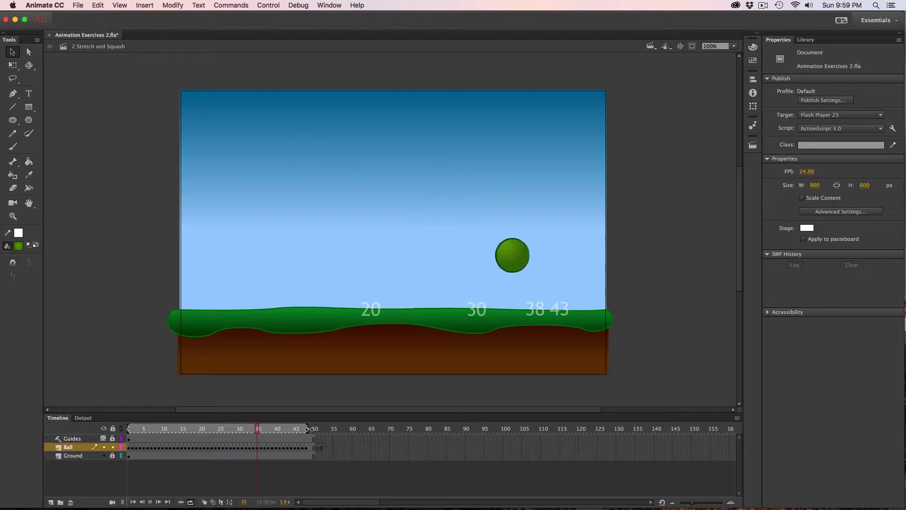
# Stop playback and scrub from the early frames up to the frame 20 landing.
pyautogui.press('Return')
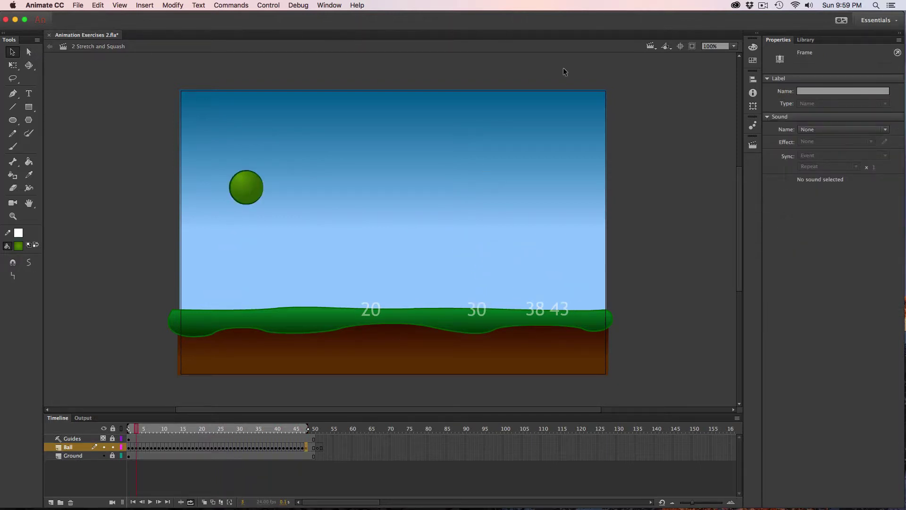
pyautogui.click(763, 6)
pyautogui.click(763, 5)
pyautogui.moveTo(137, 429); pyautogui.dragTo(201, 445)
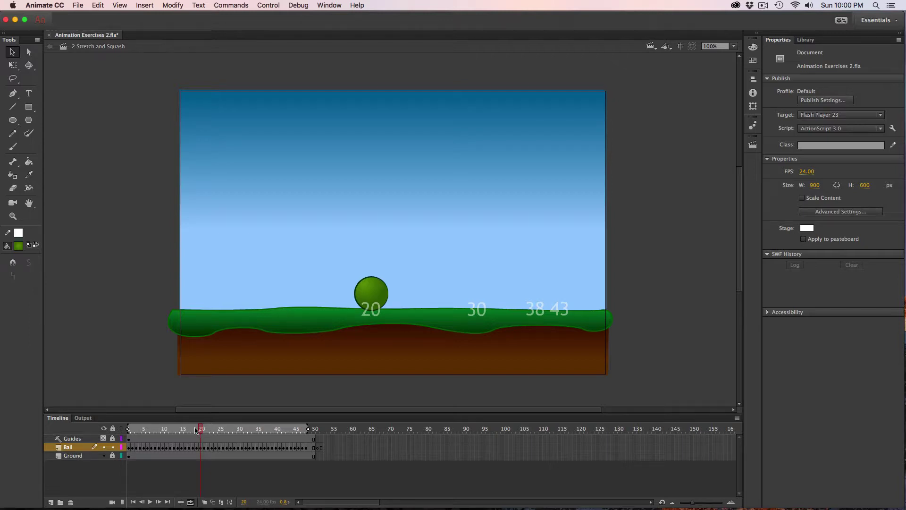
# Squash the frame 20 ball with Free Transform to 92.20 wide by 22.90 tall.
pyautogui.click(202, 448)
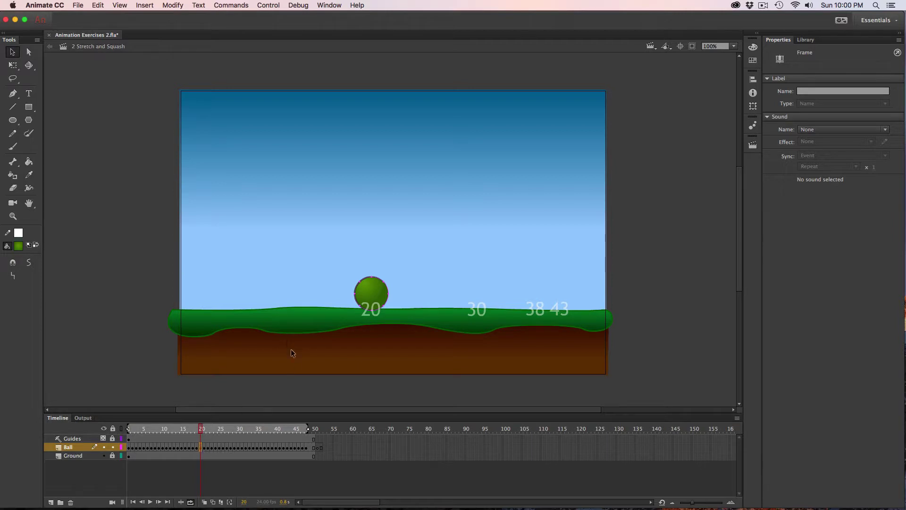
pyautogui.click(12, 66)
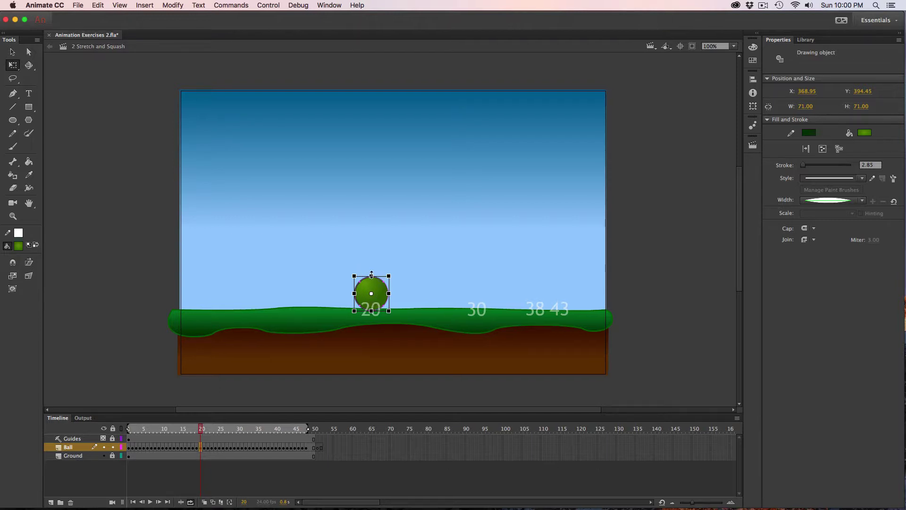
pyautogui.moveTo(371, 277)
pyautogui.mouseDown()
pyautogui.moveTo(370, 294)
pyautogui.moveTo(370, 261)
pyautogui.moveTo(370, 285)
pyautogui.mouseUp()
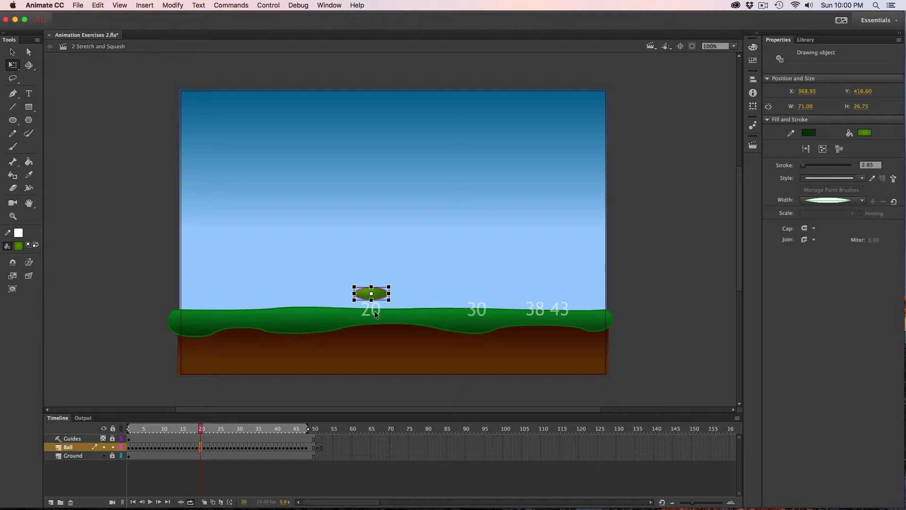
pyautogui.press('super+z')
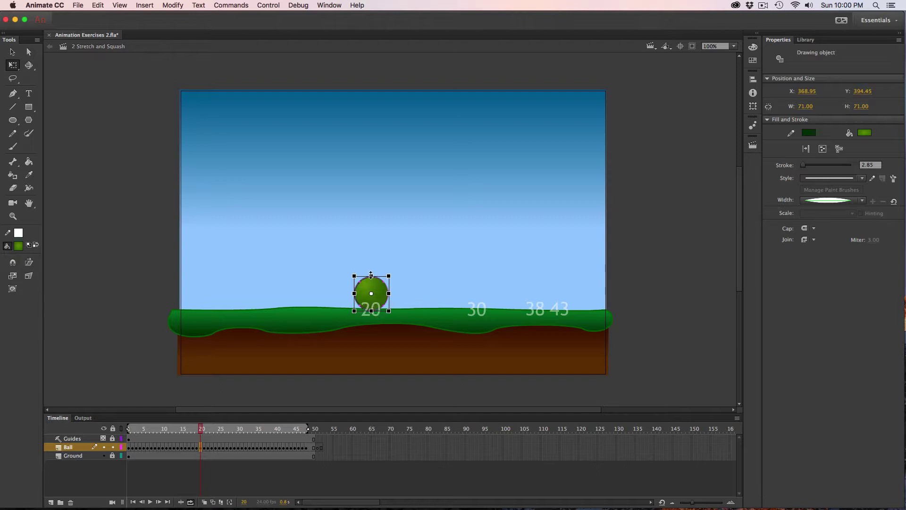
pyautogui.moveTo(371, 274); pyautogui.dragTo(371, 298)
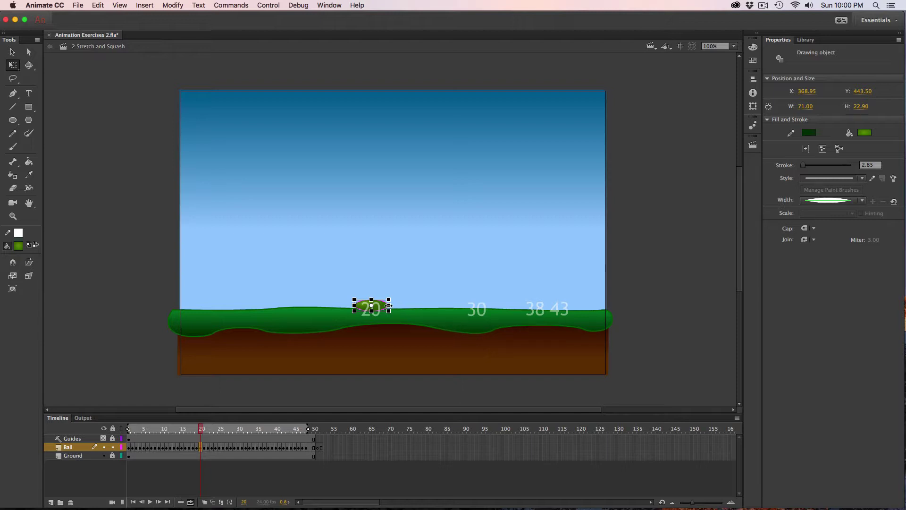
pyautogui.moveTo(390, 305); pyautogui.dragTo(395, 306)
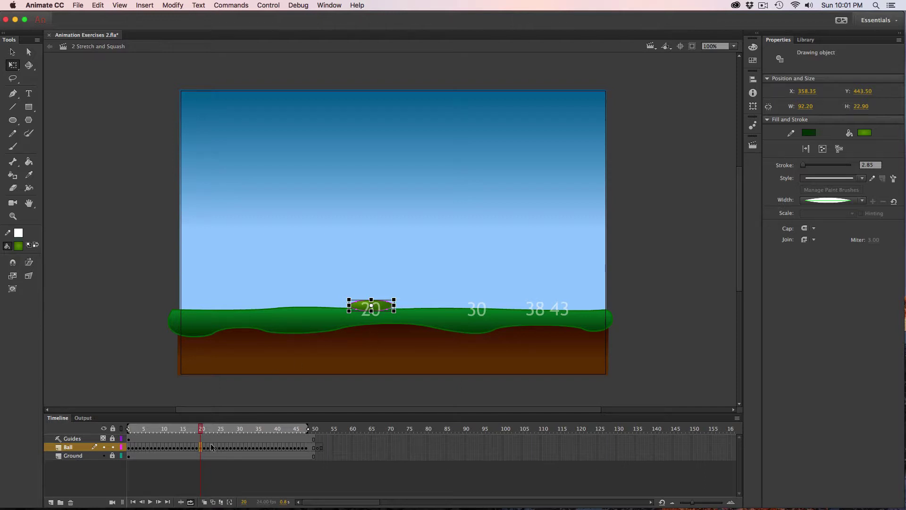
# Squash the landing ball to 78.70 × 42.15 at frame 30 and 61.40 tall at frame 38, then play.
pyautogui.click(239, 448)
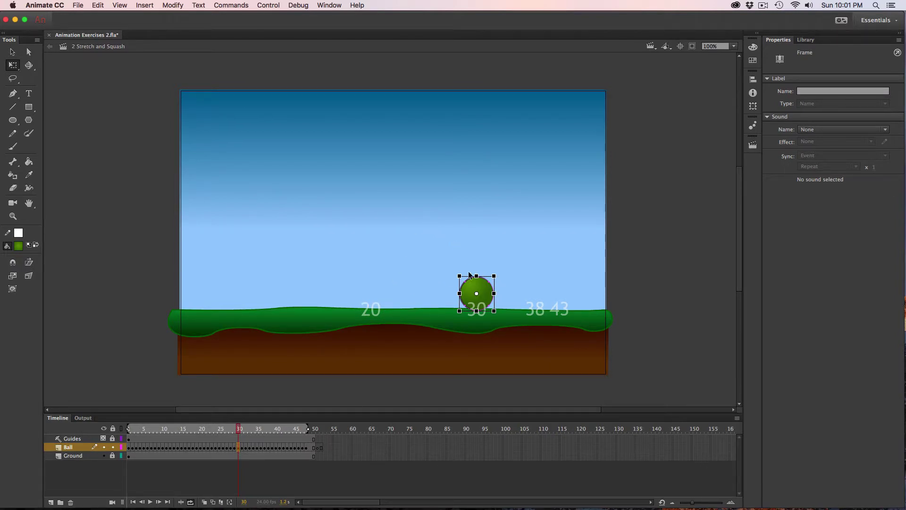
pyautogui.moveTo(477, 276)
pyautogui.mouseDown()
pyautogui.moveTo(477, 290)
pyautogui.moveTo(497, 299)
pyautogui.mouseUp()
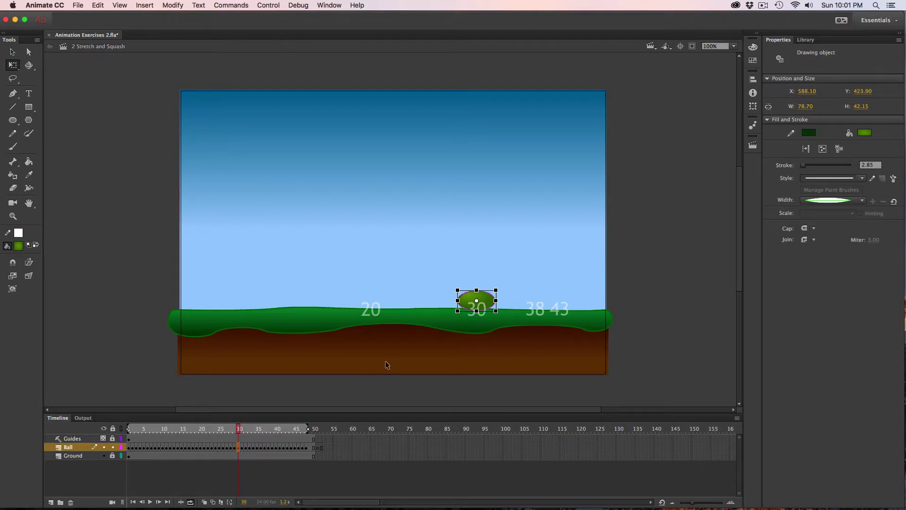
pyautogui.click(262, 447)
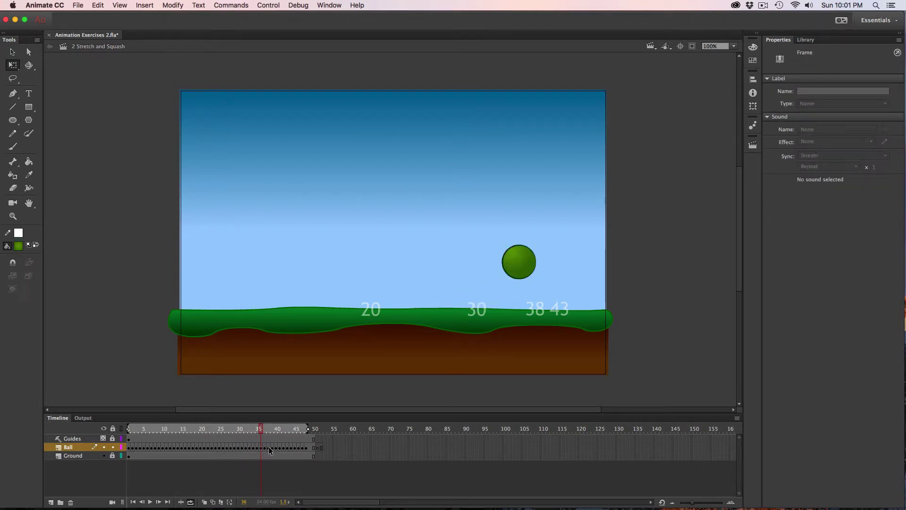
pyautogui.click(269, 446)
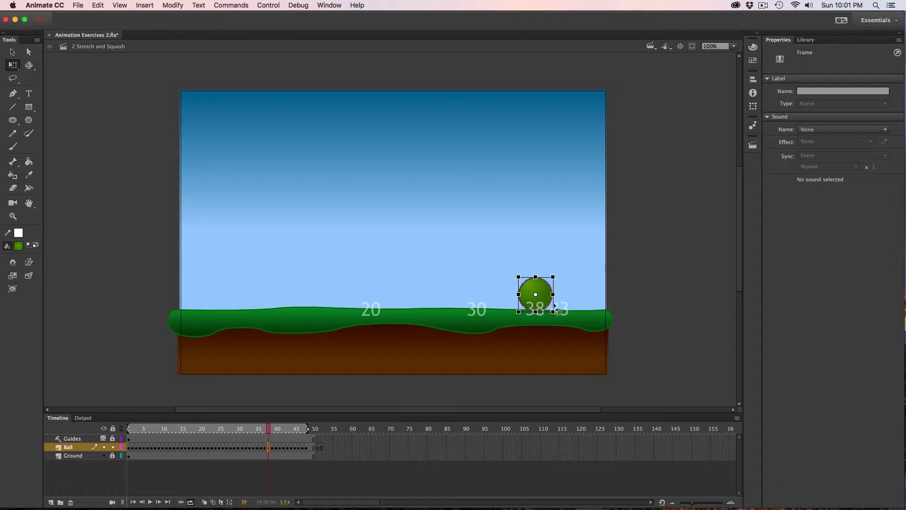
pyautogui.moveTo(536, 277); pyautogui.dragTo(535, 282)
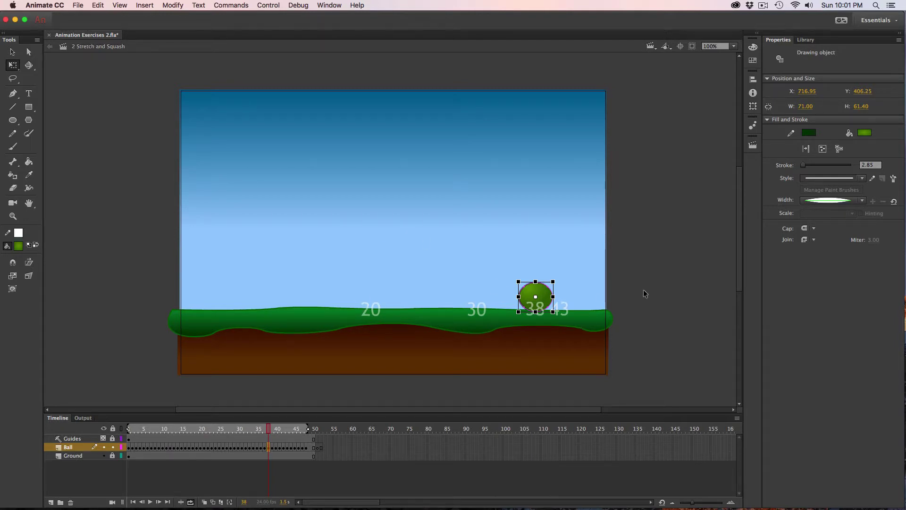
pyautogui.press('Return')
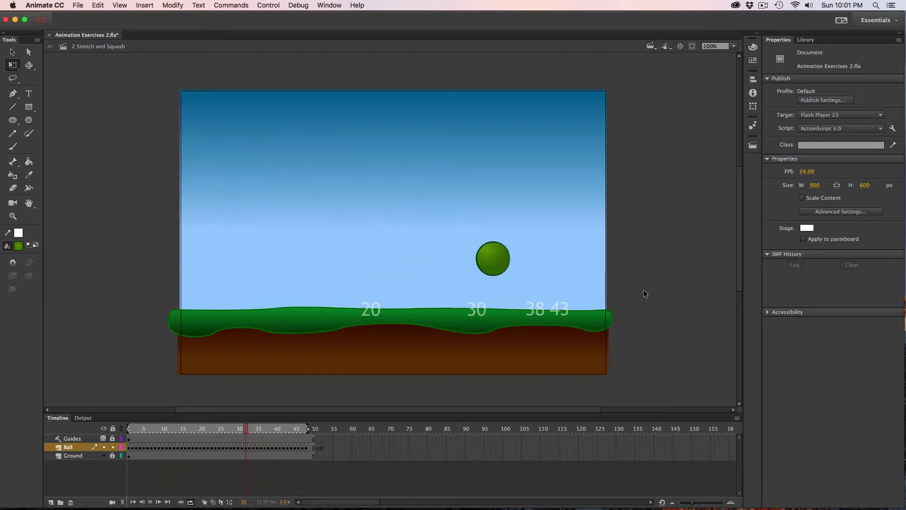
# Stop playback and slightly flatten the rebounding ball in frame 21.
pyautogui.press('Return')
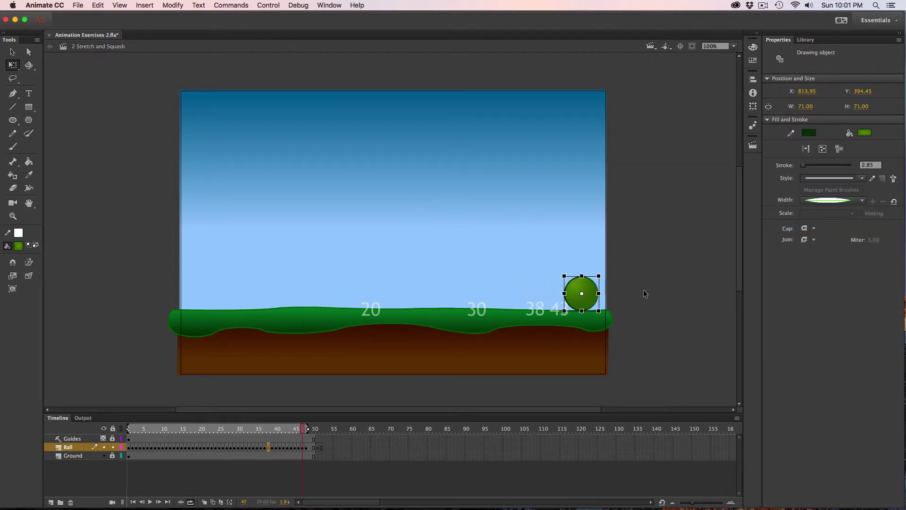
pyautogui.click(198, 448)
pyautogui.click(201, 447)
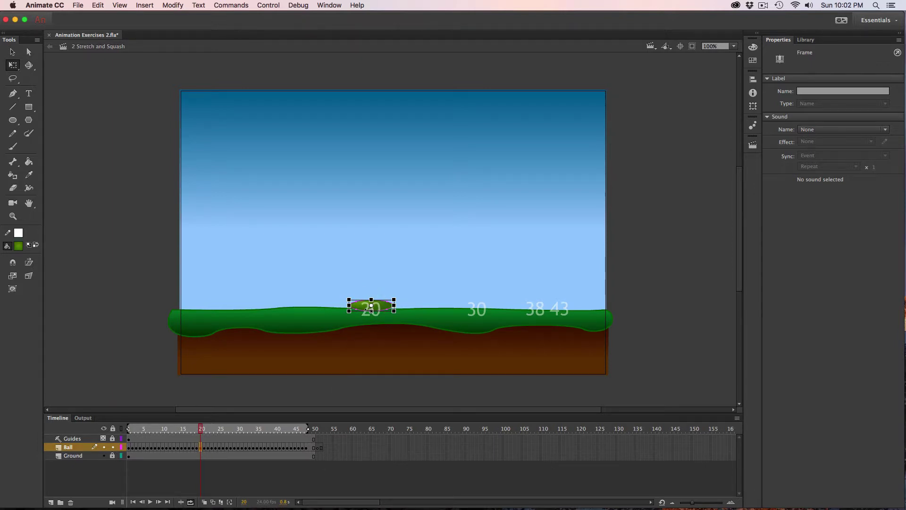
pyautogui.press('.')
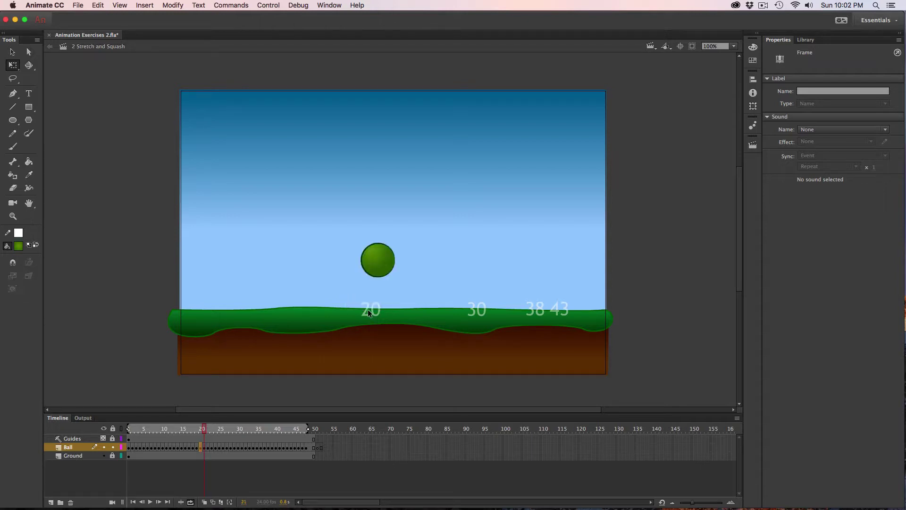
pyautogui.press(',')
pyautogui.press('.')
pyautogui.click(380, 271)
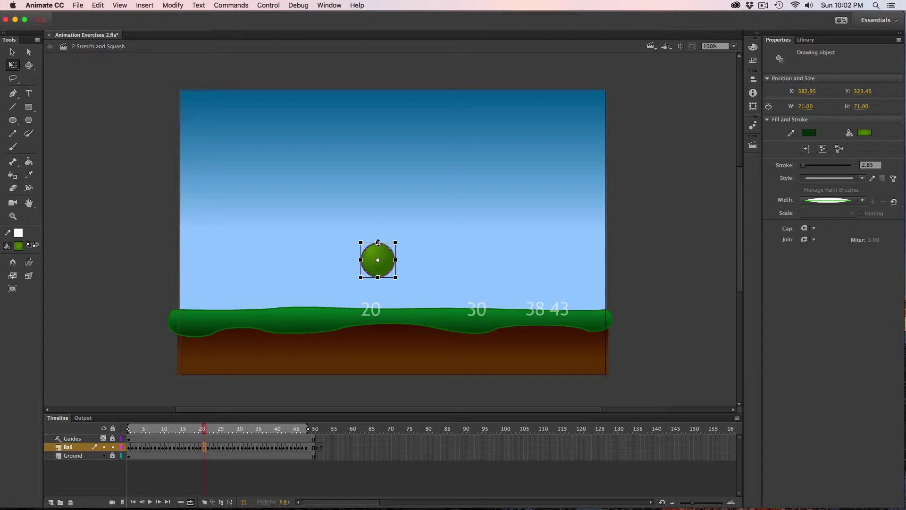
pyautogui.moveTo(378, 242); pyautogui.dragTo(378, 249)
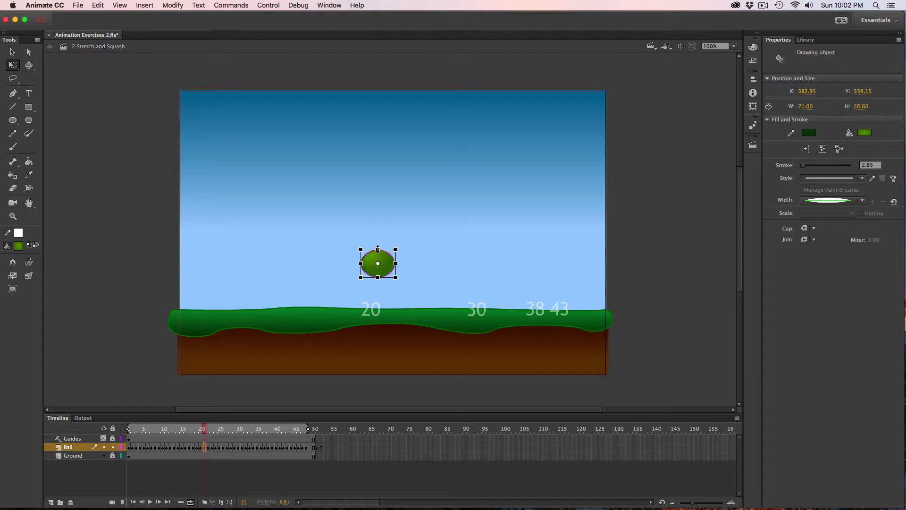
# Flatten the frame 31 ball to 71.00 by 54.65, then play and stop the animation.
pyautogui.click(239, 446)
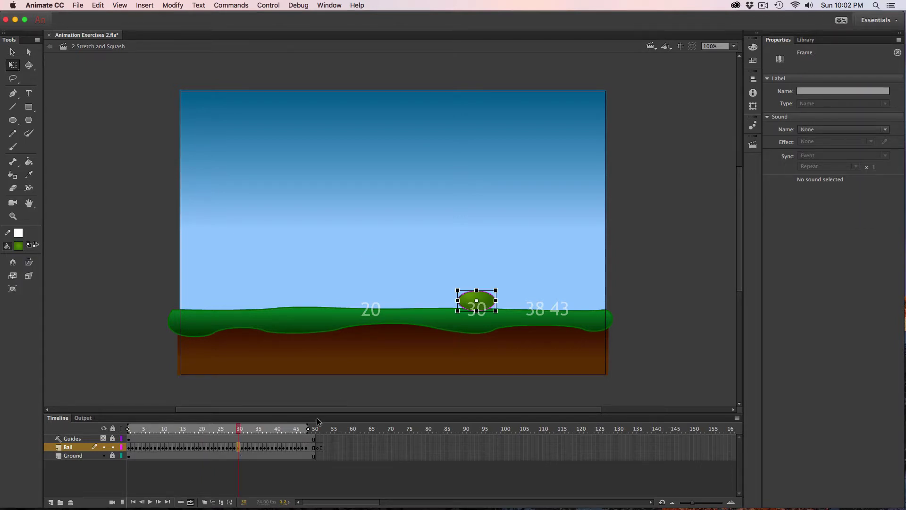
pyautogui.click(241, 446)
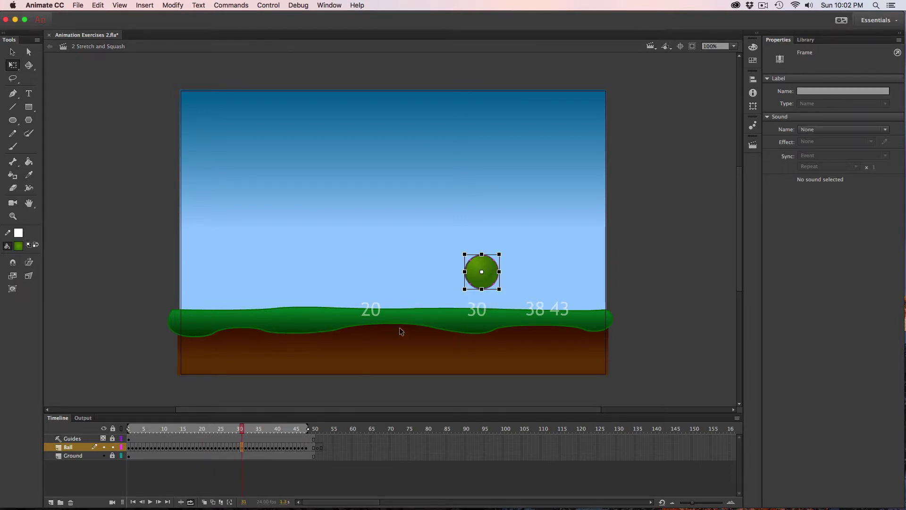
pyautogui.moveTo(481, 256); pyautogui.dragTo(481, 262)
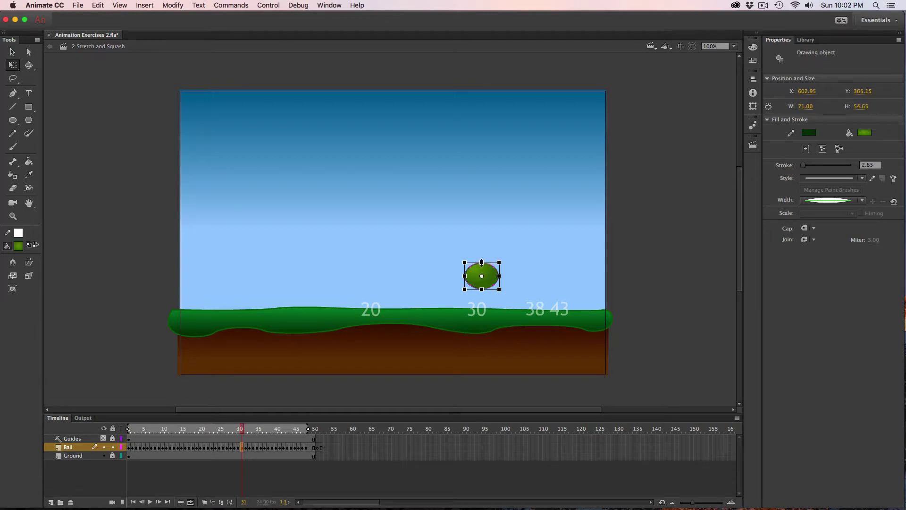
pyautogui.click(259, 447)
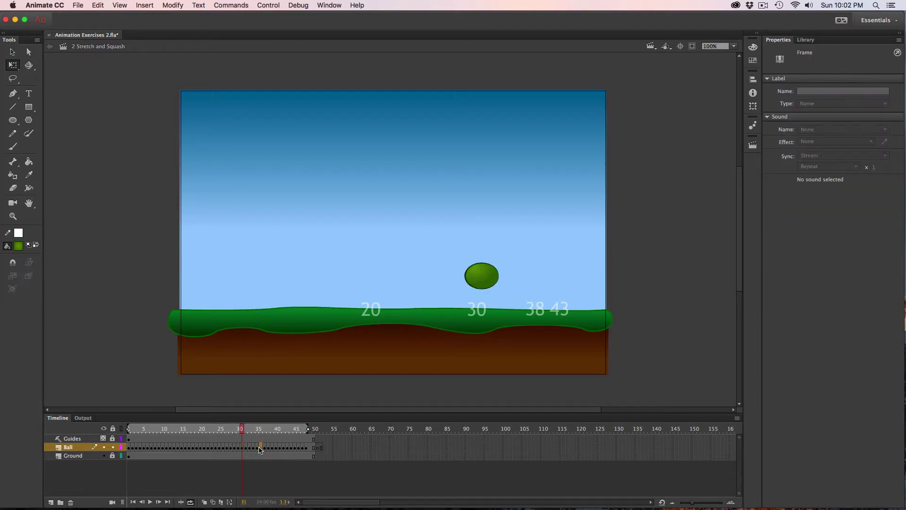
pyautogui.press('Return')
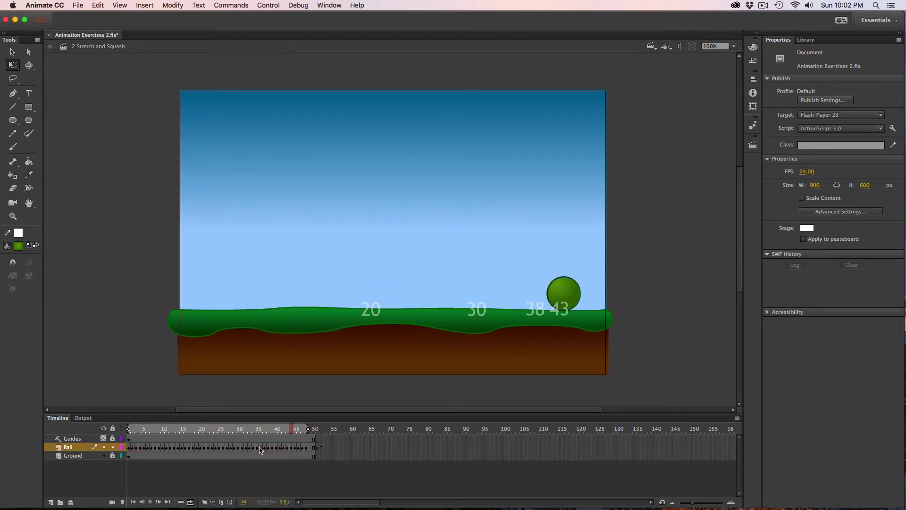
pyautogui.press('Return')
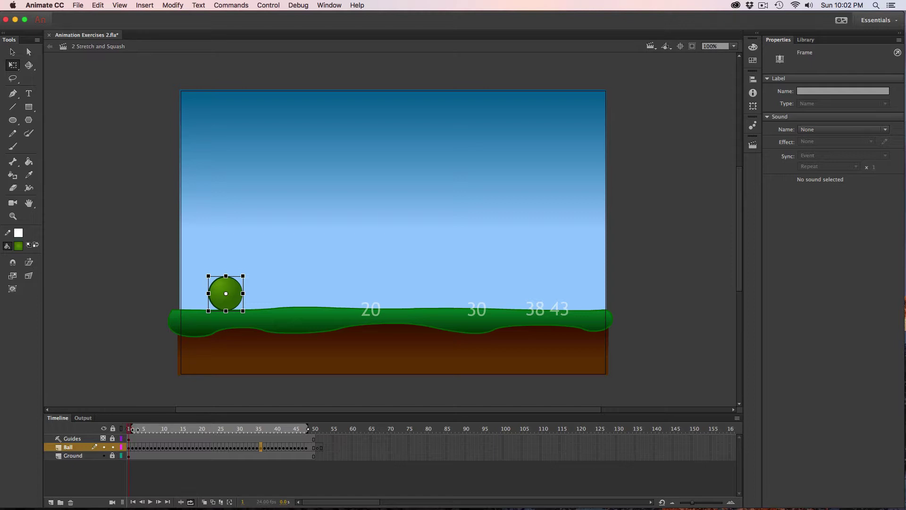
pyautogui.moveTo(128, 428); pyautogui.dragTo(197, 414)
pyautogui.press('.')
pyautogui.press('.')
pyautogui.press('.')
pyautogui.press('.')
pyautogui.press('.')
pyautogui.press('.')
pyautogui.press('.')
pyautogui.press('.')
pyautogui.press('.')
pyautogui.press(',')
pyautogui.press(',')
pyautogui.press(',')
pyautogui.press(',')
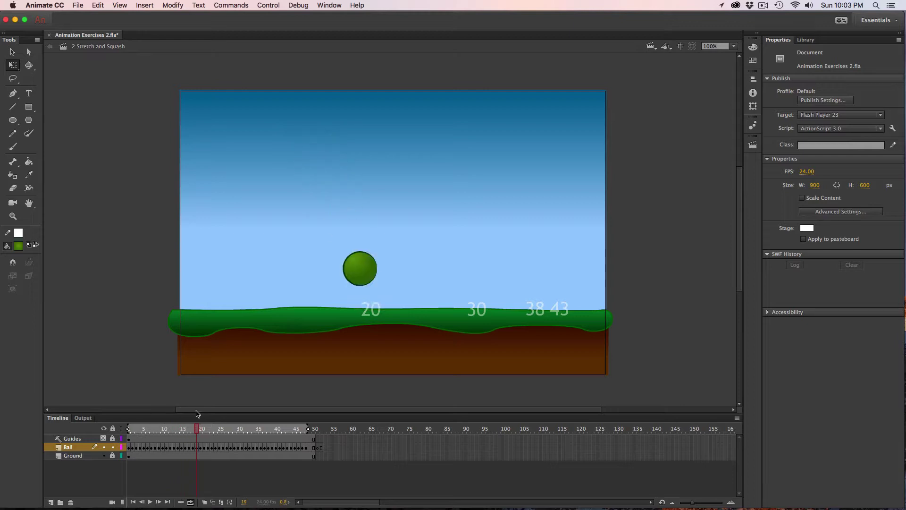
# Stretch the frame 19 ball into a 73.00 by 94.00 oval, then show onion-skin ghosts from frame 18.
pyautogui.click(200, 446)
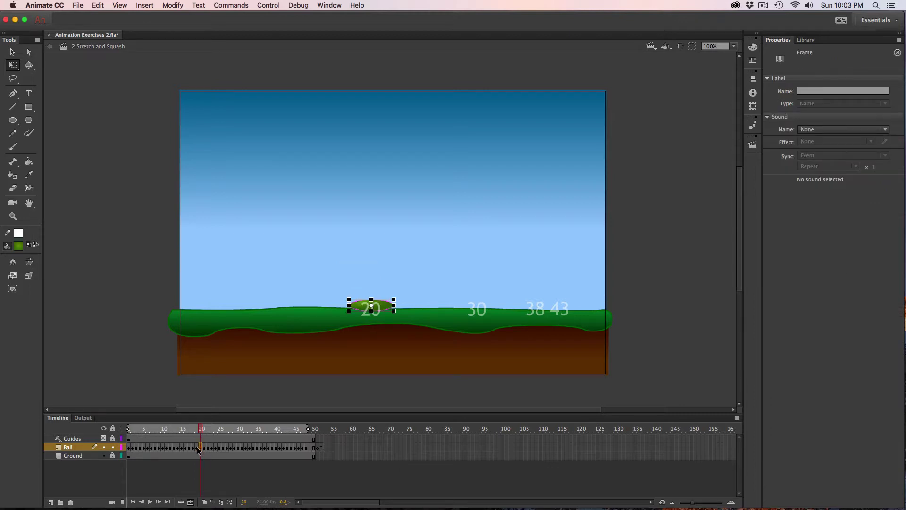
pyautogui.click(198, 448)
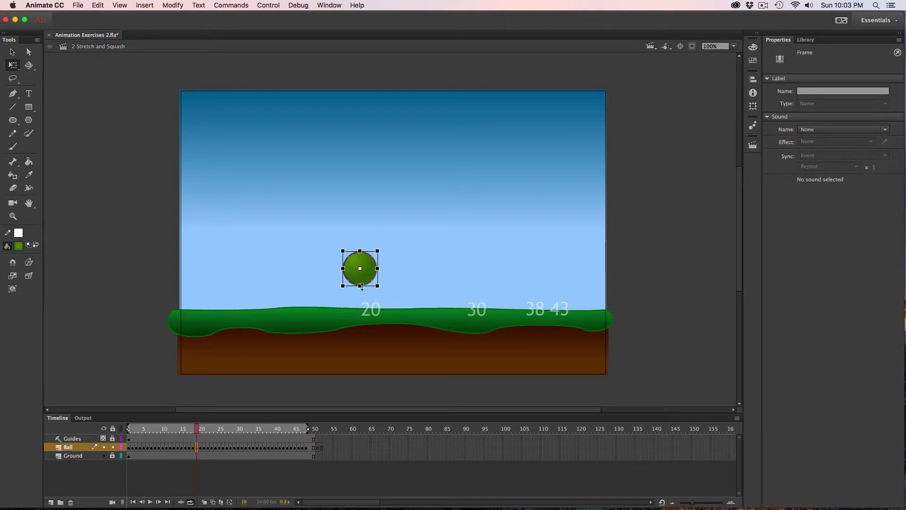
pyautogui.moveTo(360, 286); pyautogui.dragTo(366, 294)
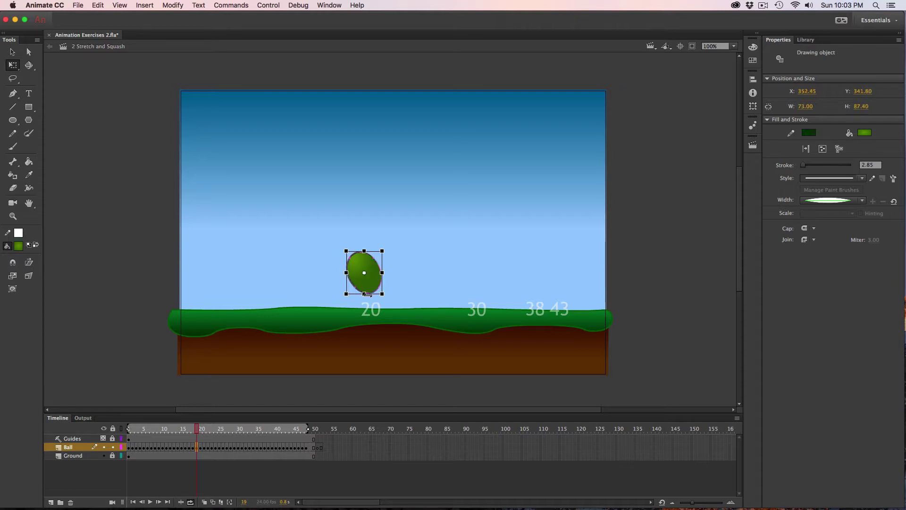
pyautogui.press('super+z')
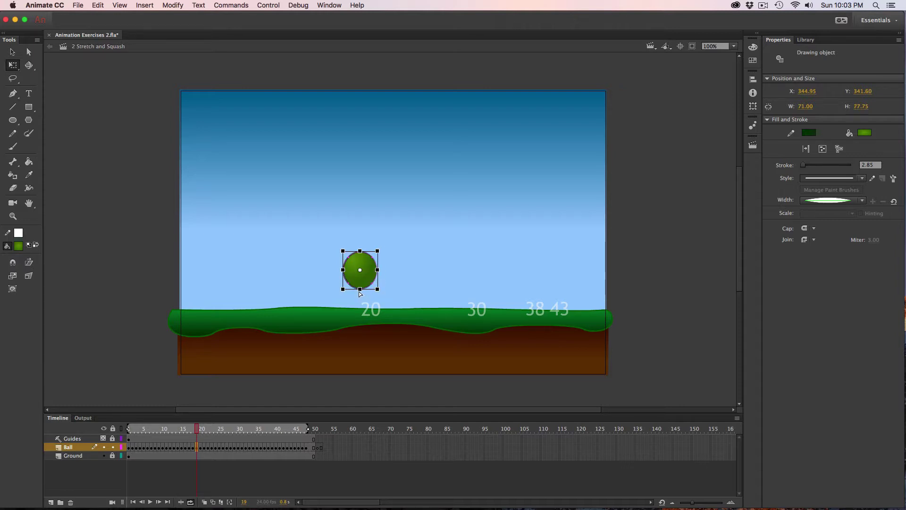
pyautogui.moveTo(360, 290)
pyautogui.mouseDown()
pyautogui.moveTo(380, 299)
pyautogui.moveTo(364, 296)
pyautogui.mouseUp()
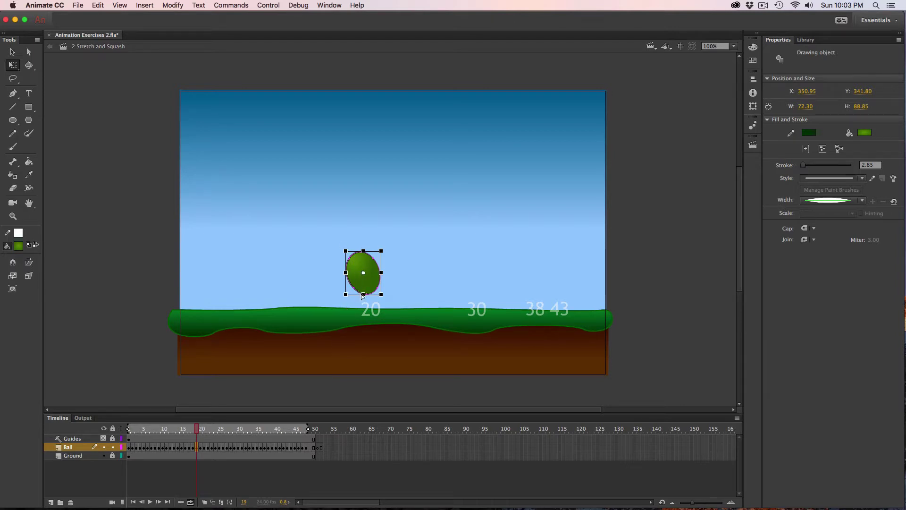
pyautogui.moveTo(365, 298)
pyautogui.mouseDown()
pyautogui.moveTo(382, 304)
pyautogui.moveTo(365, 301)
pyautogui.mouseUp()
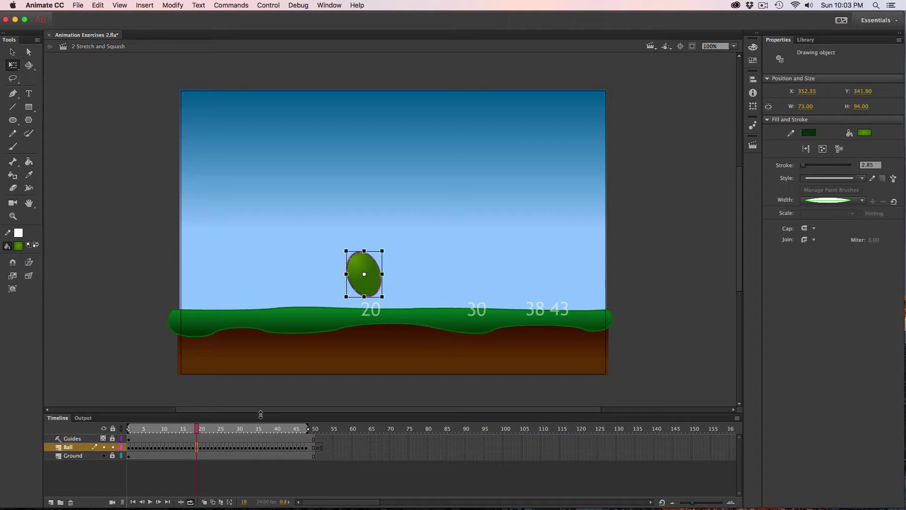
pyautogui.press(',')
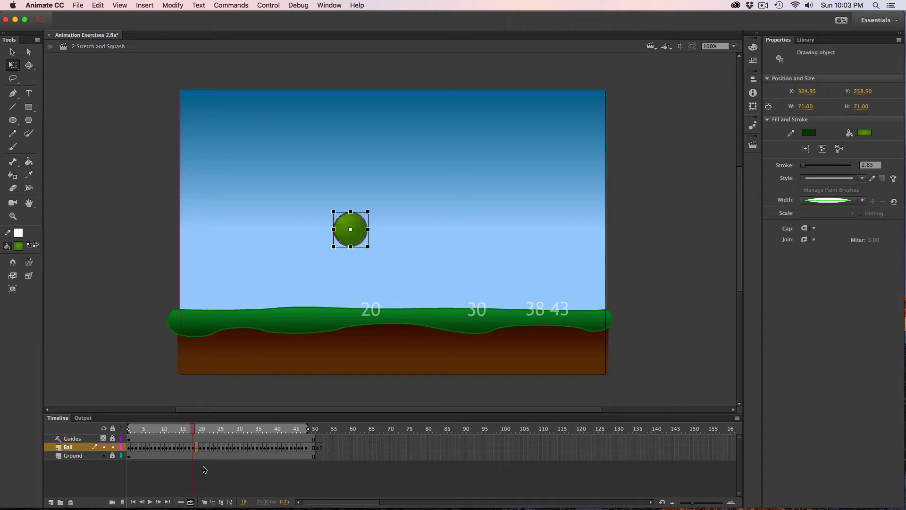
pyautogui.click(203, 501)
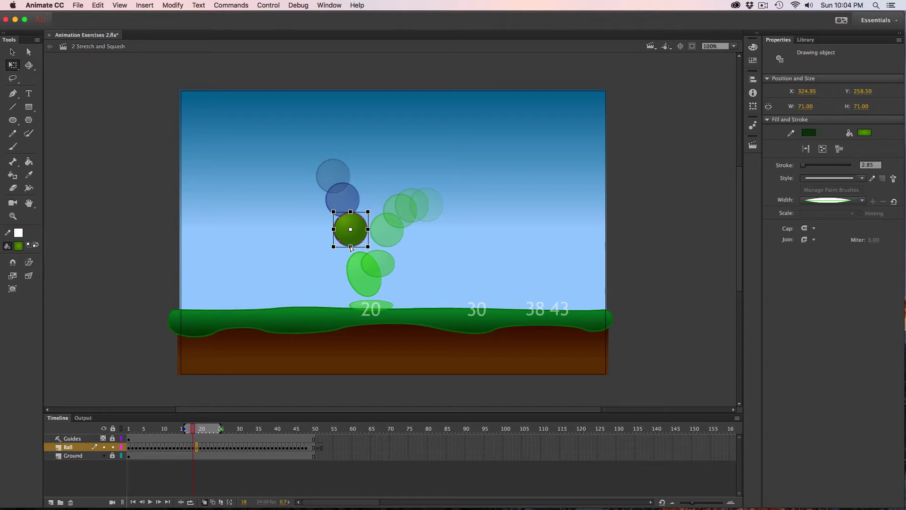
# Stretch the falling ball into progressively taller ovals on frames 18, 17, 16 and 15.
pyautogui.moveTo(350, 247); pyautogui.dragTo(355, 259)
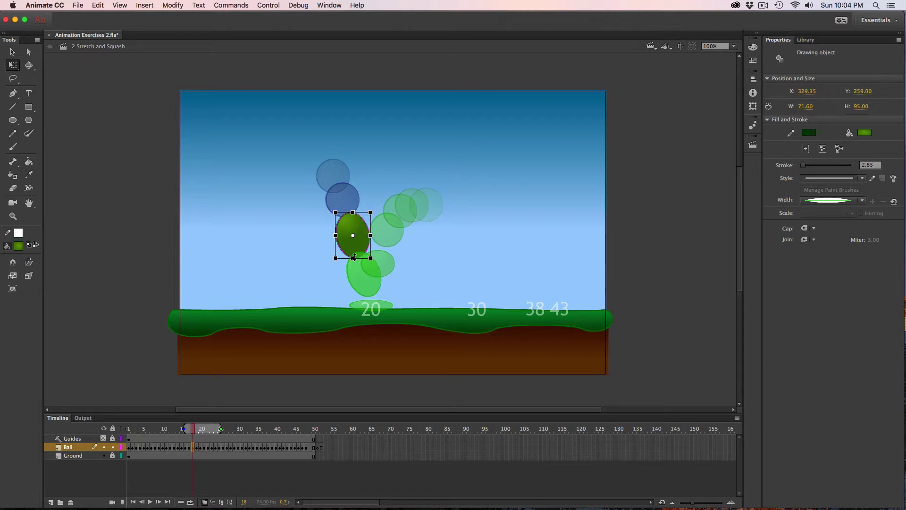
pyautogui.press(',')
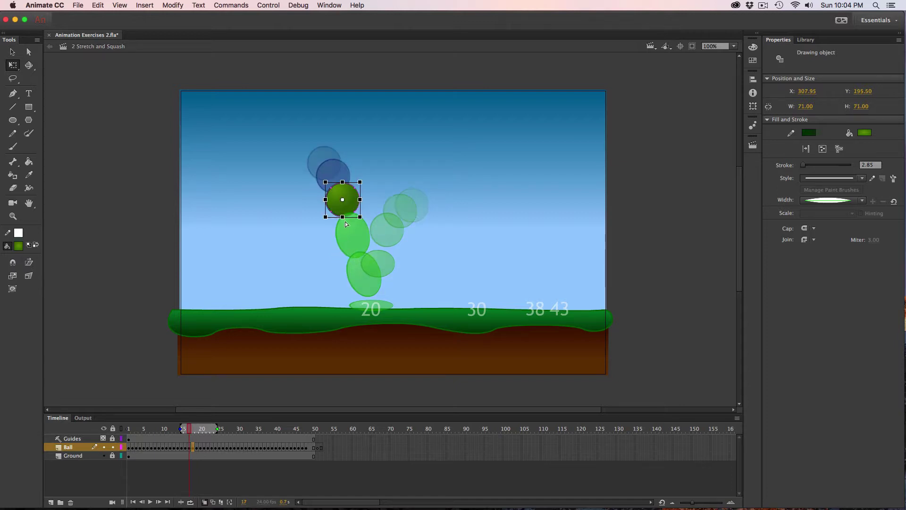
pyautogui.moveTo(343, 217); pyautogui.dragTo(346, 226)
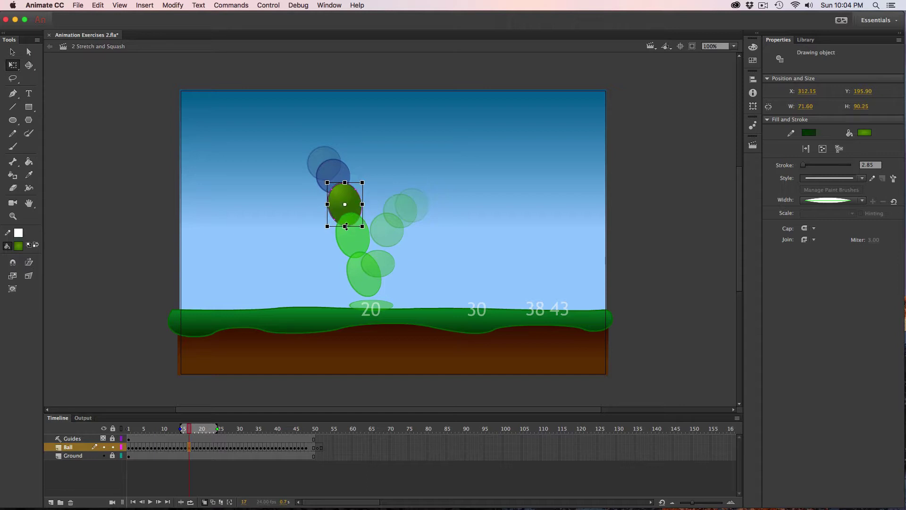
pyautogui.press(',')
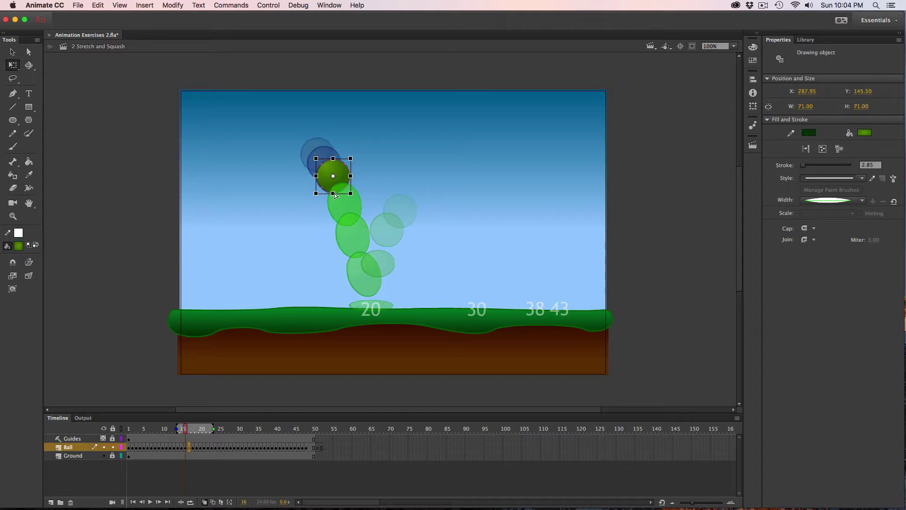
pyautogui.moveTo(332, 193)
pyautogui.mouseDown()
pyautogui.moveTo(335, 205)
pyautogui.moveTo(336, 198)
pyautogui.mouseUp()
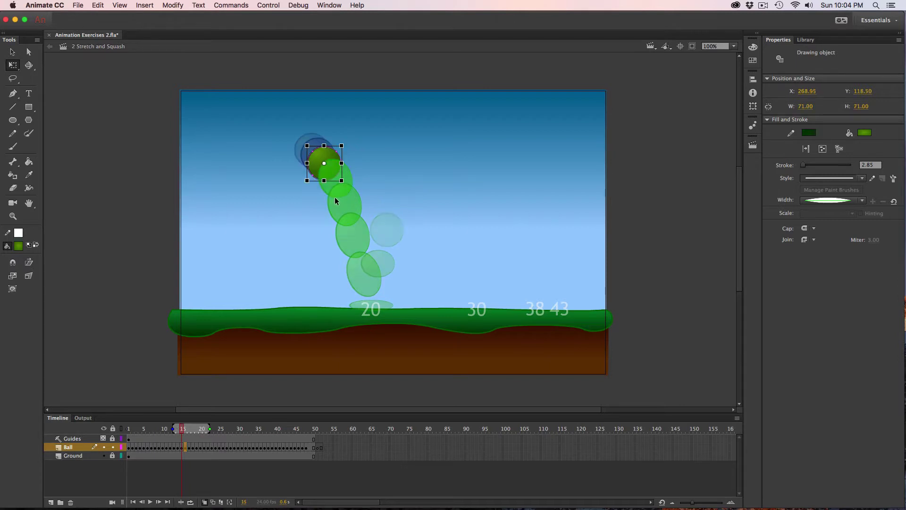
pyautogui.press(',')
pyautogui.moveTo(328, 184); pyautogui.dragTo(328, 185)
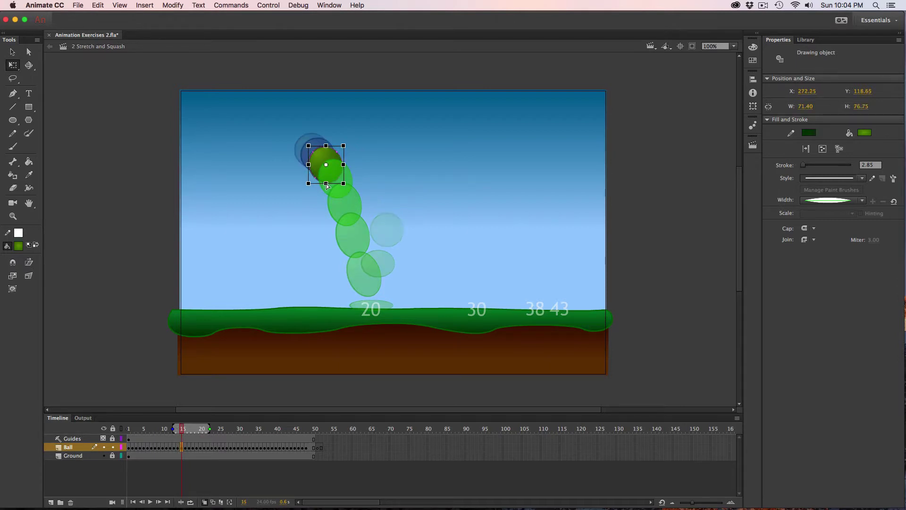
# Play the animation to check the stretch, then stop it and turn on onion skinning.
pyautogui.press('Return')
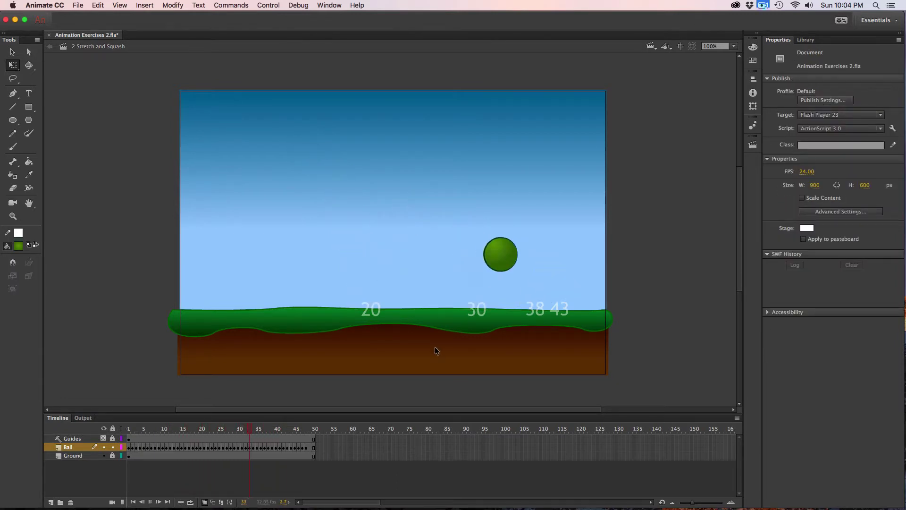
pyautogui.press('Return')
pyautogui.hotkey('alt', 'shift', 'o')
# Hide the ghosted frames and stretch the frame-29 ball downward into an oval.
pyautogui.moveTo(256, 433); pyautogui.dragTo(238, 446)
pyautogui.click(193, 455)
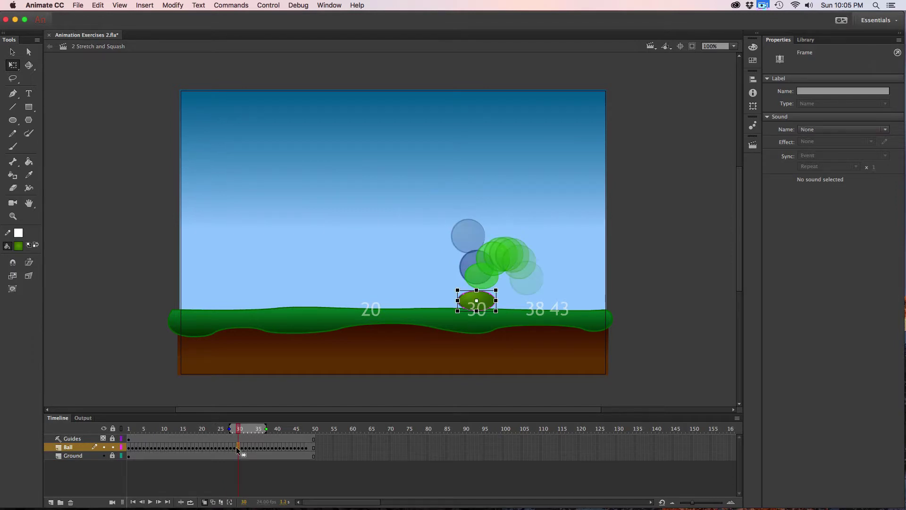
pyautogui.click(205, 502)
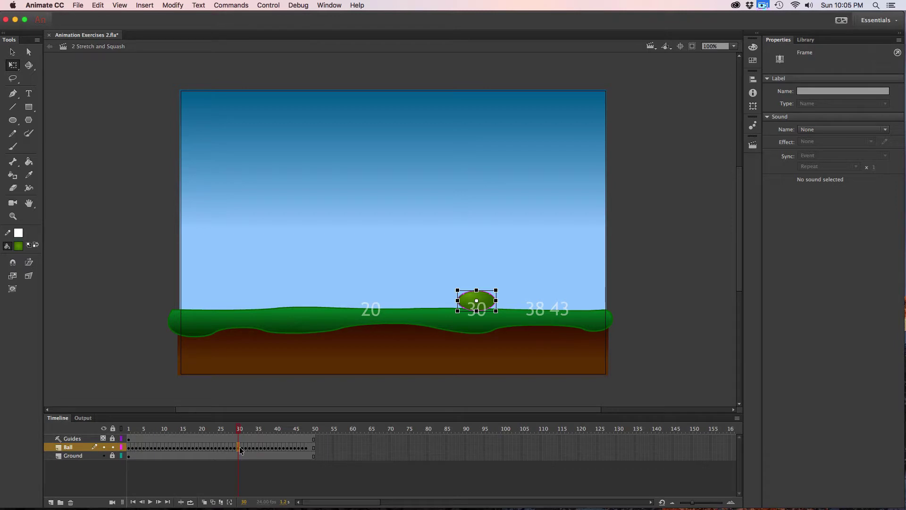
pyautogui.press(',')
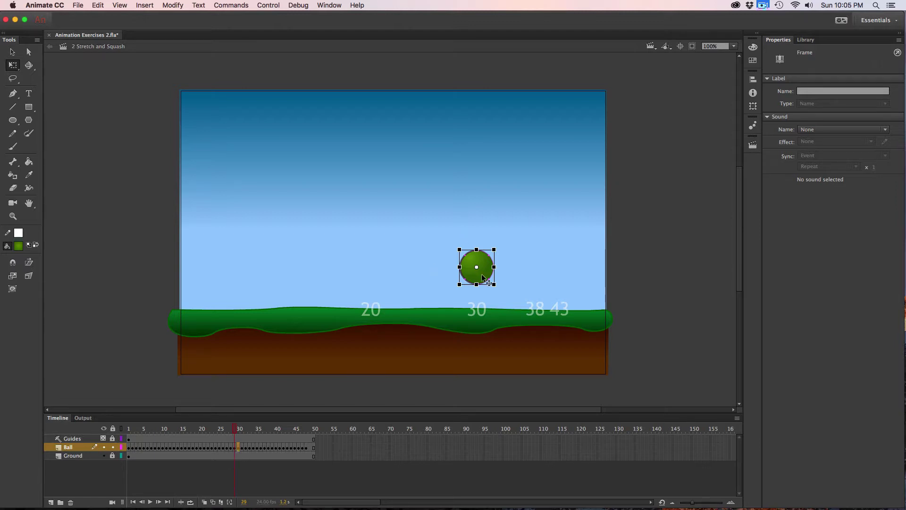
pyautogui.moveTo(476, 285); pyautogui.dragTo(479, 300)
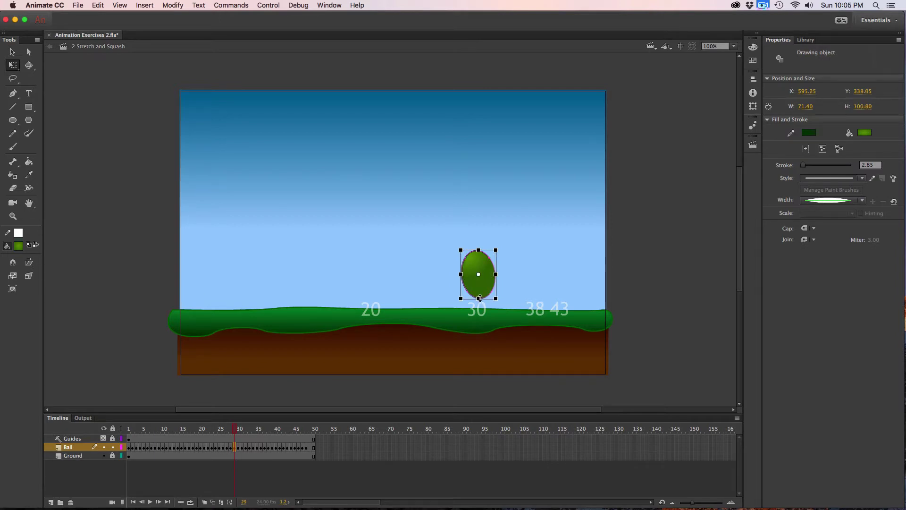
# Re-enable onion skinning with fewer frames, stretch the ball on frames 28 and 27, and play.
pyautogui.click(204, 502)
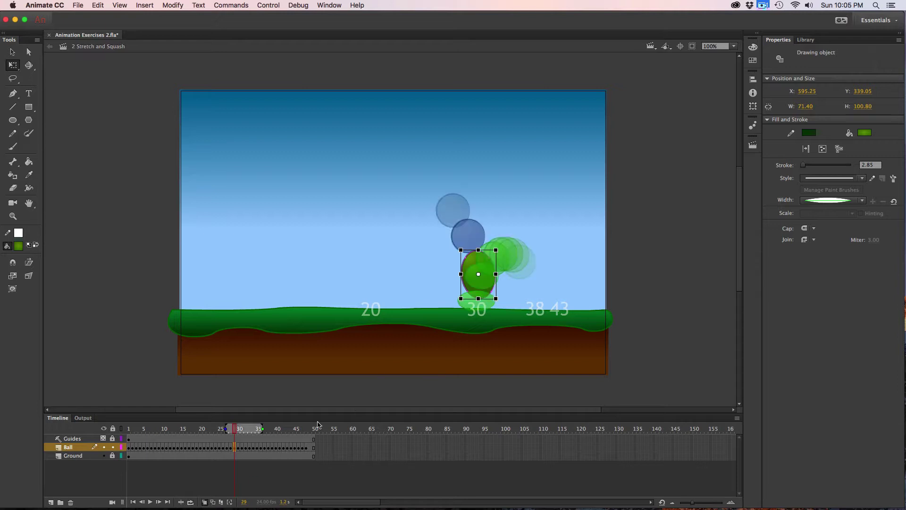
pyautogui.moveTo(262, 429); pyautogui.dragTo(241, 430)
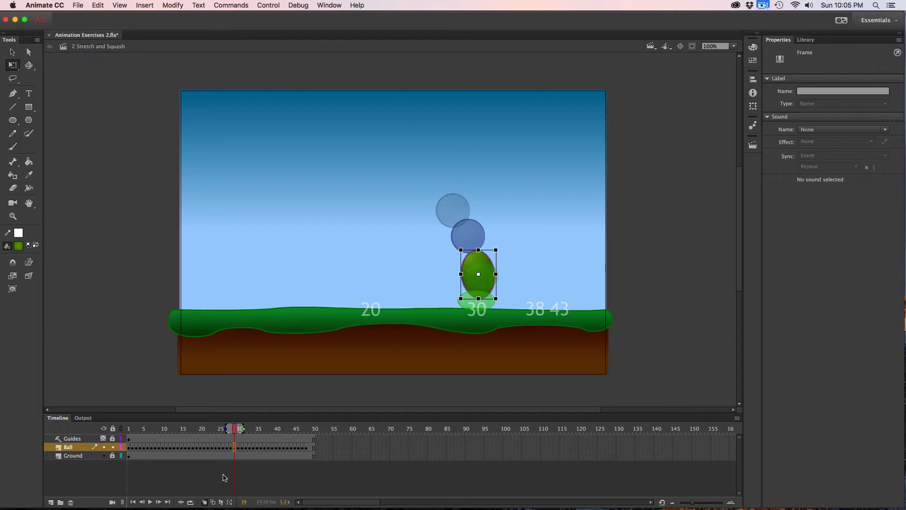
pyautogui.press(',')
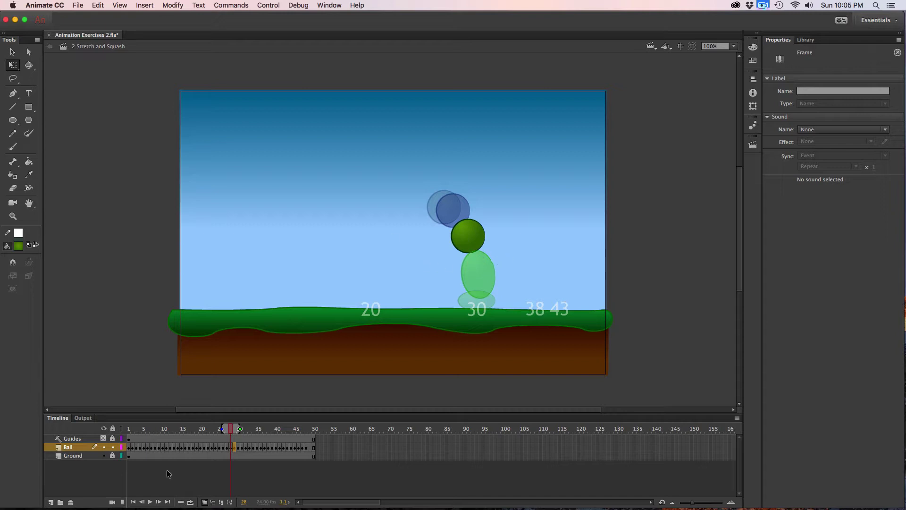
pyautogui.click(468, 234)
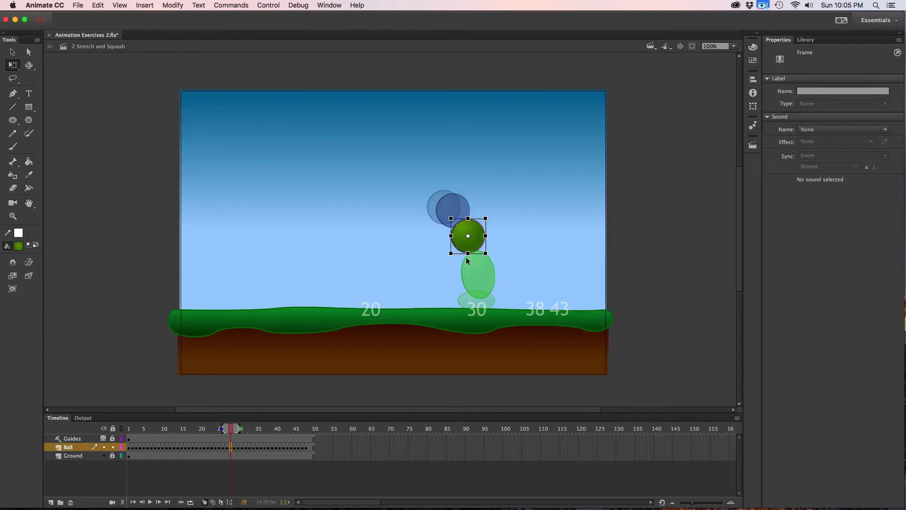
pyautogui.moveTo(468, 255); pyautogui.dragTo(470, 267)
pyautogui.press(',')
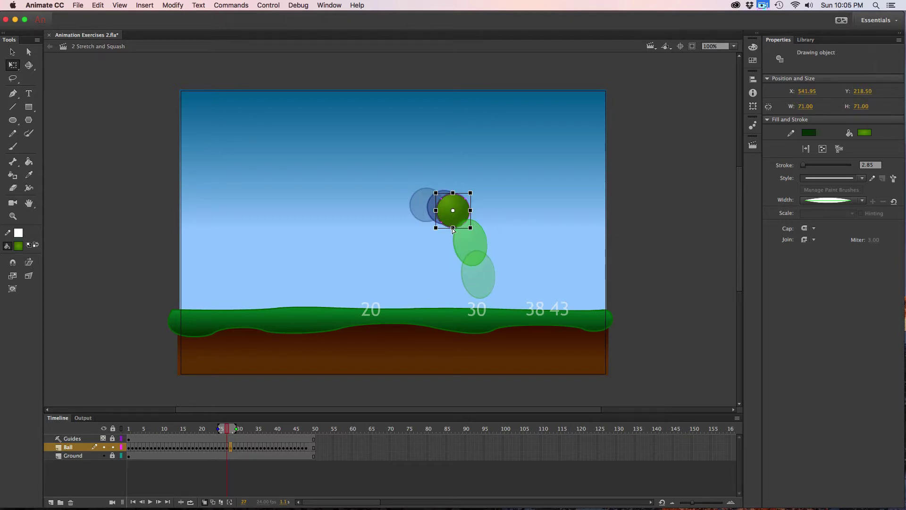
pyautogui.moveTo(455, 230); pyautogui.dragTo(462, 238)
pyautogui.press('Return')
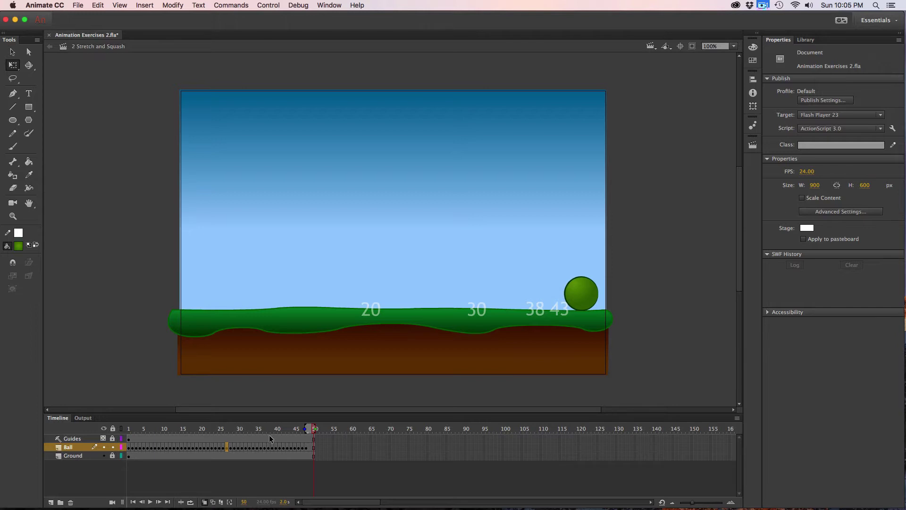
# Stretch the ball slightly taller on frames 37 and 36 before its frame-38 landing.
pyautogui.click(261, 447)
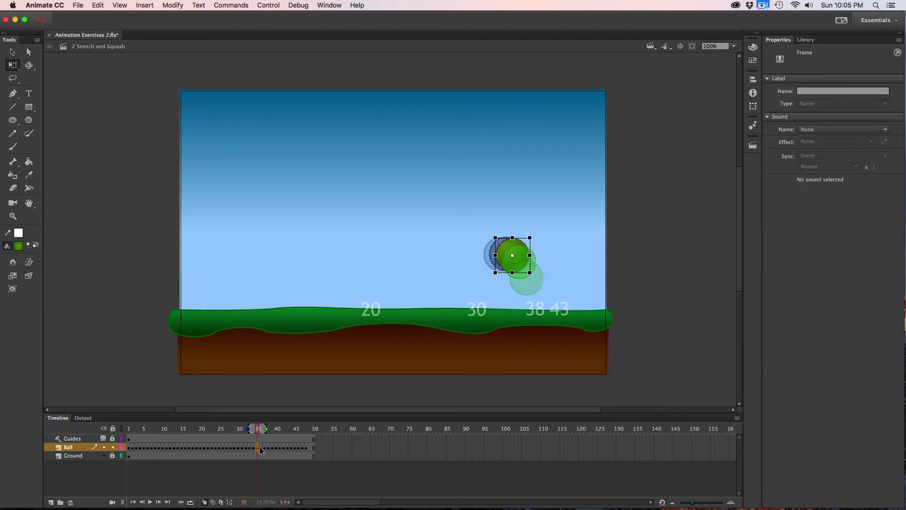
pyautogui.click(267, 448)
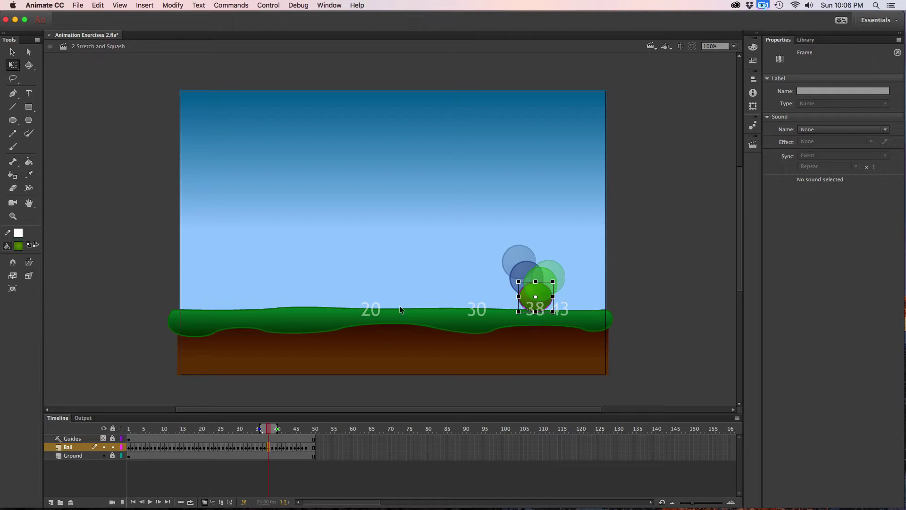
pyautogui.click(266, 447)
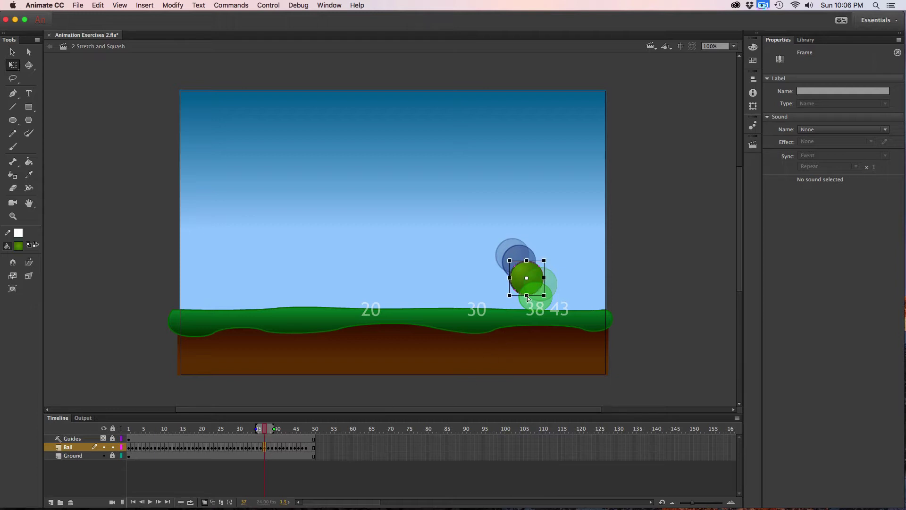
pyautogui.moveTo(528, 299); pyautogui.dragTo(530, 301)
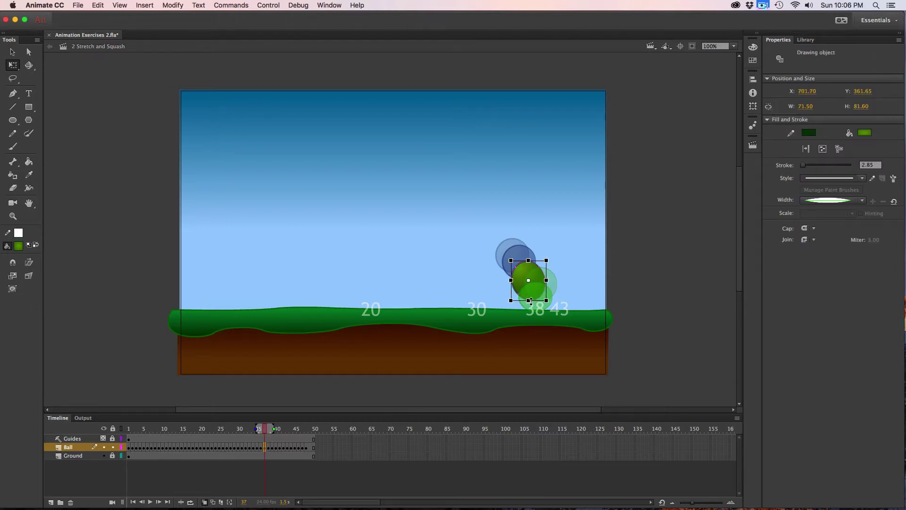
pyautogui.press(',')
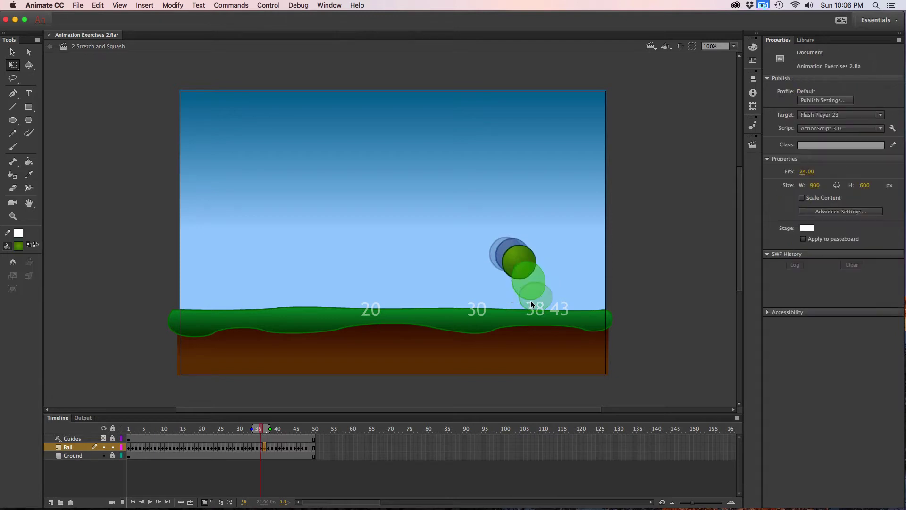
pyautogui.click(262, 448)
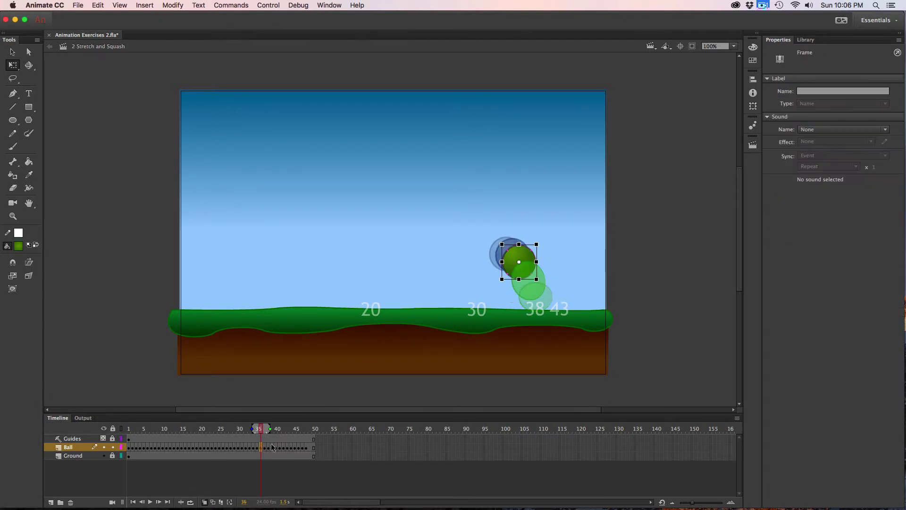
pyautogui.click(522, 283)
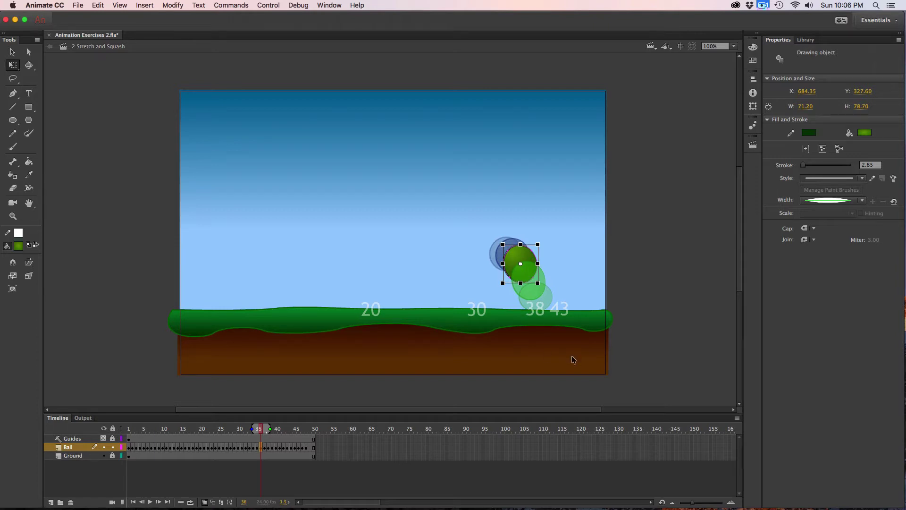
# Play back the animation, then return to frame 1.
pyautogui.press('Return')
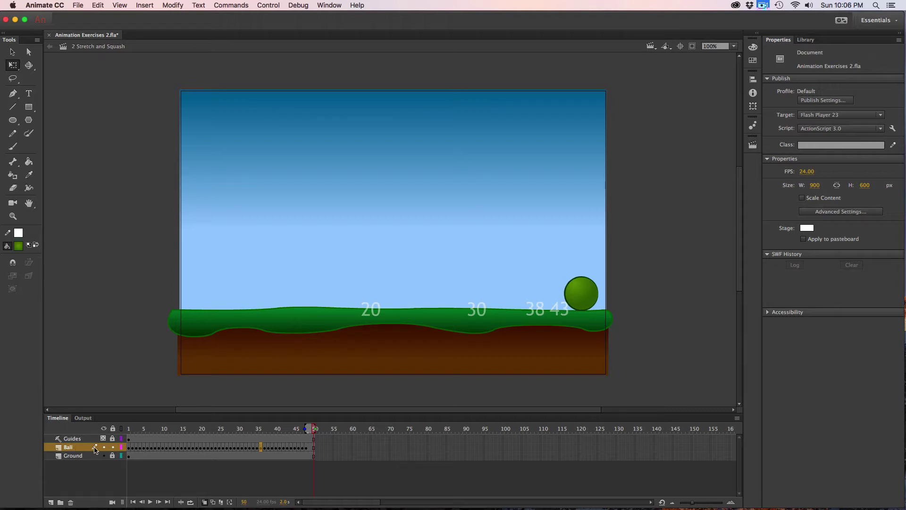
pyautogui.click(131, 447)
pyautogui.click(131, 447)
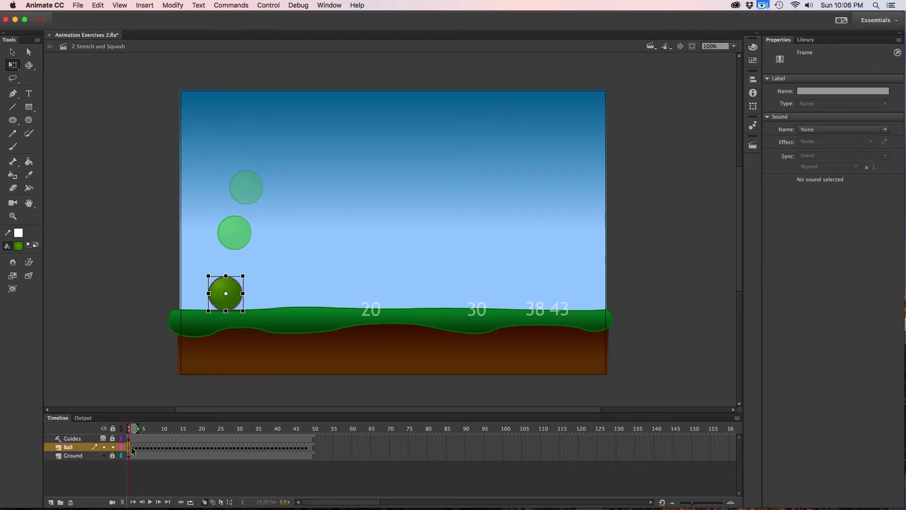
# Stretch the rising ball into taller, tilted ellipses on frames 2 and 3.
pyautogui.click(132, 447)
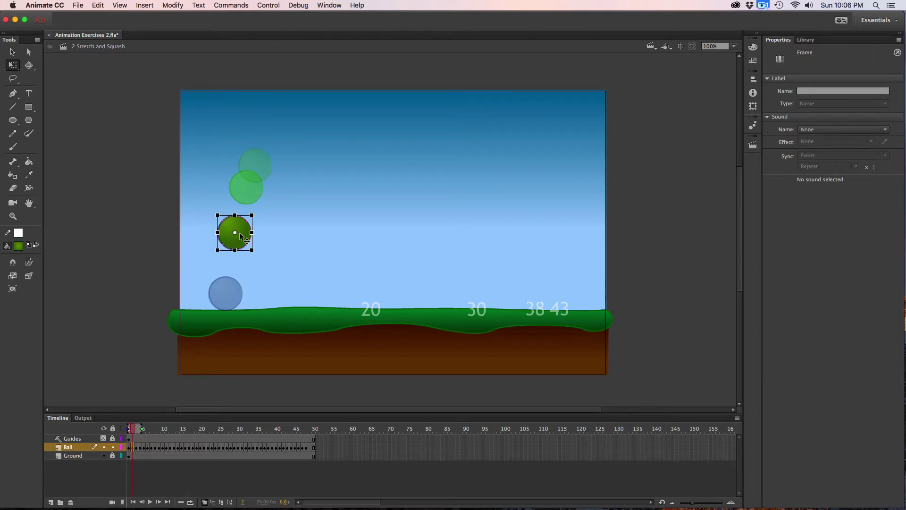
pyautogui.moveTo(234, 215); pyautogui.dragTo(242, 200)
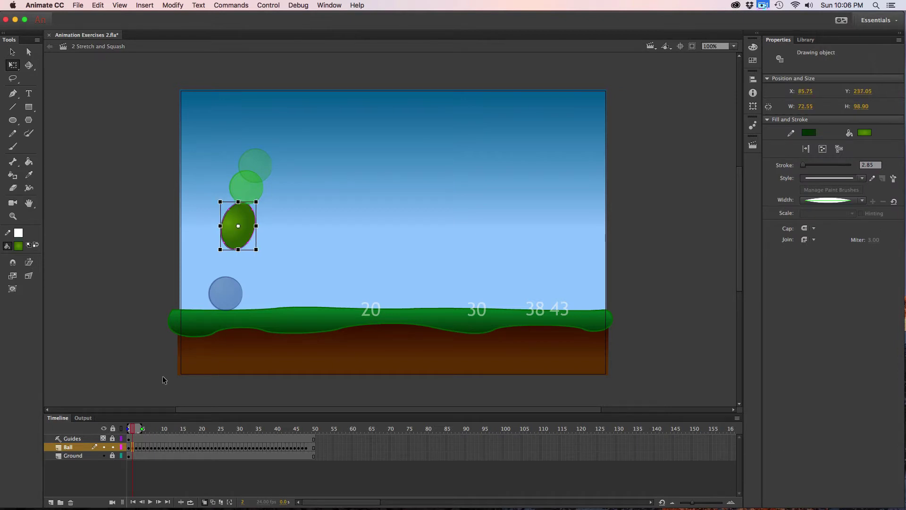
pyautogui.press('.')
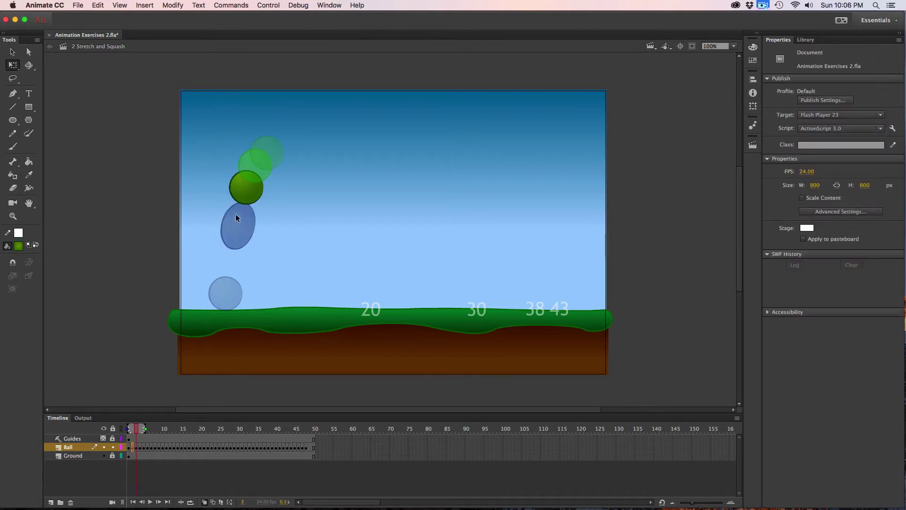
pyautogui.click(137, 447)
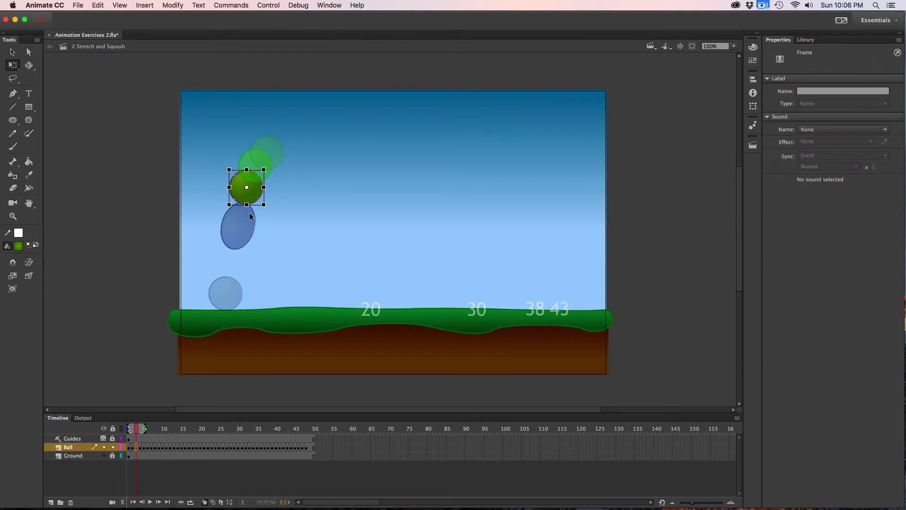
pyautogui.moveTo(250, 173); pyautogui.dragTo(249, 163)
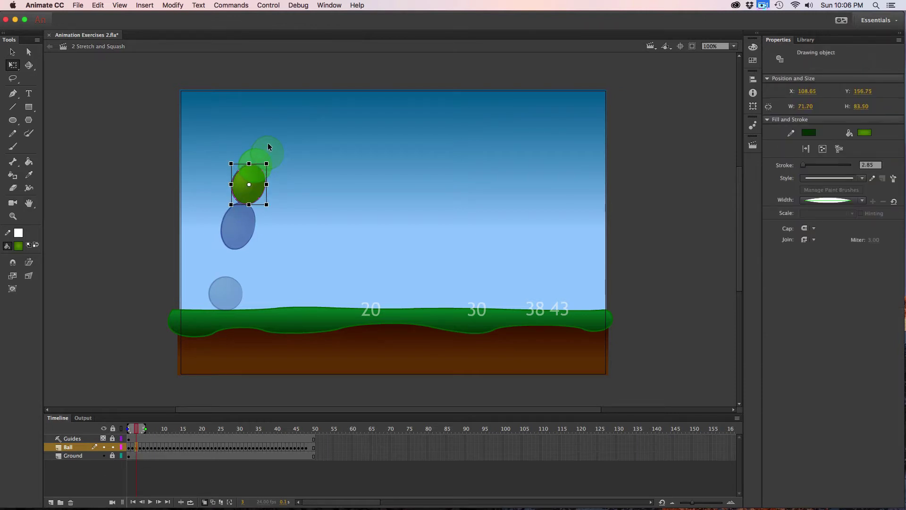
# Stretch and tilt the frame-4 ball to 73.00 by 81.60, then play the bounce.
pyautogui.click(140, 448)
pyautogui.click(140, 447)
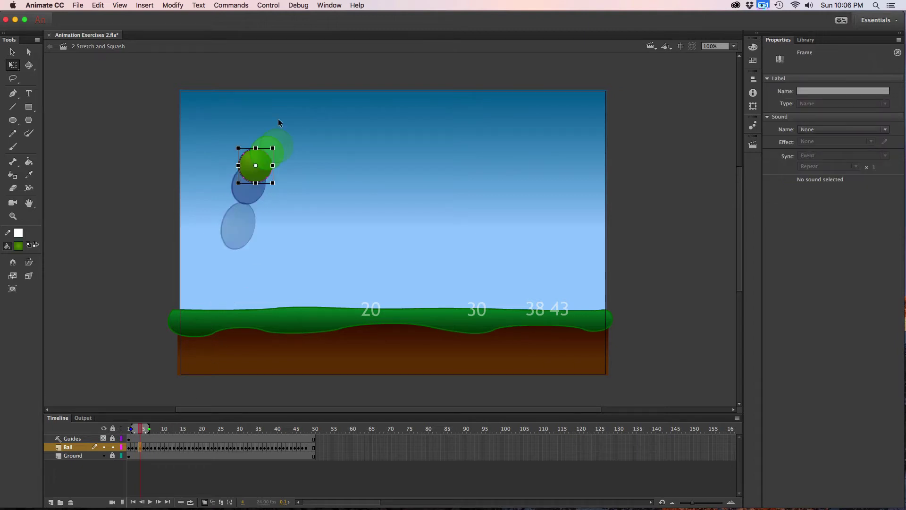
pyautogui.click(264, 146)
pyautogui.moveTo(265, 147); pyautogui.dragTo(247, 145)
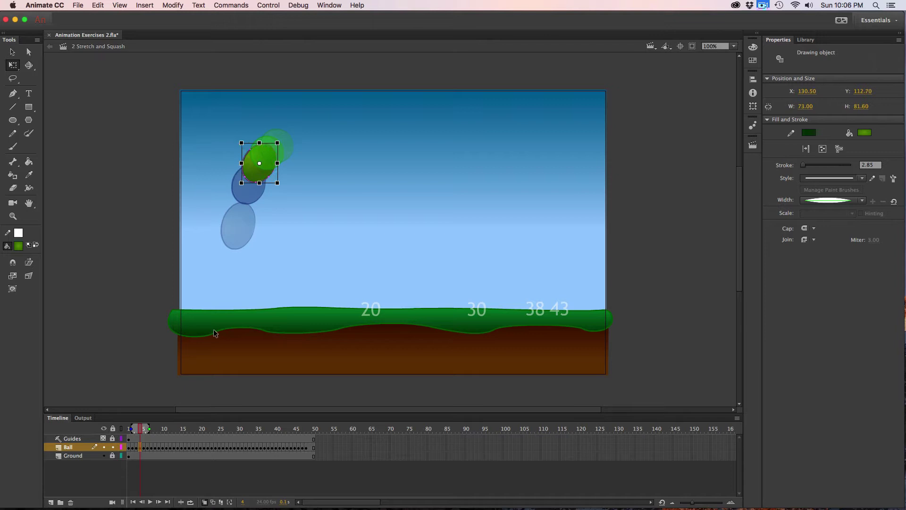
pyautogui.click(143, 447)
pyautogui.click(273, 138)
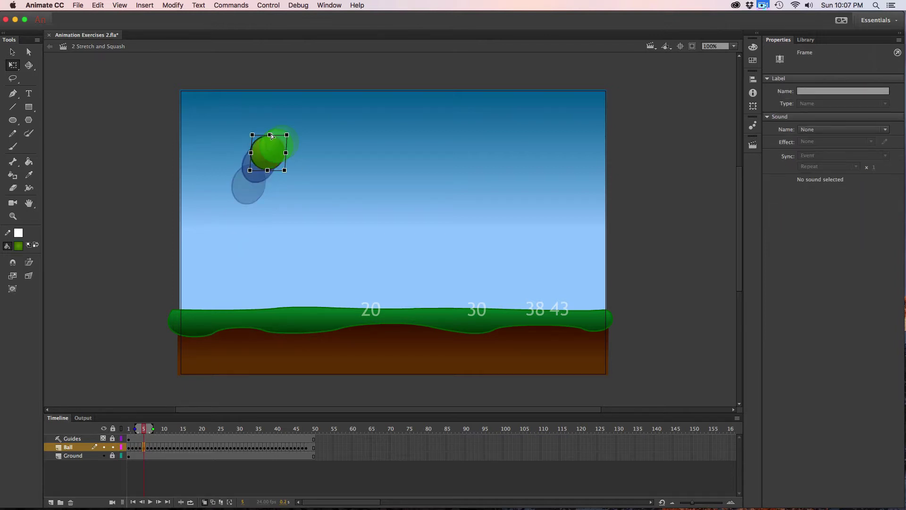
pyautogui.click(205, 405)
pyautogui.press('Return')
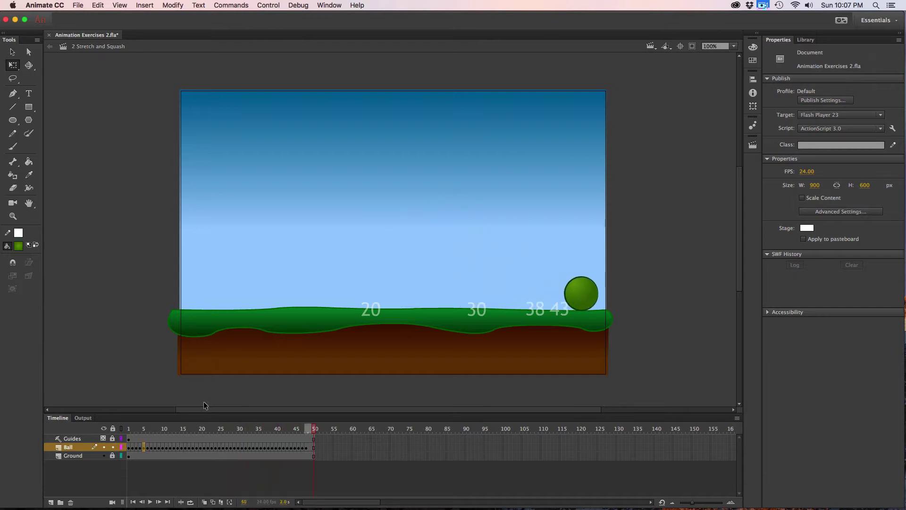
# Stop playback and stretch the rebounding ball taller on frames 21, 22 and 23.
pyautogui.press('Return')
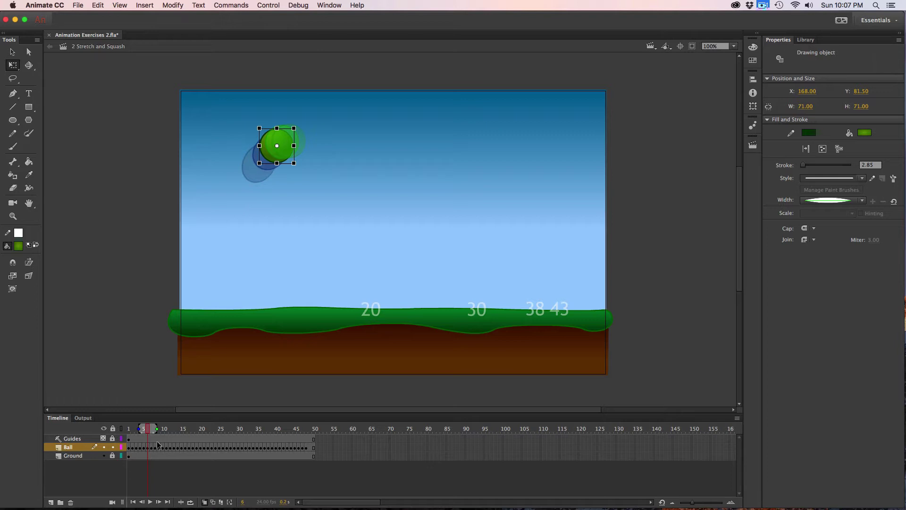
pyautogui.click(198, 439)
pyautogui.click(196, 448)
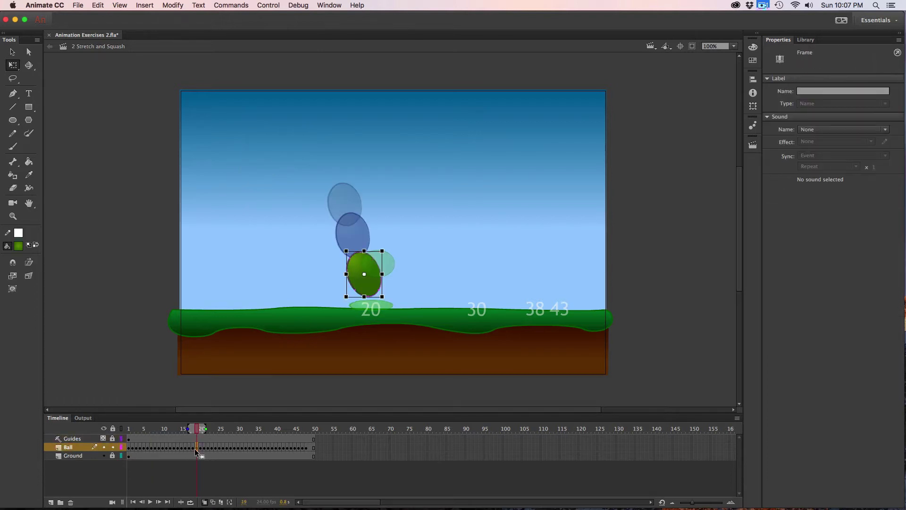
pyautogui.click(200, 447)
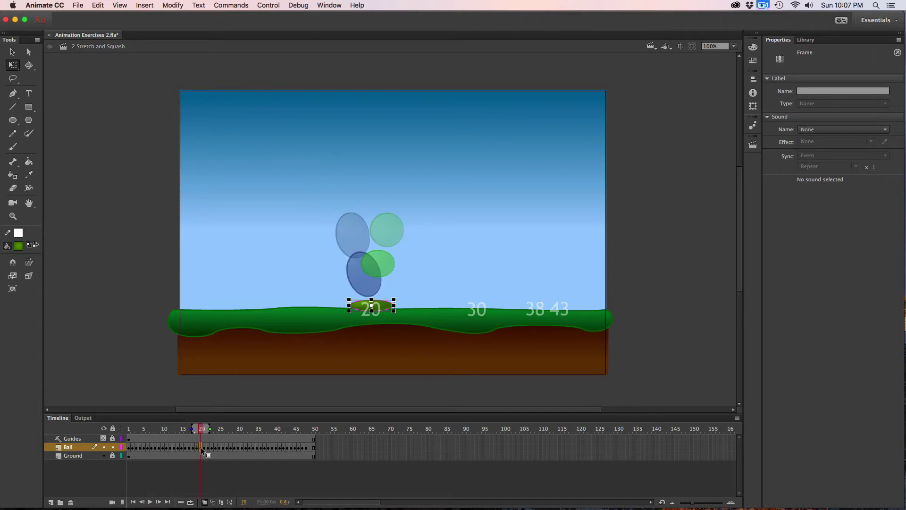
pyautogui.click(203, 446)
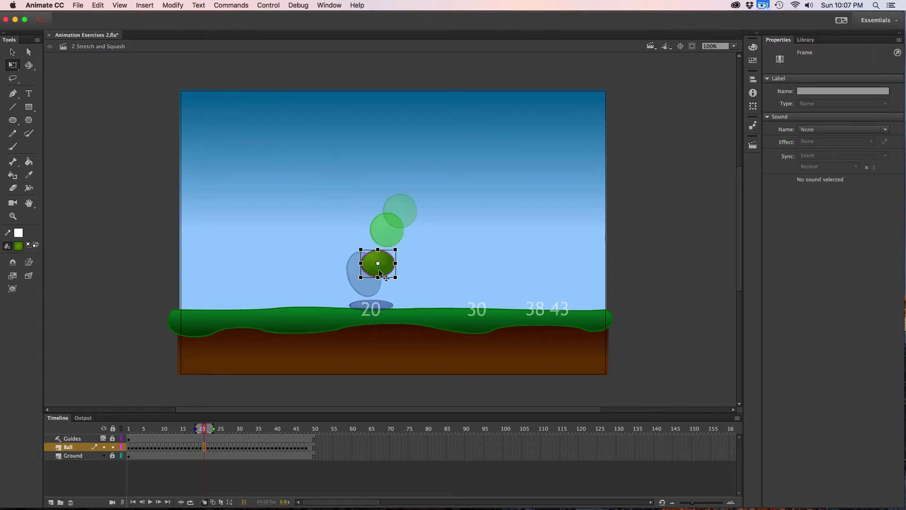
pyautogui.moveTo(378, 249); pyautogui.dragTo(382, 239)
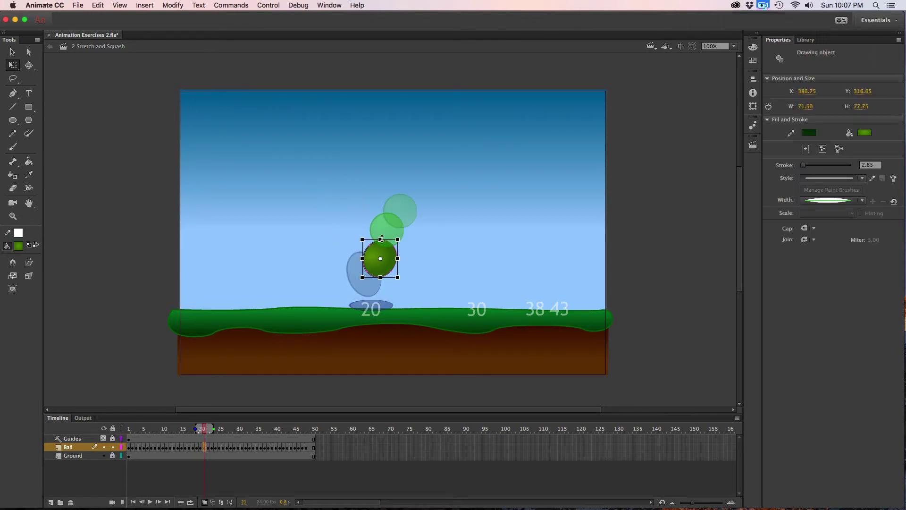
pyautogui.click(208, 446)
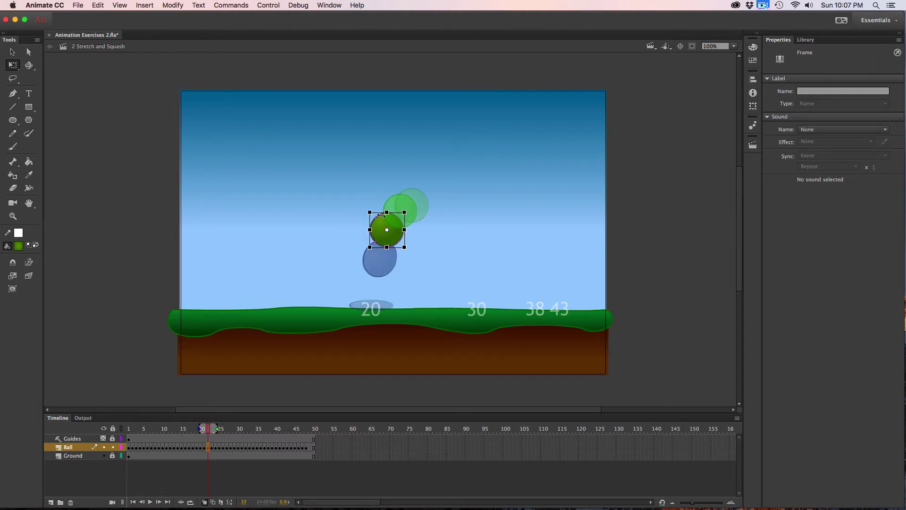
pyautogui.moveTo(389, 215); pyautogui.dragTo(390, 208)
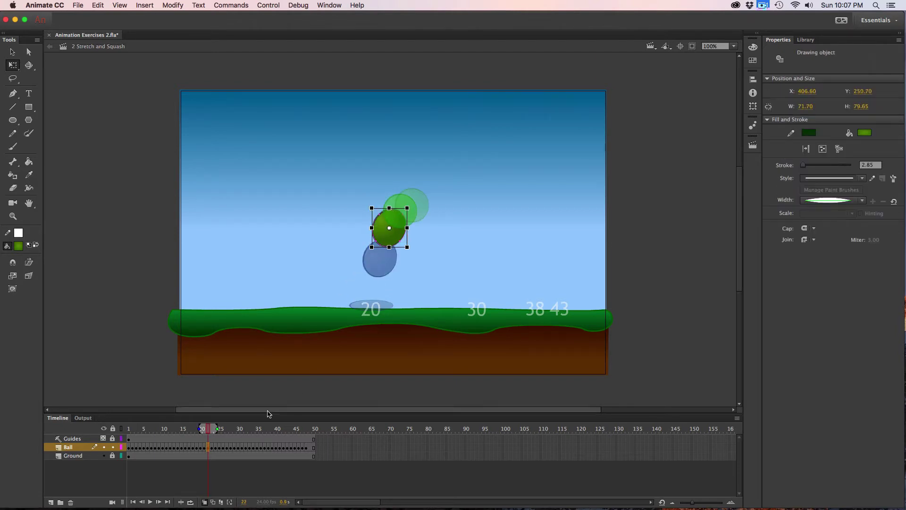
pyautogui.click(212, 446)
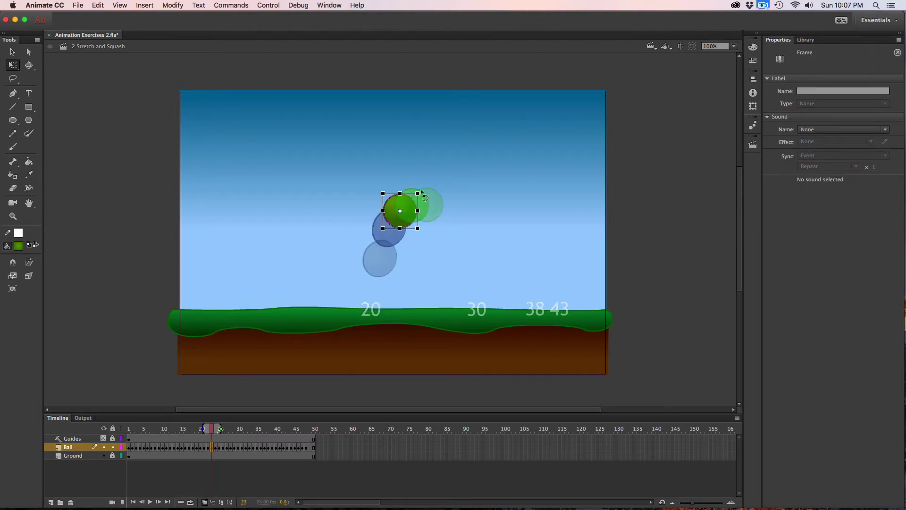
pyautogui.moveTo(404, 194); pyautogui.dragTo(406, 192)
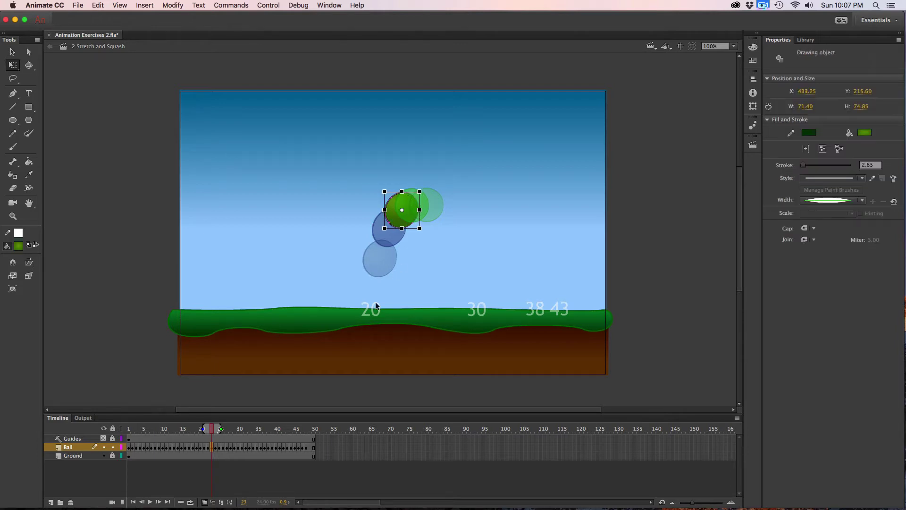
# Stretch the squashed ball taller on frame 31 after the second landing.
pyautogui.click(249, 447)
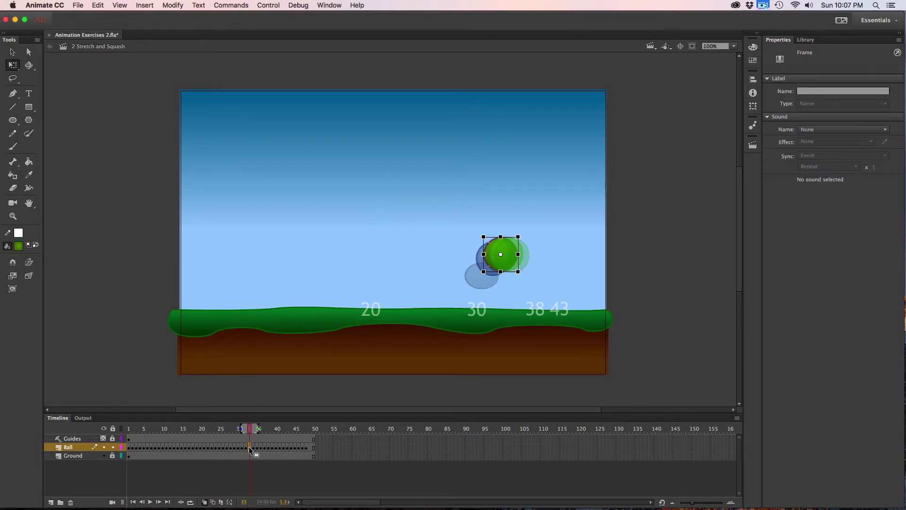
pyautogui.click(246, 448)
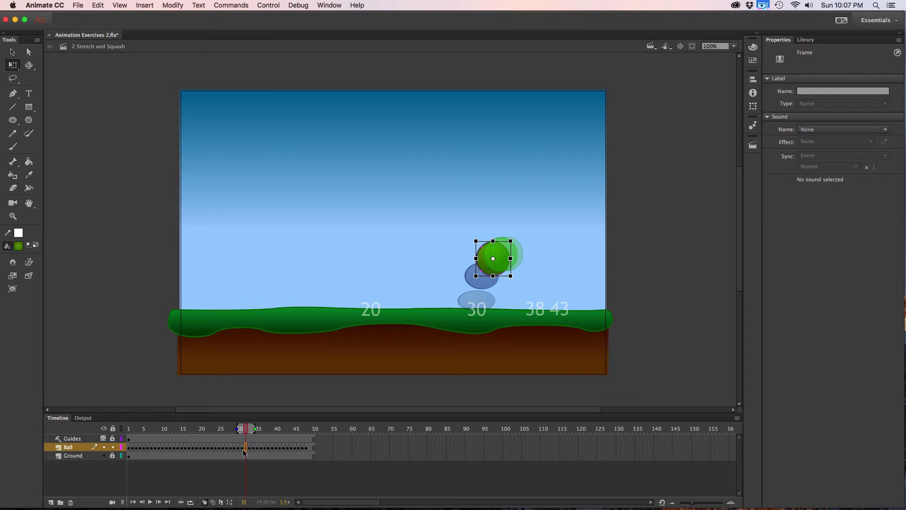
pyautogui.click(243, 447)
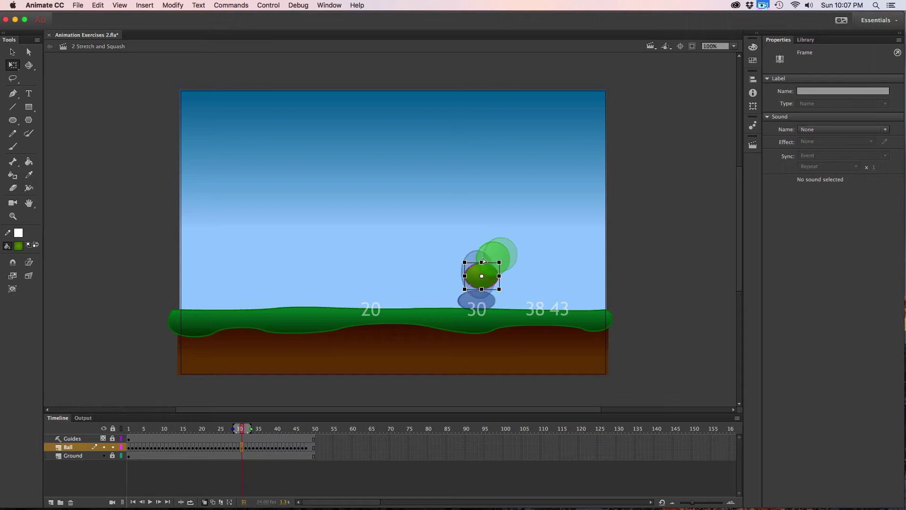
pyautogui.moveTo(484, 261); pyautogui.dragTo(482, 257)
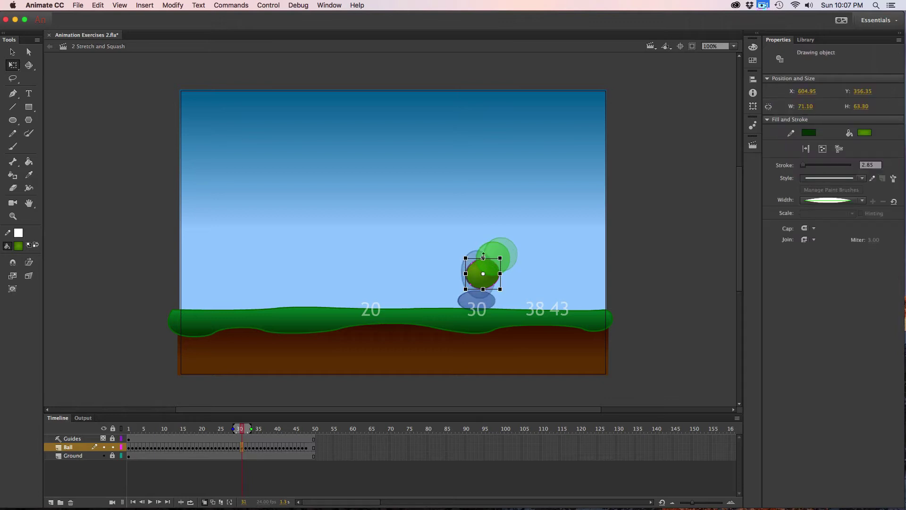
pyautogui.click(247, 447)
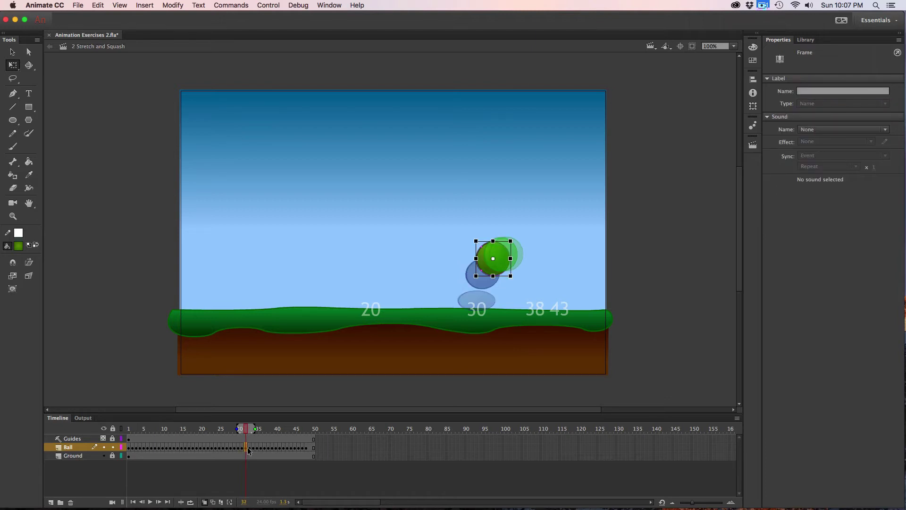
# Play the animation with Loop turned on so the bounce repeats over frames 1–49.
pyautogui.press('Return')
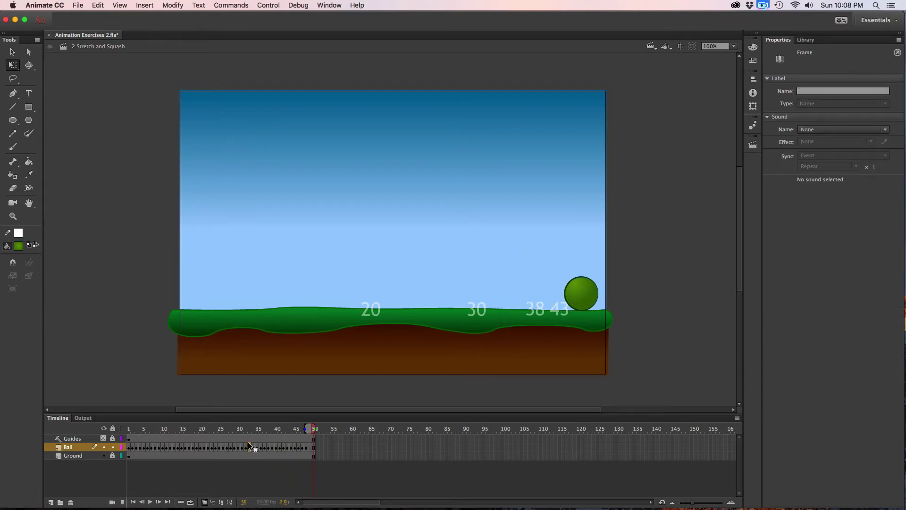
pyautogui.click(191, 502)
pyautogui.press('Return')
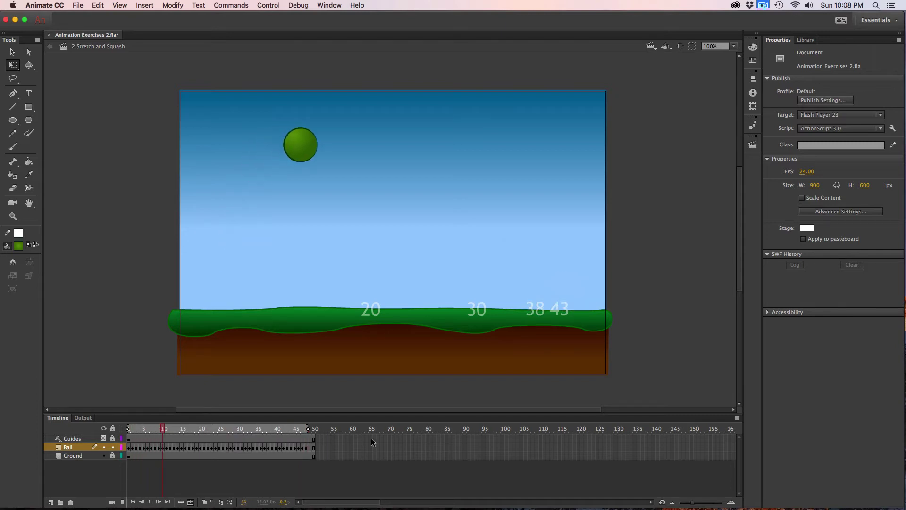
# Stop playback and switch to the 3 Different Weight scene.
pyautogui.press('Return')
pyautogui.click(752, 145)
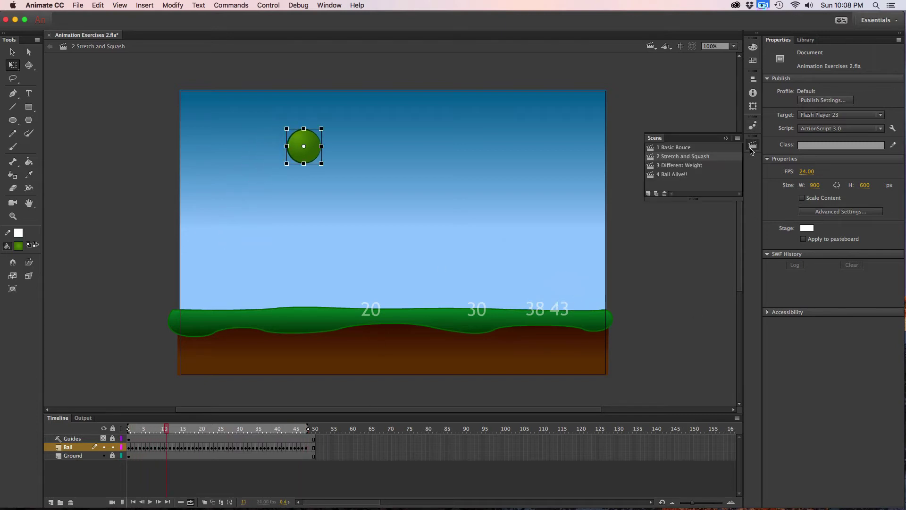
pyautogui.click(680, 166)
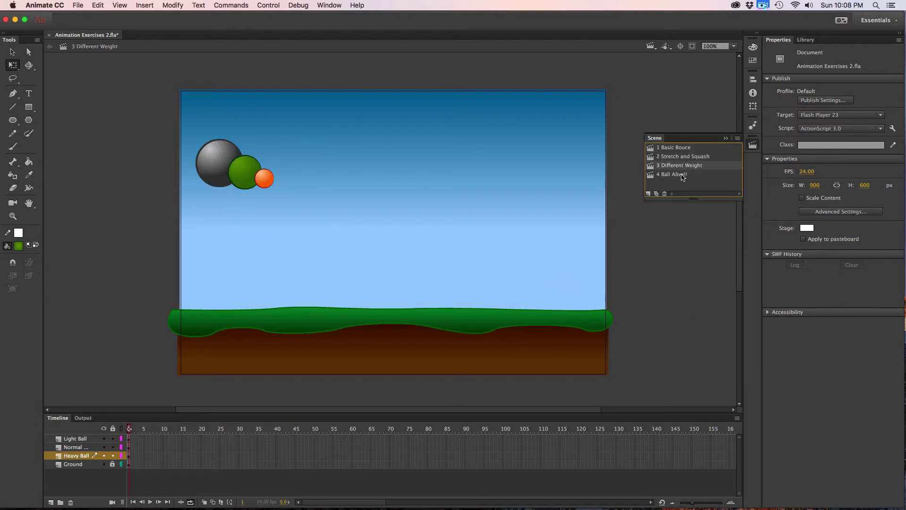
# Toggle the Light, Normal and Heavy Ball layers' visibility to check each ball.
pyautogui.click(103, 439)
pyautogui.click(104, 438)
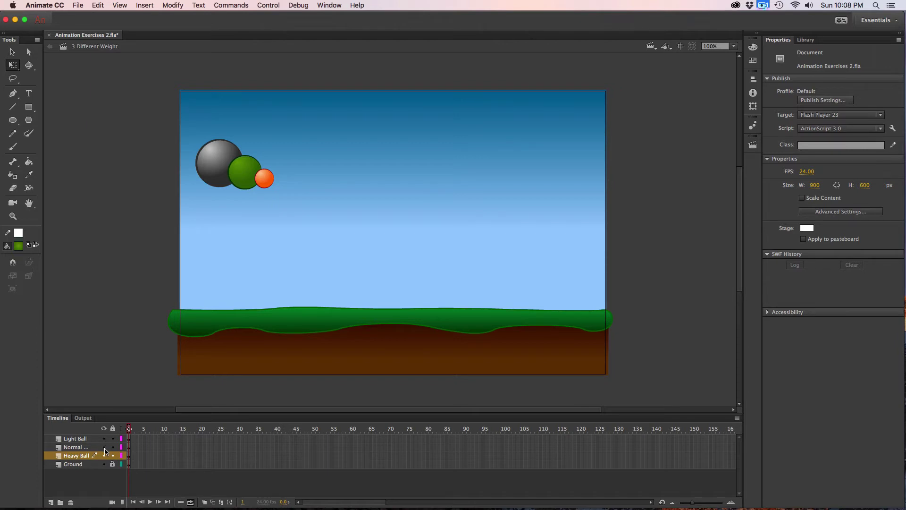
pyautogui.click(103, 447)
pyautogui.click(104, 447)
pyautogui.click(104, 456)
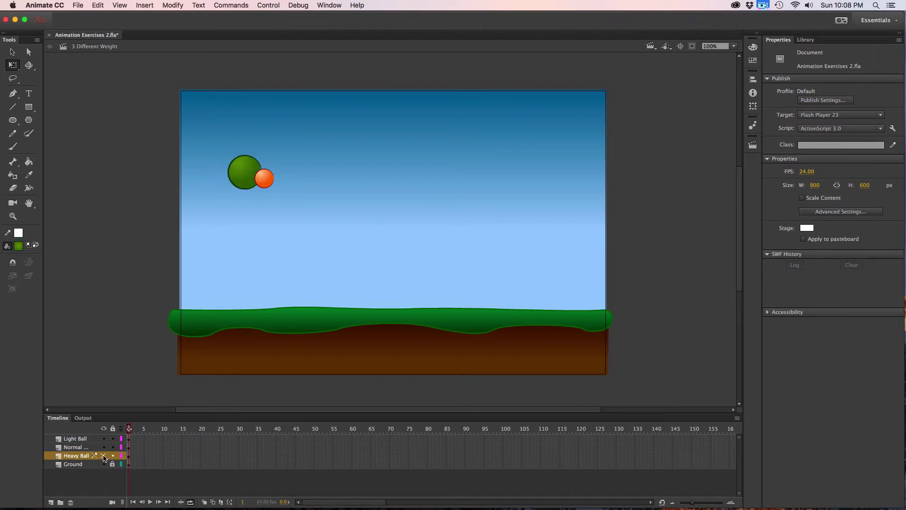
pyautogui.click(104, 455)
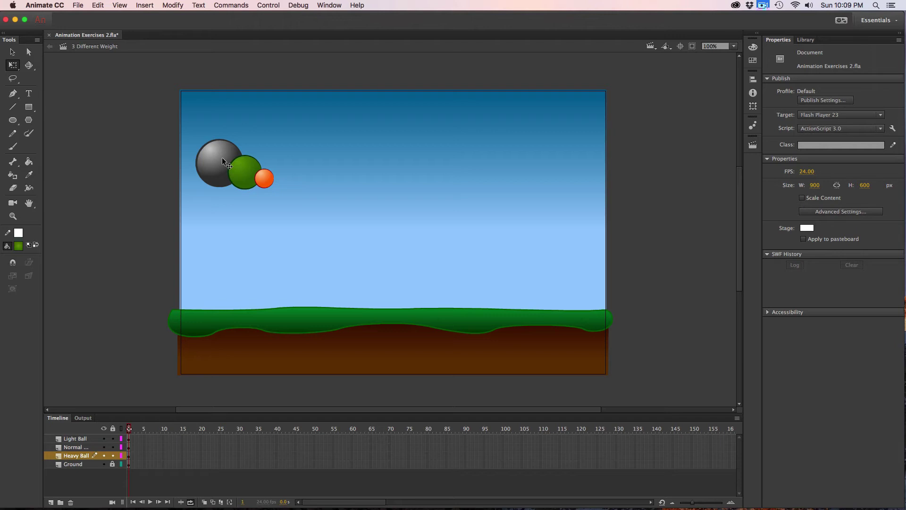
# Extend all layers to frame 50 with F5.
pyautogui.moveTo(312, 439); pyautogui.dragTo(313, 466)
pyautogui.press('F5')
pyautogui.click(230, 455)
pyautogui.click(762, 6)
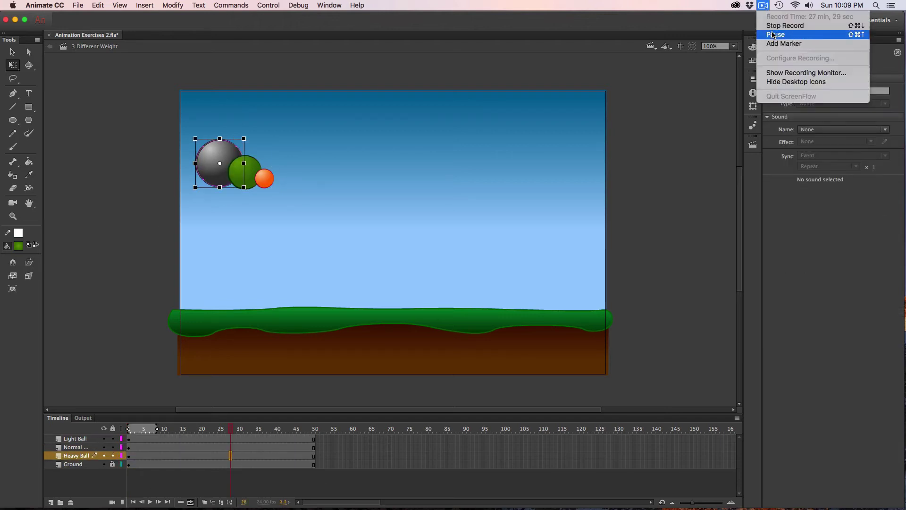
pyautogui.click(773, 34)
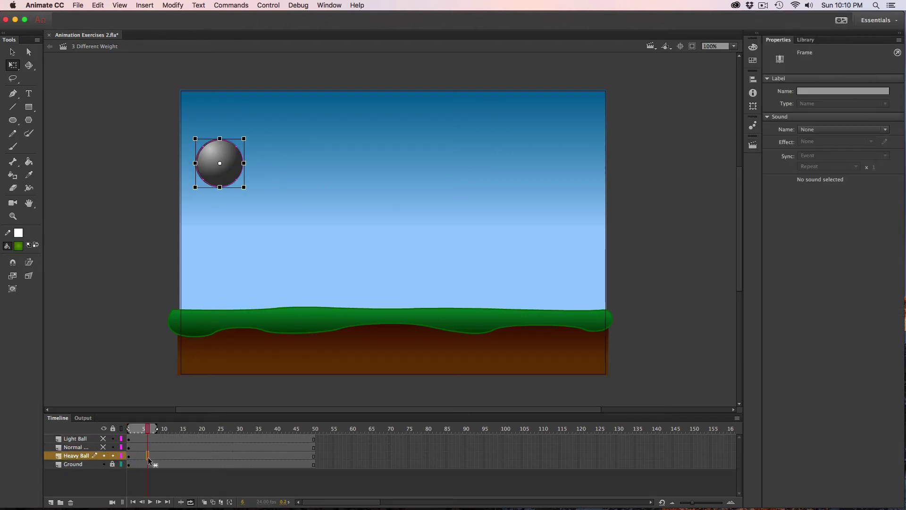
# Move the grey heavy ball down to the ground at frame 10 and add keyframes.
pyautogui.click(163, 455)
pyautogui.moveTo(227, 174); pyautogui.dragTo(297, 289)
pyautogui.click(188, 455)
pyautogui.press('F6')
pyautogui.press('.')
pyautogui.press('.')
pyautogui.press('.')
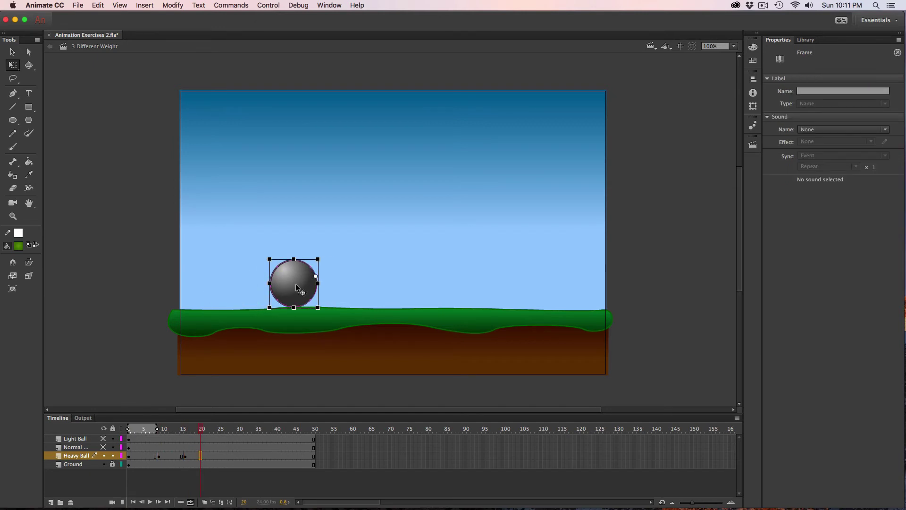
# Scrub through the heavy ball's motion and nudge it down and right at frame 2.
pyautogui.moveTo(200, 429); pyautogui.dragTo(171, 461)
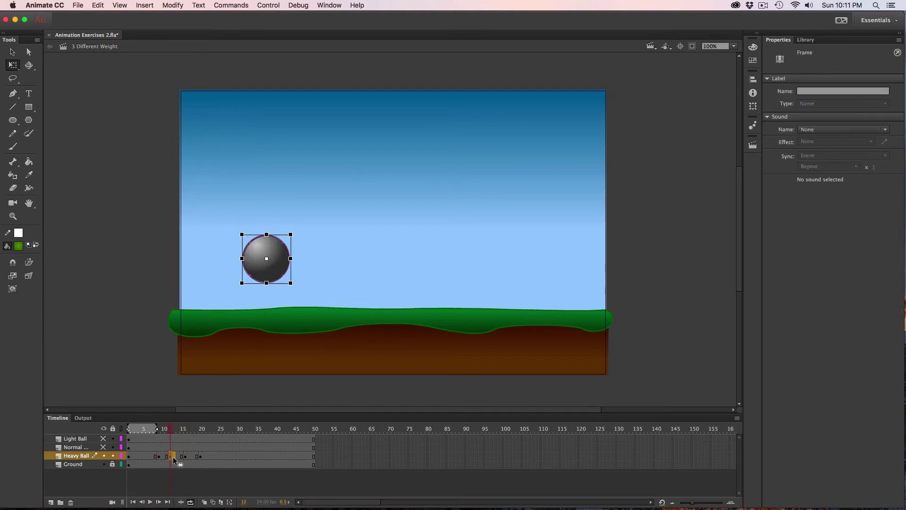
pyautogui.moveTo(192, 428); pyautogui.dragTo(133, 428)
pyautogui.click(219, 162)
pyautogui.moveTo(228, 164)
pyautogui.mouseDown()
pyautogui.moveTo(232, 261)
pyautogui.moveTo(265, 239)
pyautogui.moveTo(277, 268)
pyautogui.moveTo(364, 289)
pyautogui.mouseUp()
pyautogui.press('F6')
pyautogui.press('F6')
pyautogui.press('F6')
pyautogui.press('F6')
pyautogui.press('F6')
pyautogui.press('F6')
pyautogui.press('F6')
pyautogui.press('F6')
pyautogui.press('F6')
pyautogui.press('F6')
# Play the heavy ball's hop, turn off onion skinning, and loop playback over frames 1–25.
pyautogui.press('Return')
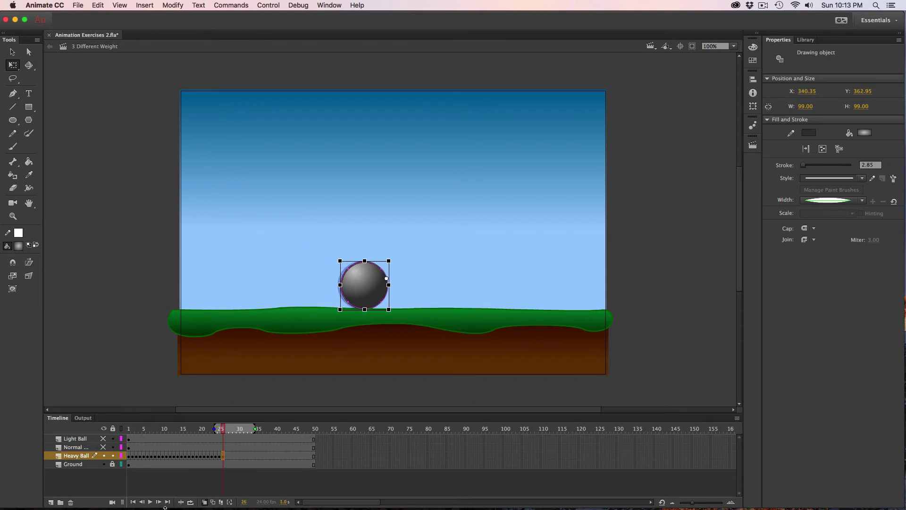
pyautogui.click(127, 454)
pyautogui.press('Return')
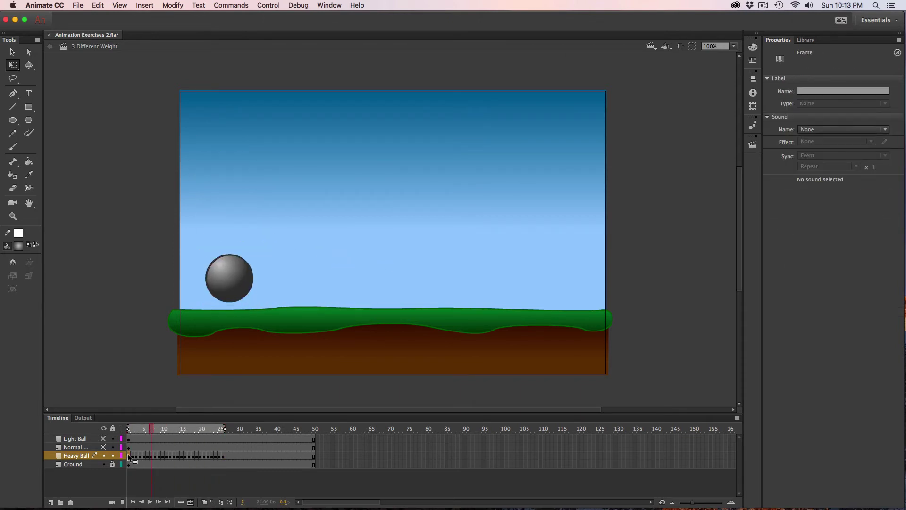
pyautogui.click(152, 456)
pyautogui.press('Return')
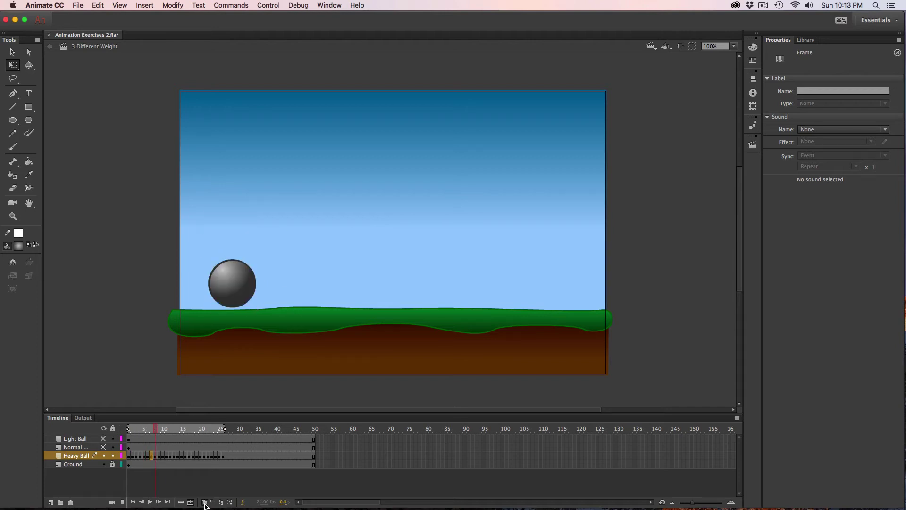
pyautogui.press('Return')
pyautogui.hotkey('alt', 'shift', 'o')
pyautogui.click(154, 456)
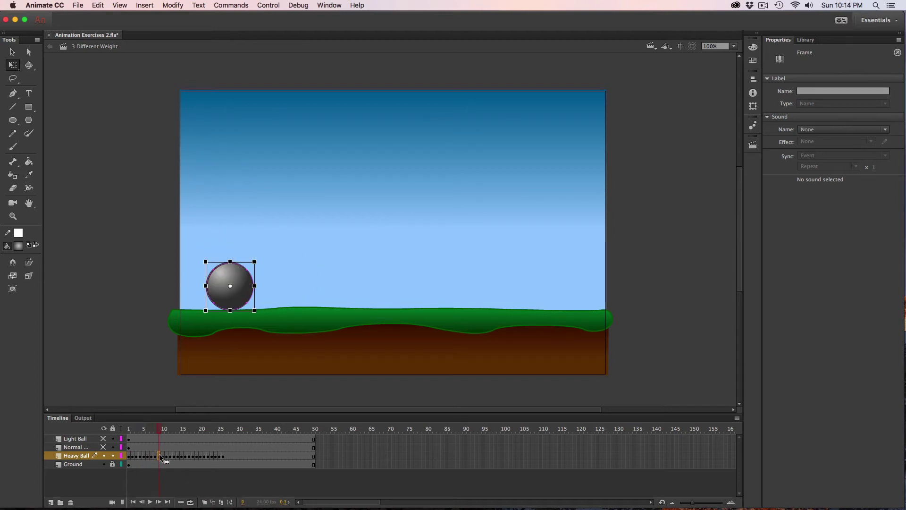
pyautogui.press('Return')
pyautogui.click(191, 502)
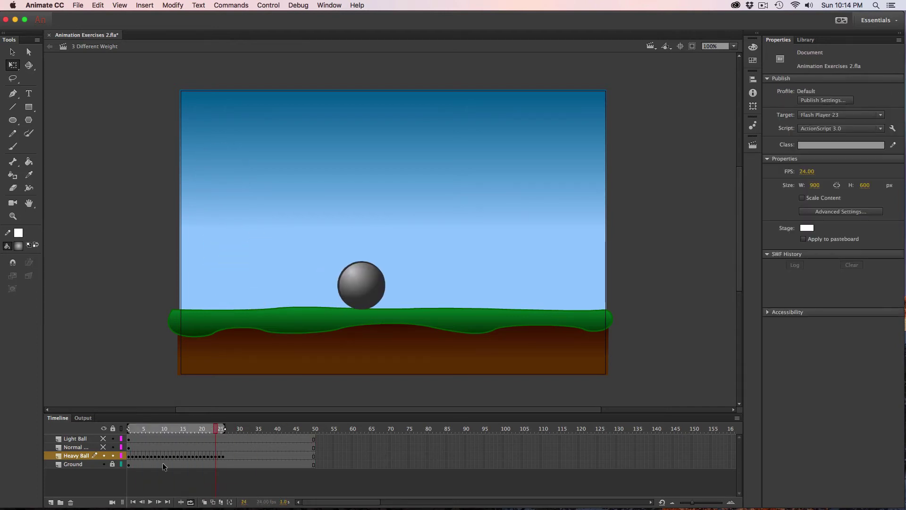
pyautogui.click(103, 447)
pyautogui.click(74, 447)
# Add green ball keyframes through frame 20, moving the ball down to the ground.
pyautogui.click(144, 429)
pyautogui.click(154, 446)
pyautogui.press('F6')
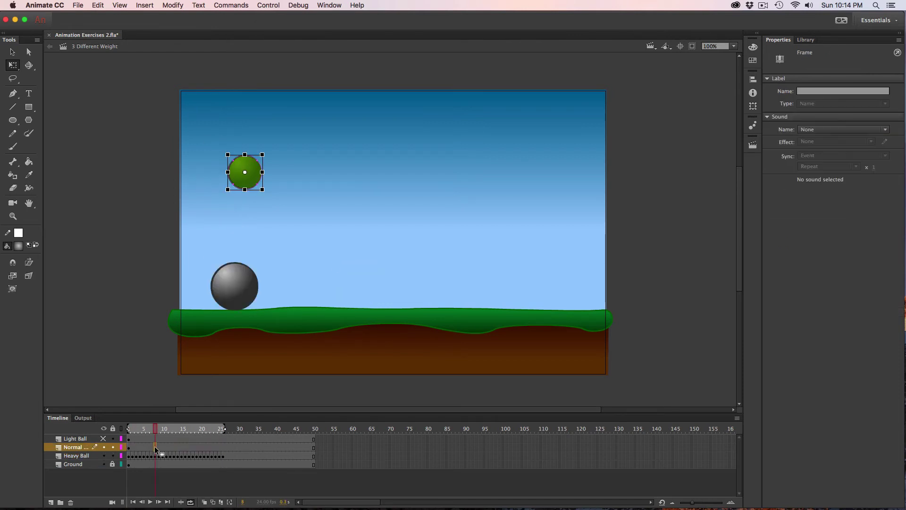
pyautogui.moveTo(255, 177); pyautogui.dragTo(363, 295)
pyautogui.click(181, 447)
pyautogui.press('F6')
pyautogui.click(200, 447)
pyautogui.press('F6')
# Place the green ball on the ground at frame 15 and raise it at frame 11.
pyautogui.click(181, 447)
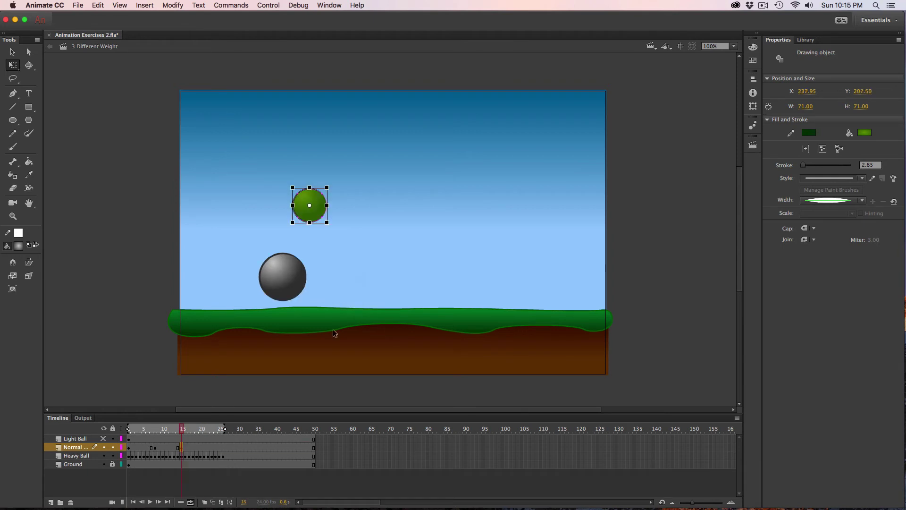
pyautogui.moveTo(324, 206); pyautogui.dragTo(457, 290)
pyautogui.click(201, 447)
pyautogui.moveTo(200, 430); pyautogui.dragTo(157, 432)
pyautogui.click(166, 447)
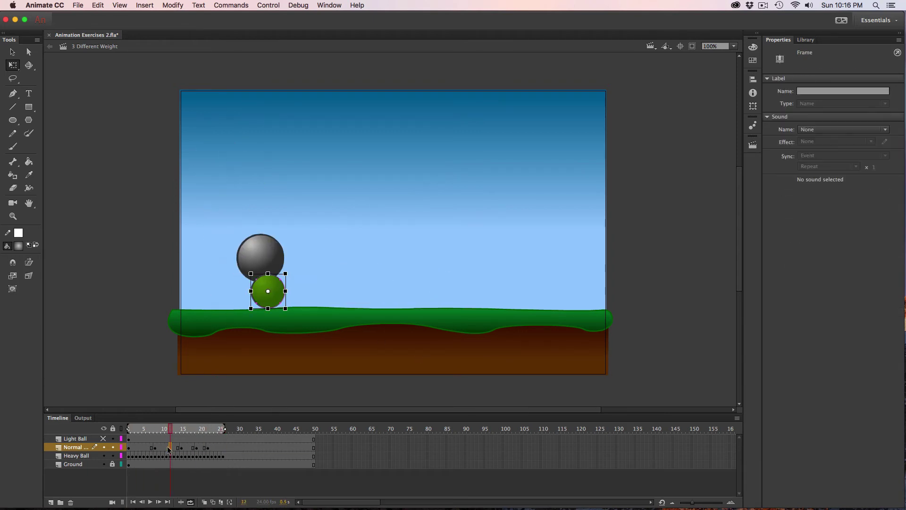
pyautogui.press('F6')
pyautogui.moveTo(268, 291); pyautogui.dragTo(314, 223)
# With onion skinning on, lift the green ball at frame 17 and lower it at frame 5.
pyautogui.click(205, 501)
pyautogui.click(189, 447)
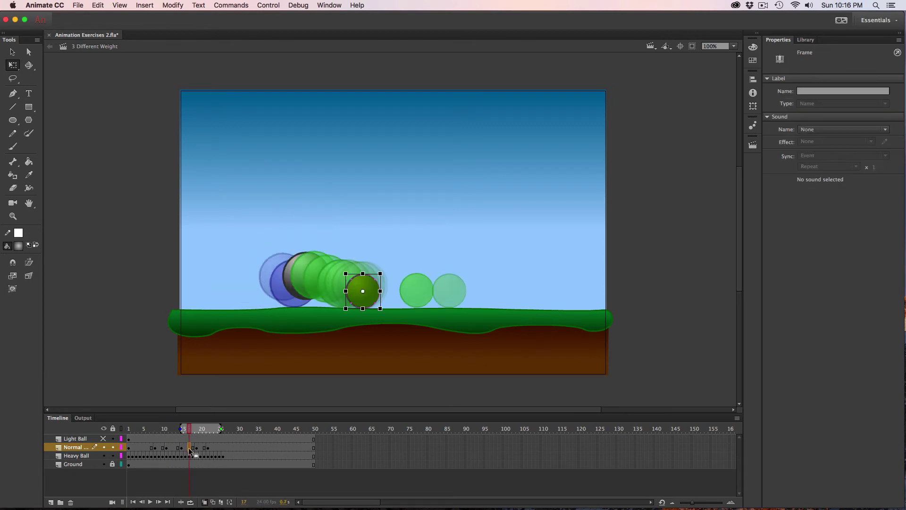
pyautogui.moveTo(373, 292); pyautogui.dragTo(452, 278)
pyautogui.click(397, 360)
pyautogui.click(182, 429)
pyautogui.click(143, 429)
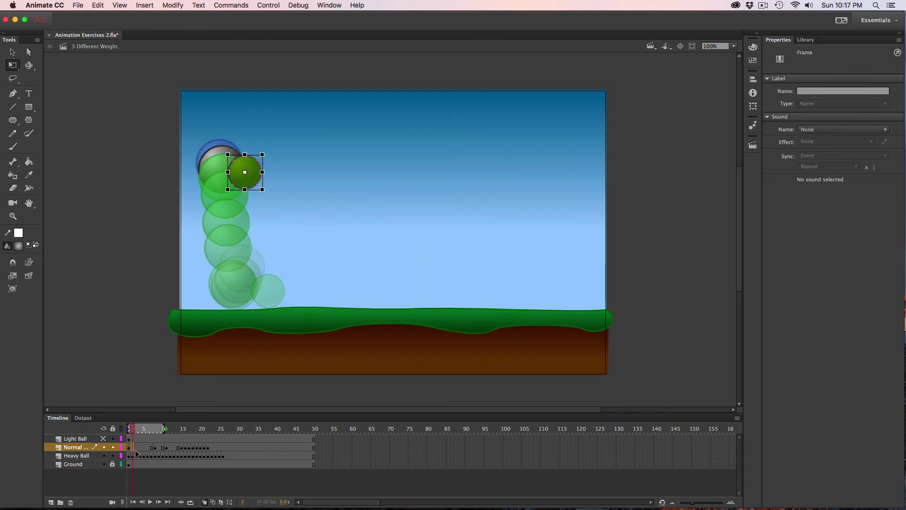
pyautogui.moveTo(250, 185)
pyautogui.mouseDown()
pyautogui.moveTo(270, 222)
pyautogui.moveTo(284, 300)
pyautogui.moveTo(321, 218)
pyautogui.moveTo(354, 260)
pyautogui.mouseUp()
pyautogui.press('F6')
pyautogui.press('F6')
pyautogui.press('F6')
pyautogui.press('F6')
pyautogui.press('F6')
pyautogui.press('F6')
pyautogui.press('F6')
# Play and stop the green ball's bounce, then operate the menu at the top right.
pyautogui.press('Return')
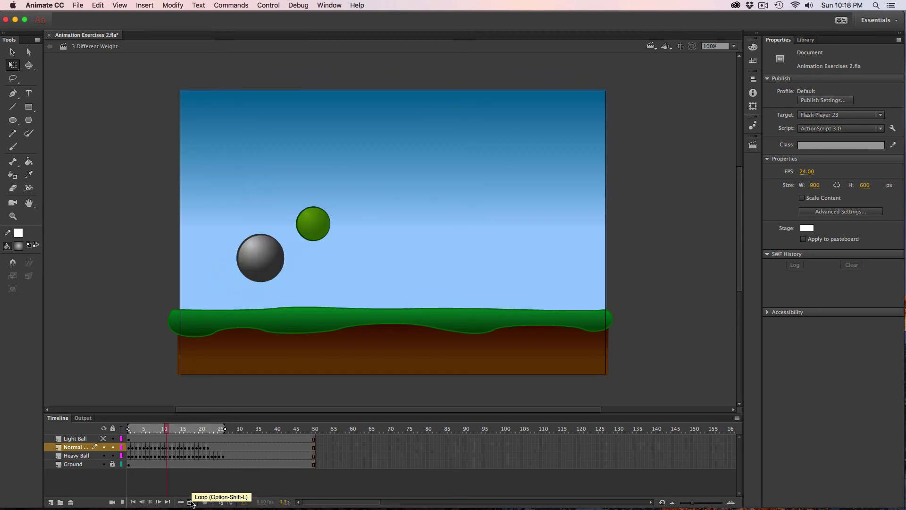
pyautogui.press('Return')
pyautogui.click(763, 5)
pyautogui.click(768, 29)
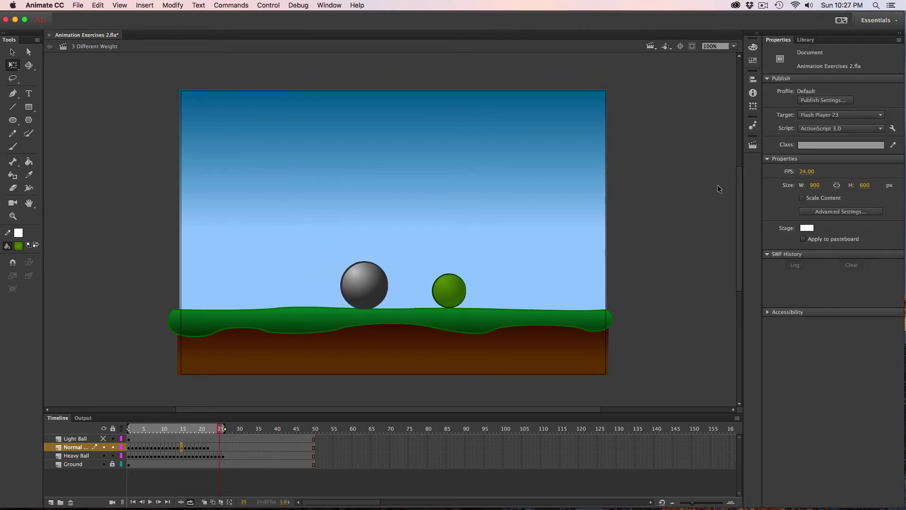
# Choose the 4 Ball Alive!! scene from the scene list and close the list.
pyautogui.click(752, 144)
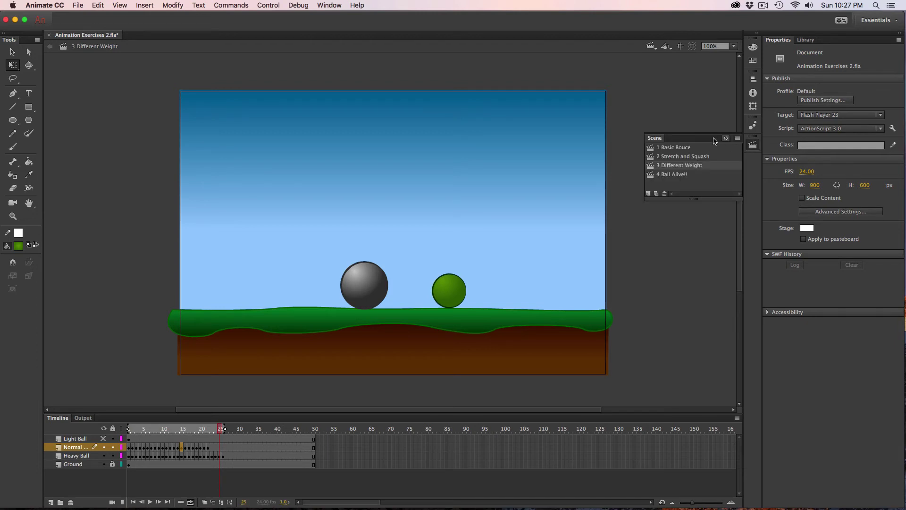
pyautogui.click(667, 174)
pyautogui.click(649, 248)
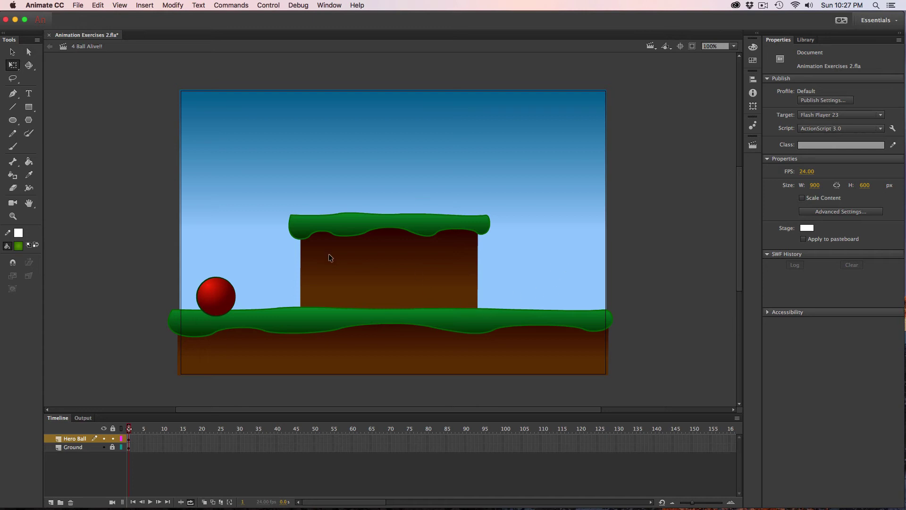
# Move the red hero ball back near the left edge, resting on the ground slightly further right.
pyautogui.click(213, 284)
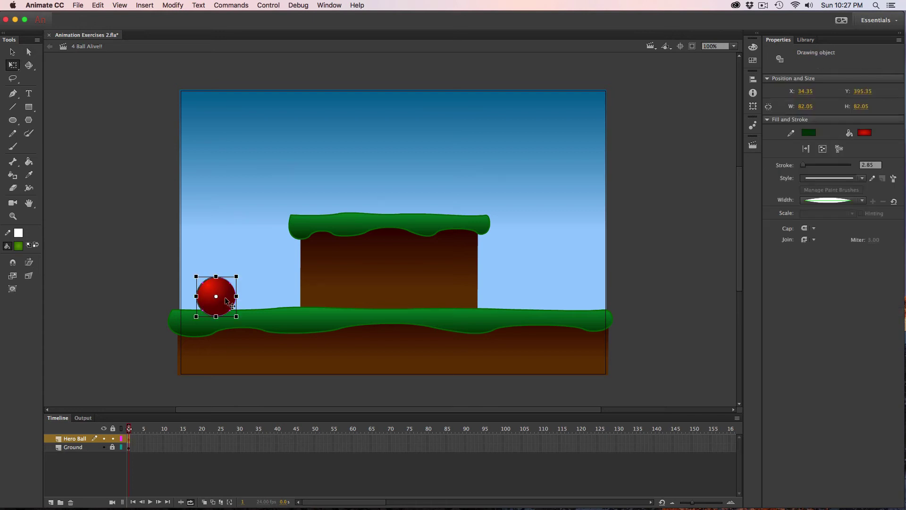
pyautogui.press('v')
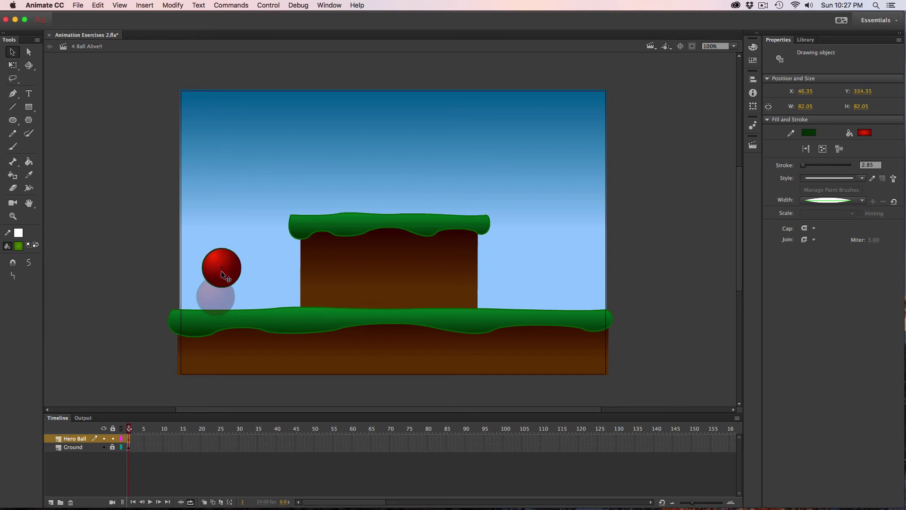
pyautogui.moveTo(221, 271); pyautogui.dragTo(560, 285)
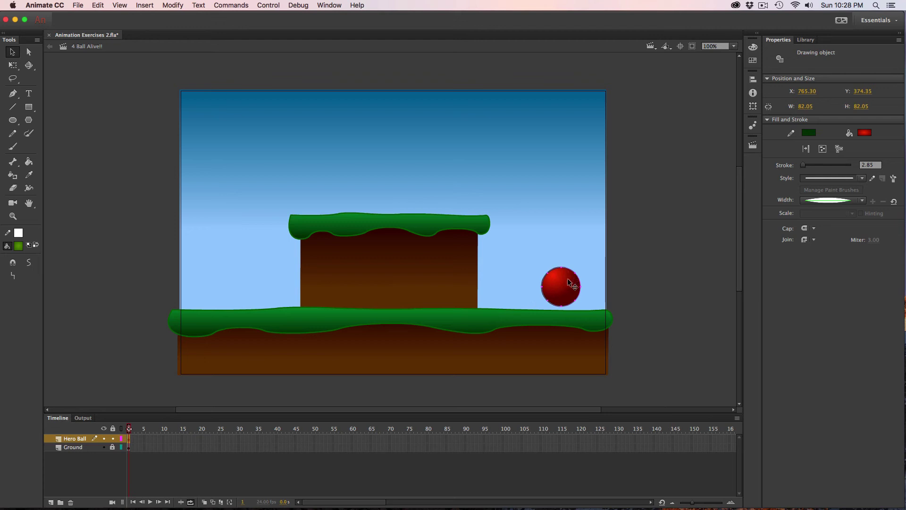
pyautogui.moveTo(567, 278); pyautogui.dragTo(236, 284)
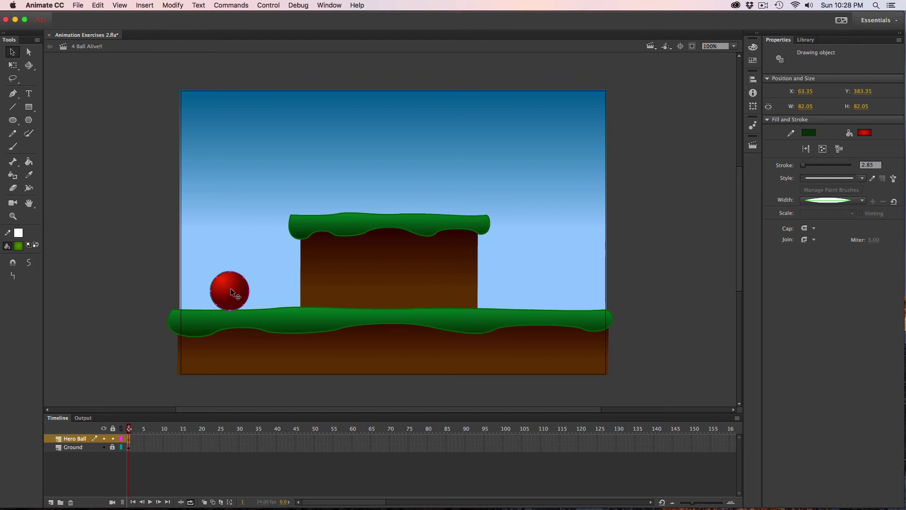
# Add keyframes on frames 2–5, nudging the red ball down and right.
pyautogui.press('F6')
pyautogui.press('Down')
pyautogui.press('Down')
pyautogui.press('Down')
pyautogui.press('Right')
pyautogui.press('F6')
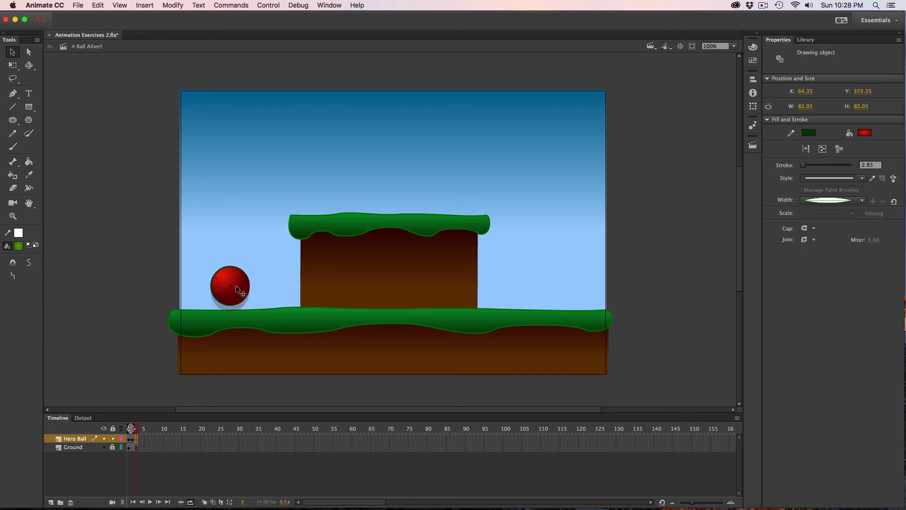
pyautogui.press('F6')
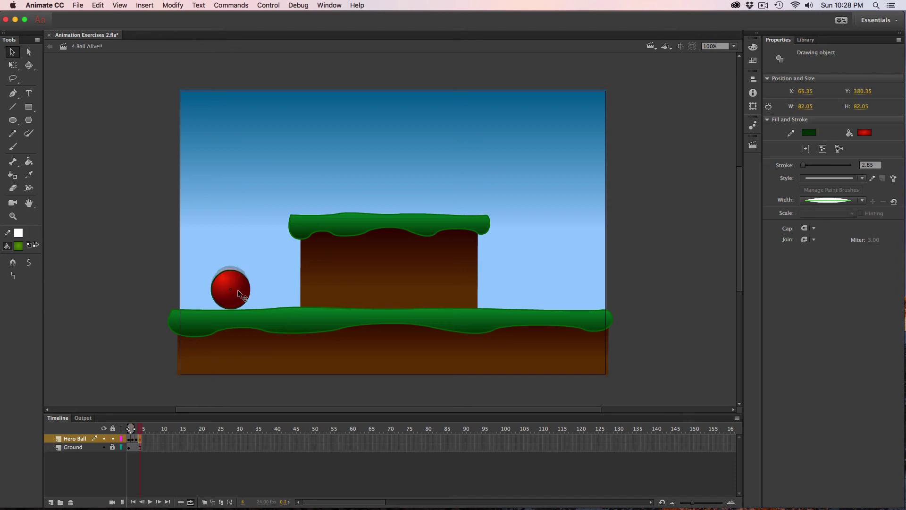
pyautogui.press('F6')
pyautogui.press('Down')
pyautogui.press('Down')
pyautogui.press('Right')
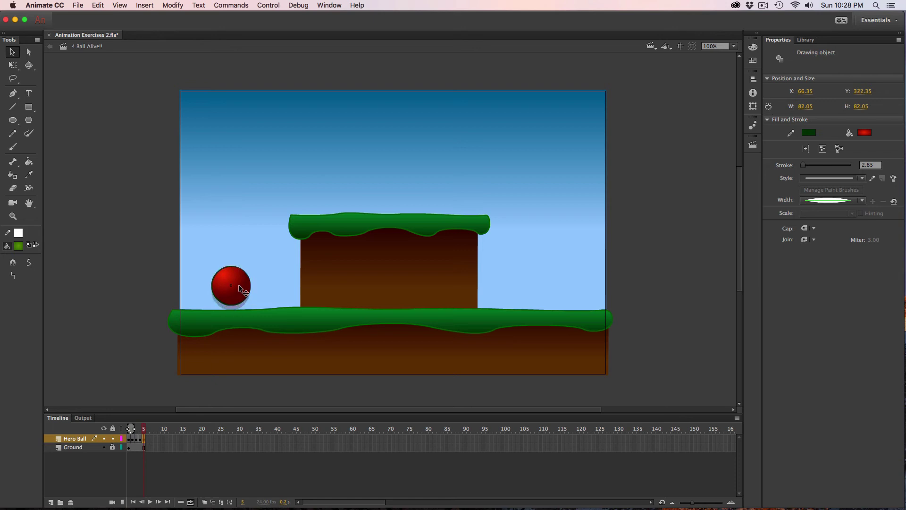
# Add keyframes on frames 6–10, nudging the red ball upward for the hop.
pyautogui.press('F6')
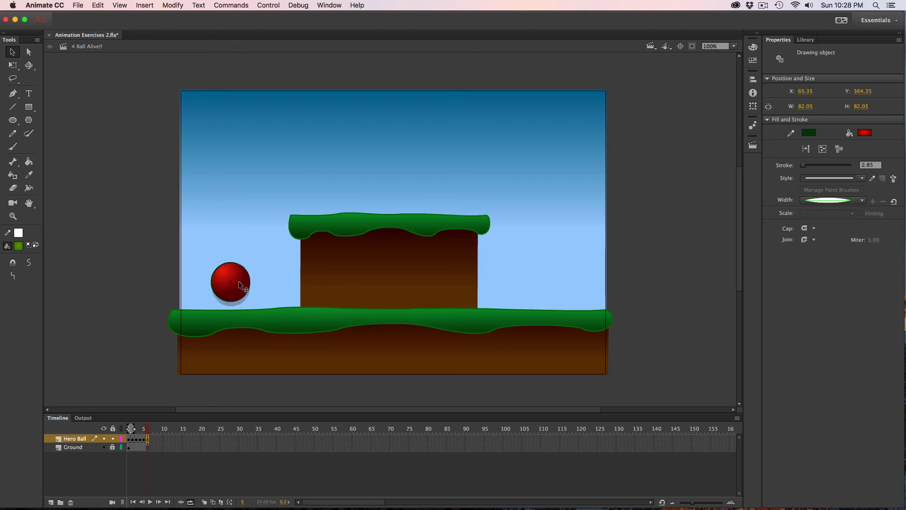
pyautogui.press('F6')
pyautogui.press('Up')
pyautogui.press('Up')
pyautogui.press('F6')
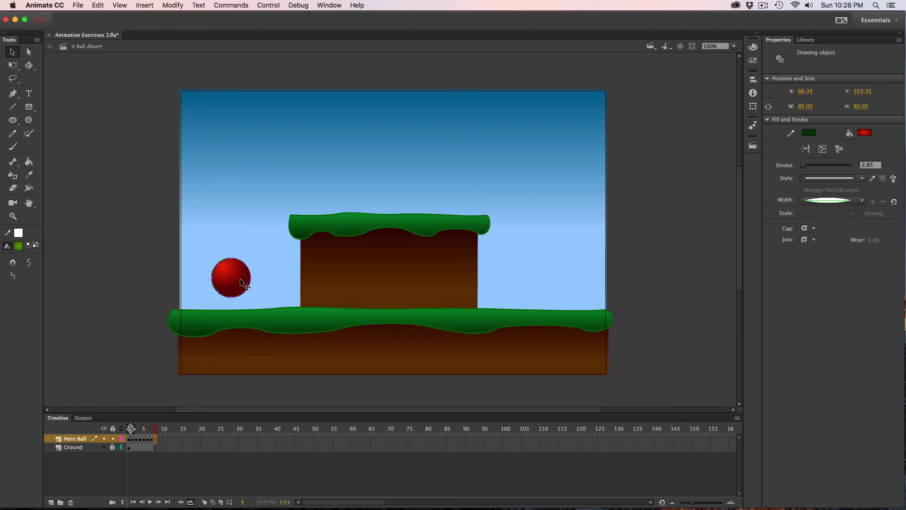
pyautogui.press('F6')
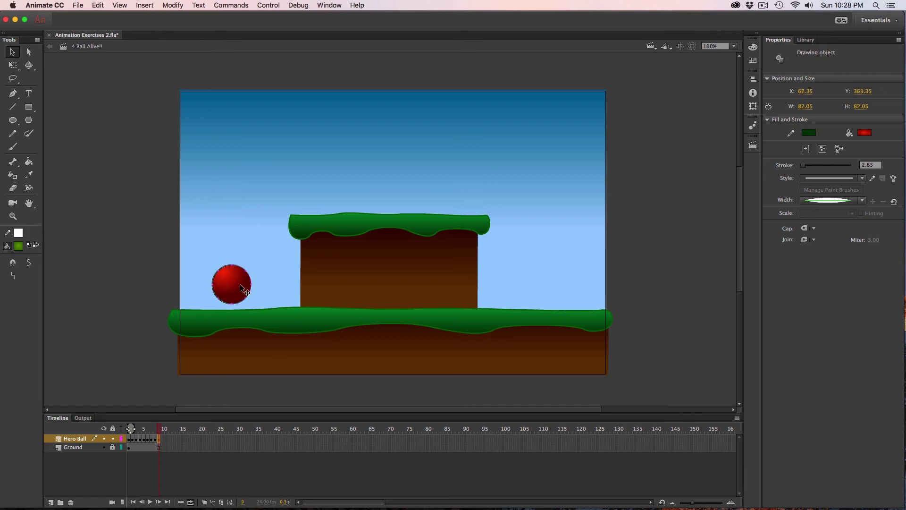
pyautogui.press('F6')
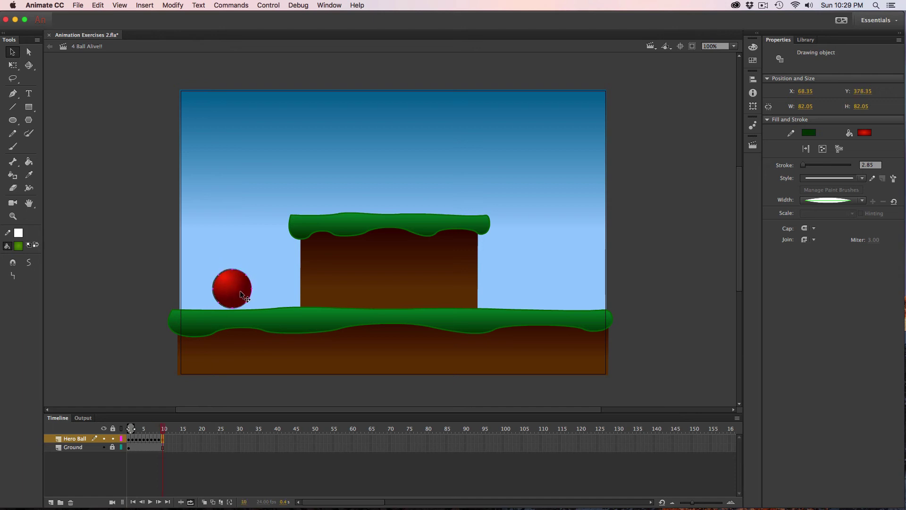
# Keyframe frames 11–18 as the ball lands on the ground, and loop frames 1–18.
pyautogui.moveTo(241, 288); pyautogui.dragTo(242, 252)
pyautogui.press('F6')
pyautogui.press('F6')
pyautogui.press('F6')
pyautogui.press('F6')
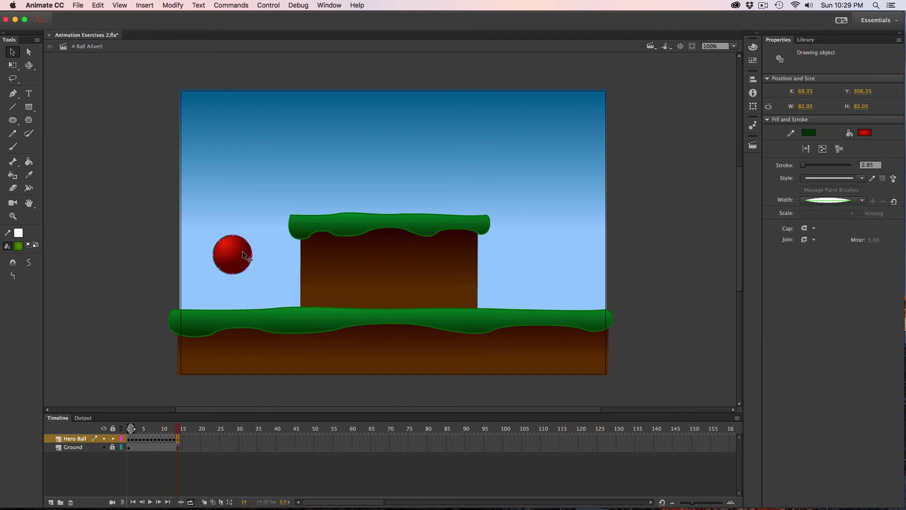
pyautogui.press('F6')
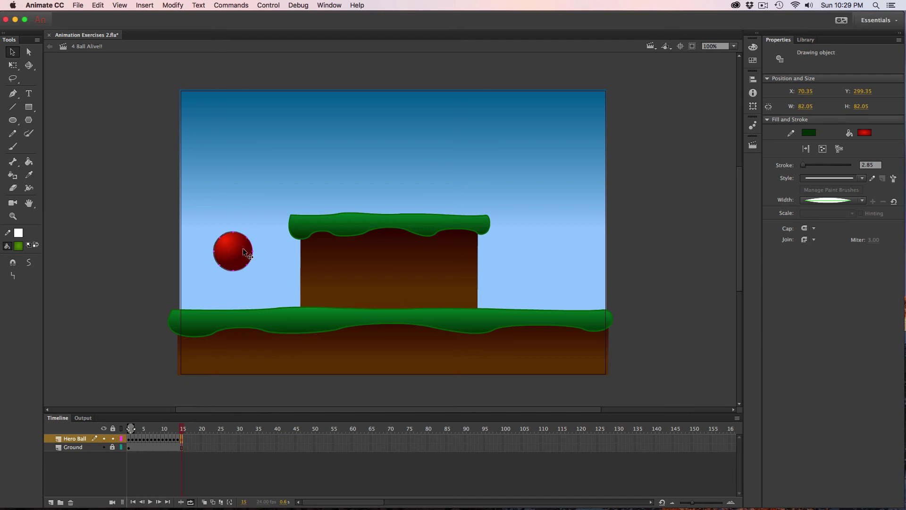
pyautogui.press('F6')
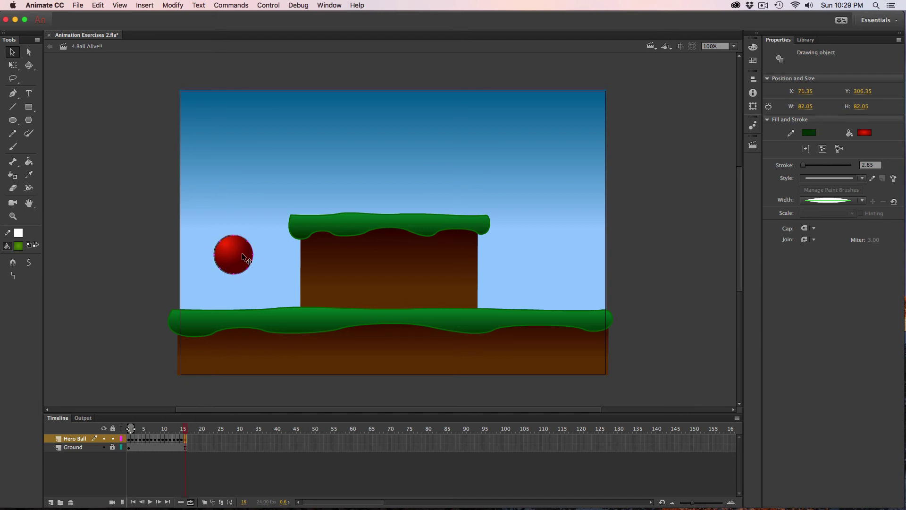
pyautogui.press('F6')
pyautogui.moveTo(242, 257); pyautogui.dragTo(242, 289)
pyautogui.press('F6')
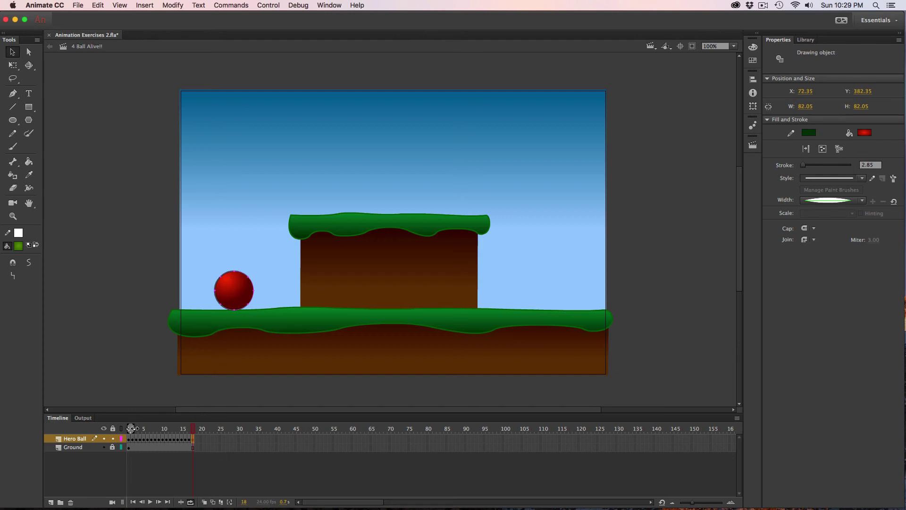
pyautogui.moveTo(132, 429); pyautogui.dragTo(194, 428)
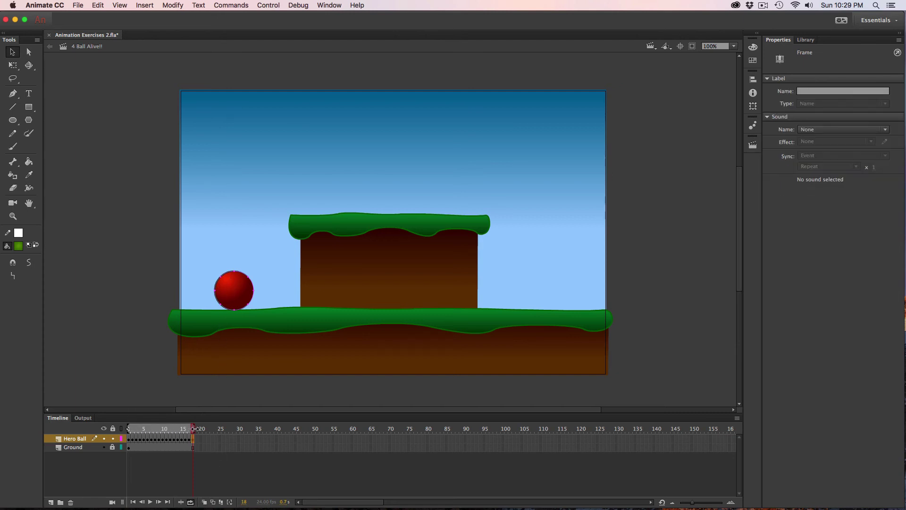
# Preview the hop, then go back to frame 18 on the Hero Ball layer.
pyautogui.press('Return')
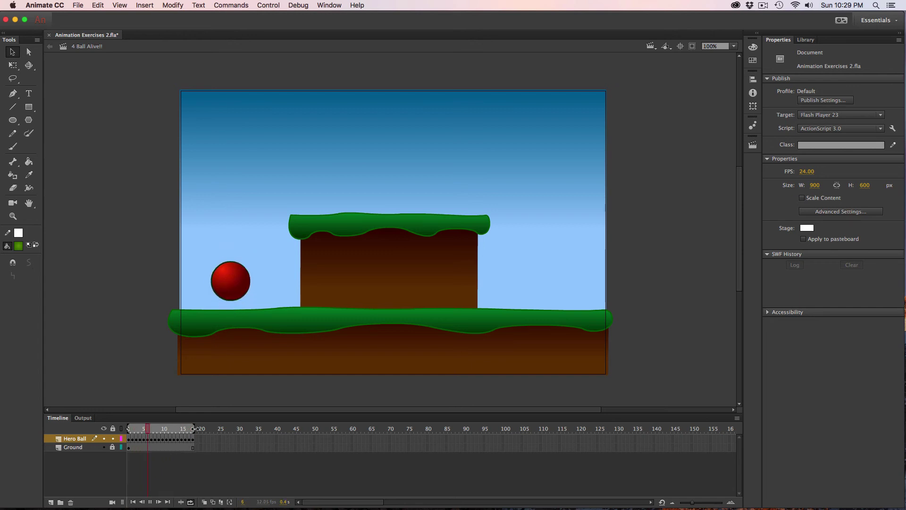
pyautogui.press('Return')
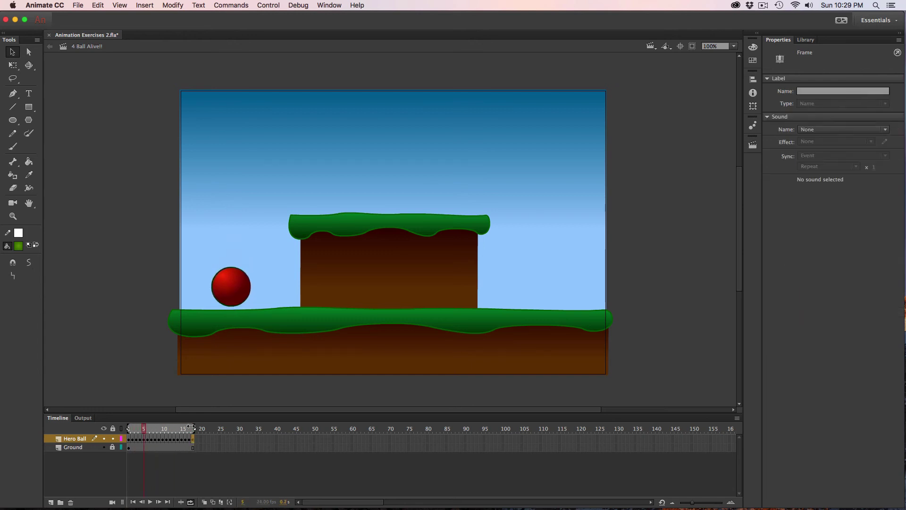
pyautogui.moveTo(147, 429); pyautogui.dragTo(192, 441)
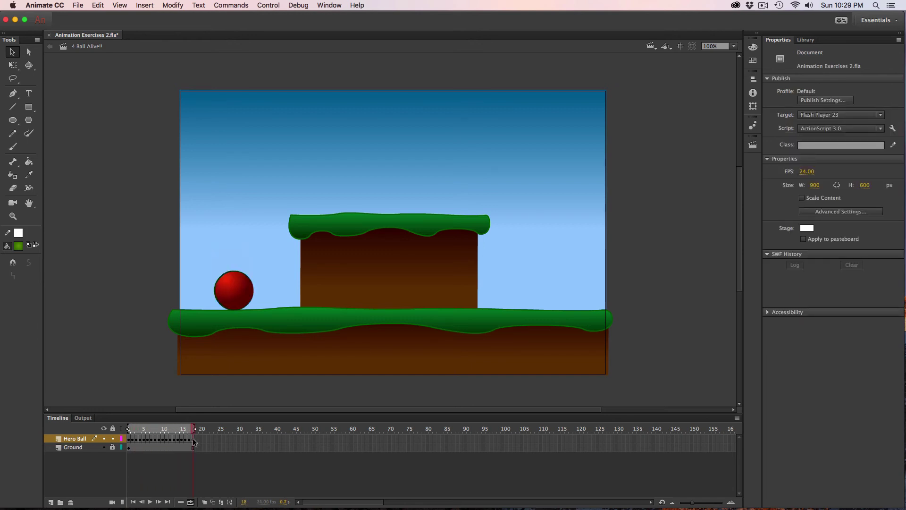
pyautogui.click(193, 439)
# Add keyframes on frames 19–22, raising the ball into the air for the jump.
pyautogui.press('F6')
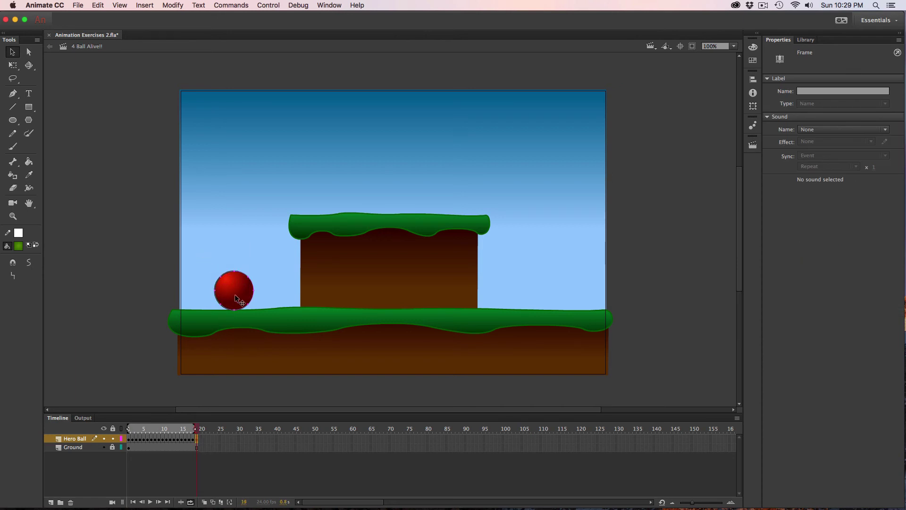
pyautogui.moveTo(234, 293); pyautogui.dragTo(236, 276)
pyautogui.press('Up')
pyautogui.press('Up')
pyautogui.press('Up')
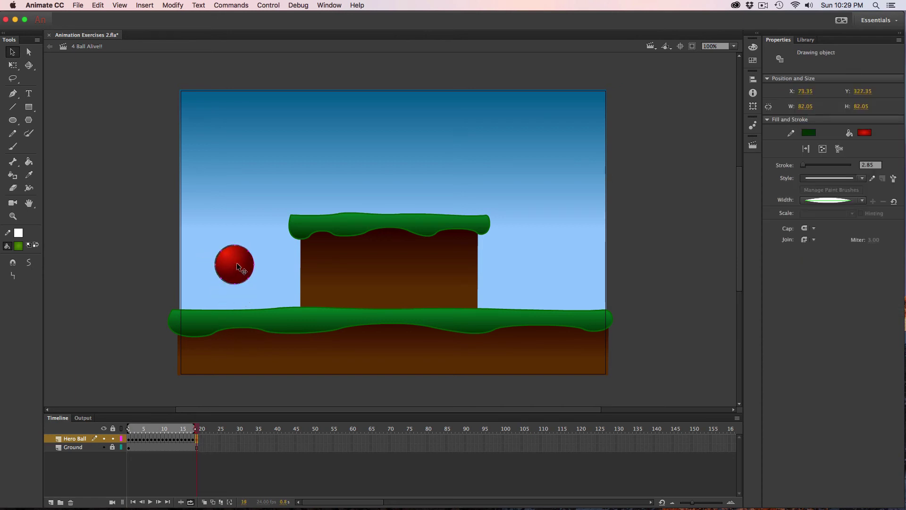
pyautogui.press('F6')
pyautogui.moveTo(238, 262); pyautogui.dragTo(239, 226)
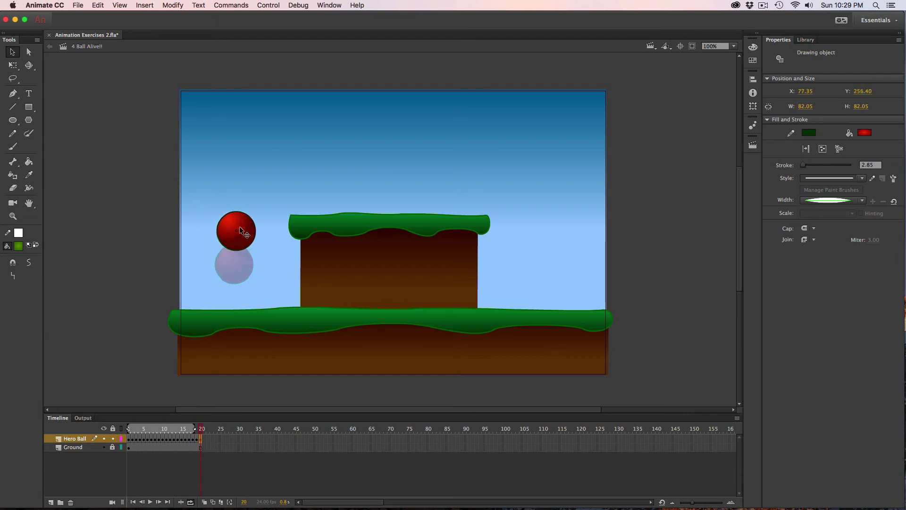
pyautogui.press('F6')
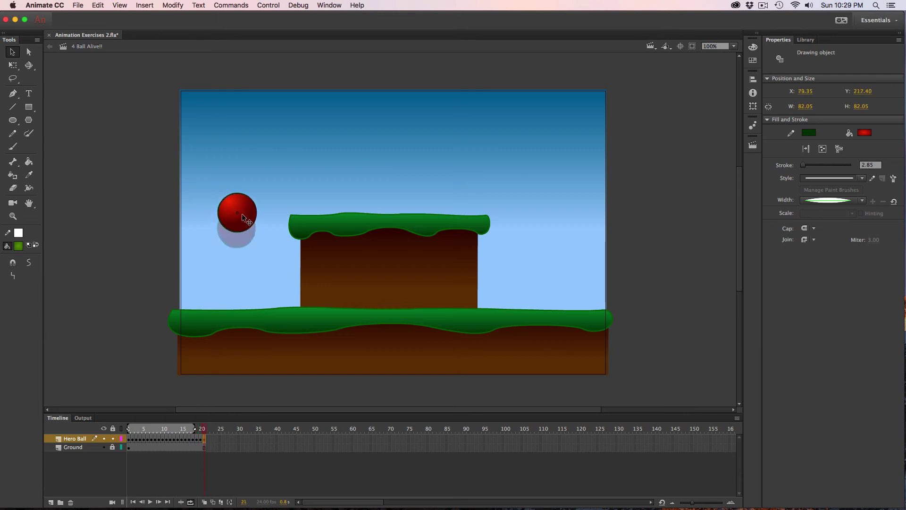
pyautogui.press('F6')
pyautogui.moveTo(242, 211); pyautogui.dragTo(244, 204)
# Keyframe frames 23–31, carrying the ball up onto the grassy platform, and preview the jump.
pyautogui.press('F6')
pyautogui.press('F6')
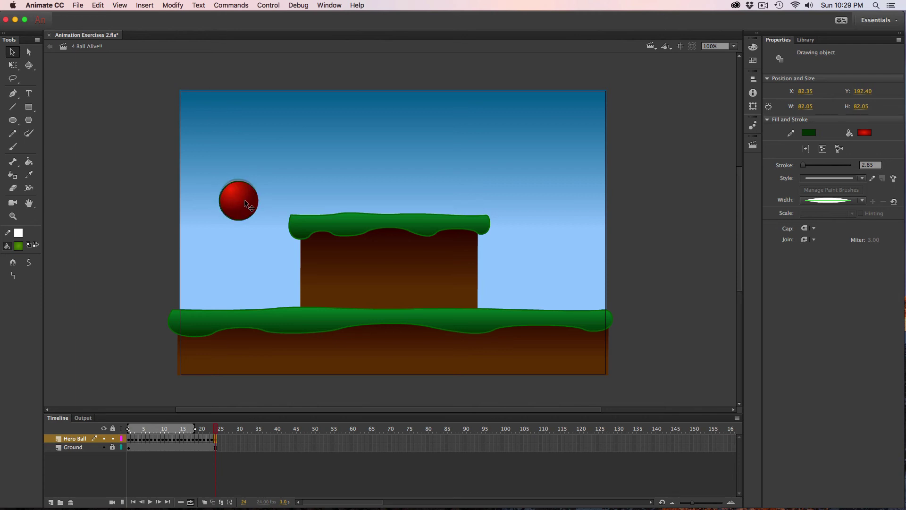
pyautogui.press('F6')
pyautogui.press('F6')
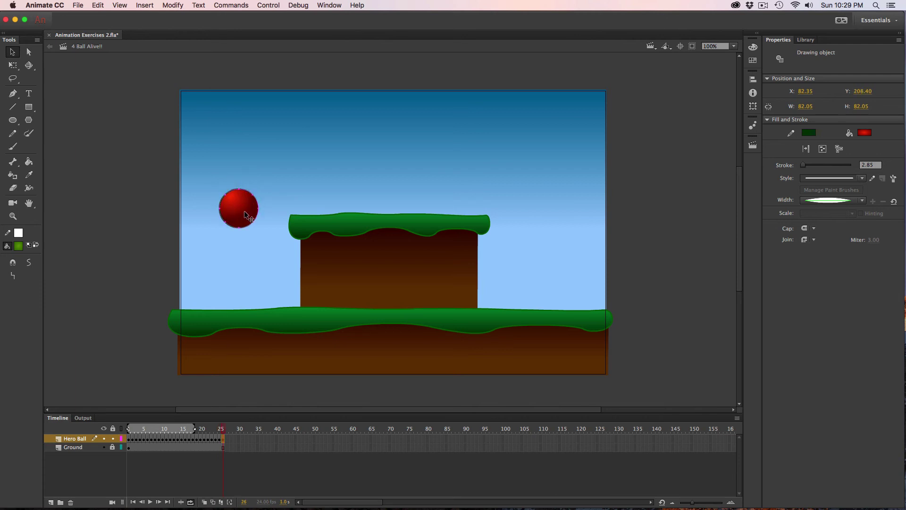
pyautogui.press('F6')
pyautogui.moveTo(245, 229)
pyautogui.mouseDown()
pyautogui.moveTo(245, 284)
pyautogui.moveTo(247, 211)
pyautogui.mouseUp()
pyautogui.press('F6')
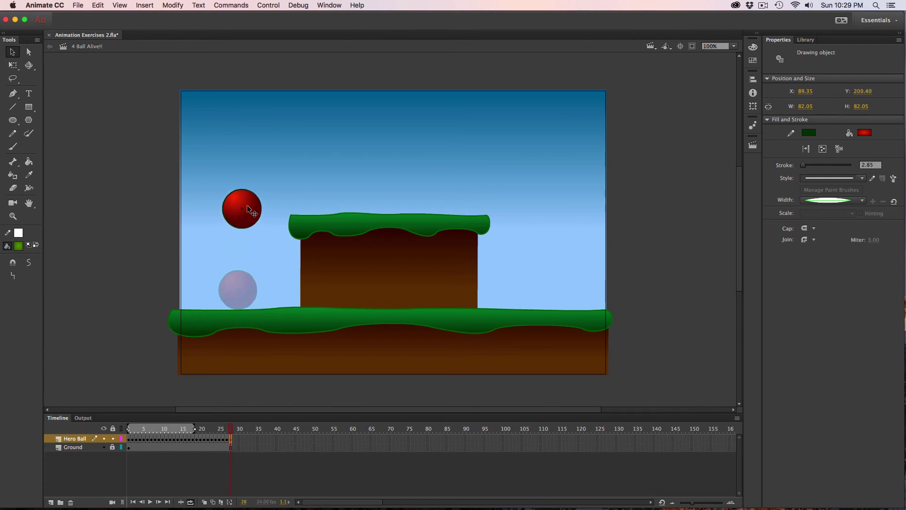
pyautogui.press('Down')
pyautogui.press('F6')
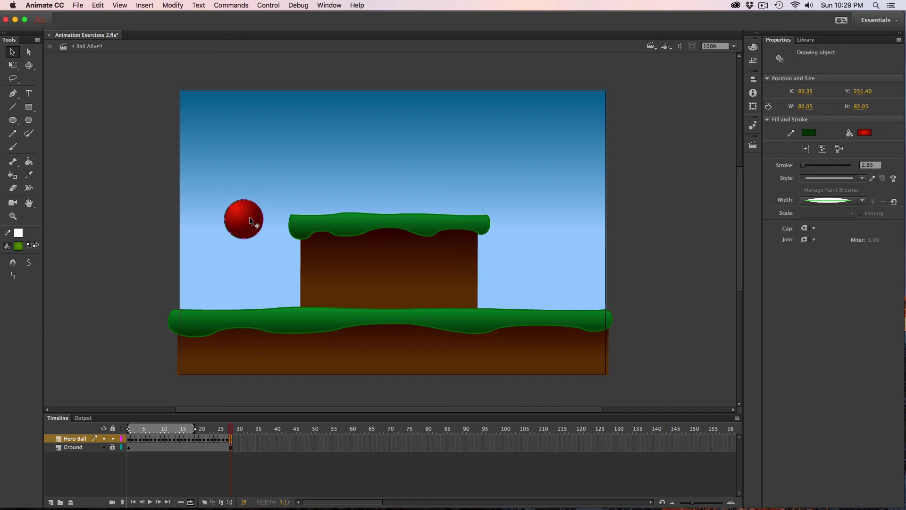
pyautogui.moveTo(249, 216); pyautogui.dragTo(336, 197)
pyautogui.press('F6')
pyautogui.press('F6')
pyautogui.press('F6')
pyautogui.press('F6')
pyautogui.press('F6')
pyautogui.press('F6')
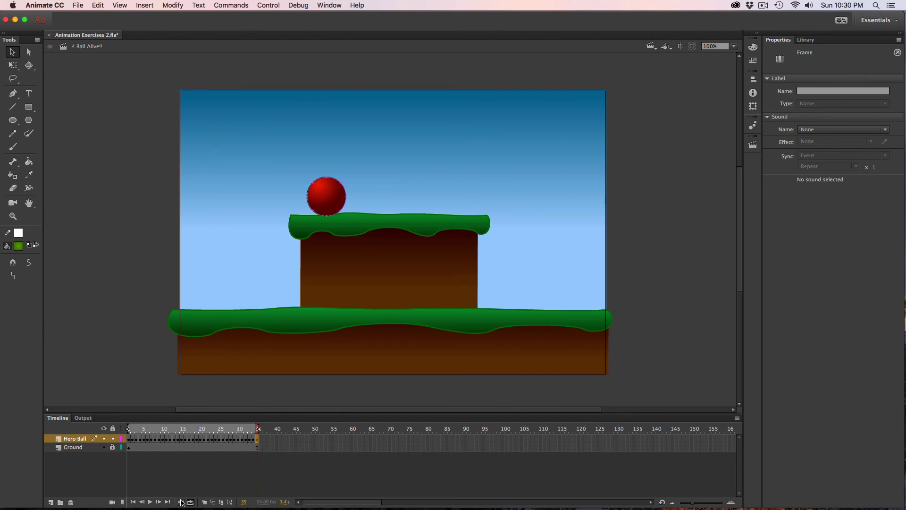
pyautogui.press('Return')
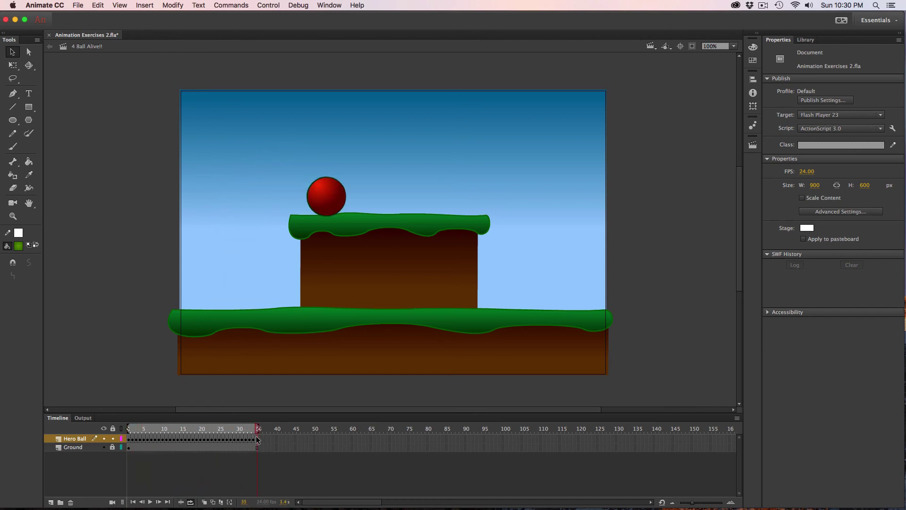
# Keyframe frames 36–42, moving the ball right and down off the platform.
pyautogui.click(259, 438)
pyautogui.press('F6')
pyautogui.moveTo(345, 195)
pyautogui.mouseDown()
pyautogui.moveTo(359, 170)
pyautogui.moveTo(386, 196)
pyautogui.moveTo(396, 193)
pyautogui.mouseUp()
pyautogui.press('F6')
pyautogui.press('F6')
pyautogui.press('F6')
pyautogui.press('F6')
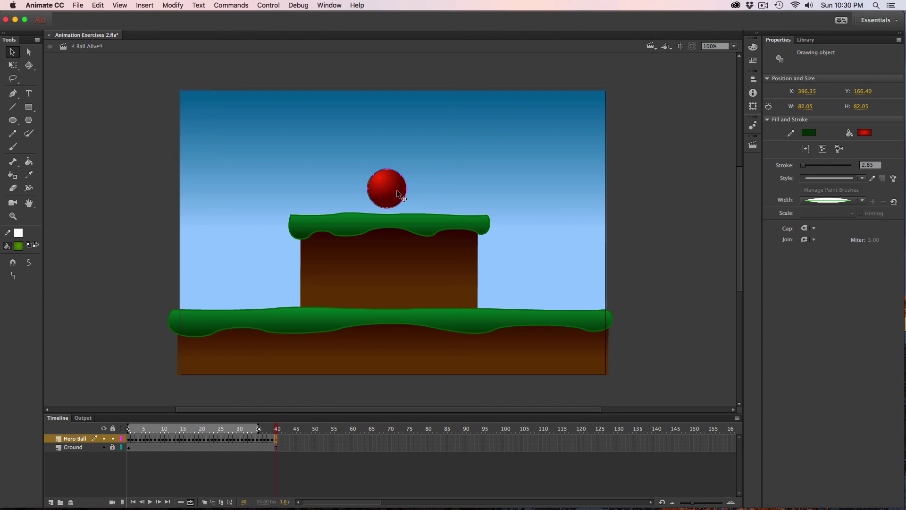
pyautogui.moveTo(394, 191); pyautogui.dragTo(586, 297)
pyautogui.press('F6')
pyautogui.press('F6')
pyautogui.press('F6')
pyautogui.press('F6')
pyautogui.press('F6')
pyautogui.press('F6')
pyautogui.press('F6')
pyautogui.press('F6')
pyautogui.press('F6')
pyautogui.press('F6')
pyautogui.press('F6')
pyautogui.press('F6')
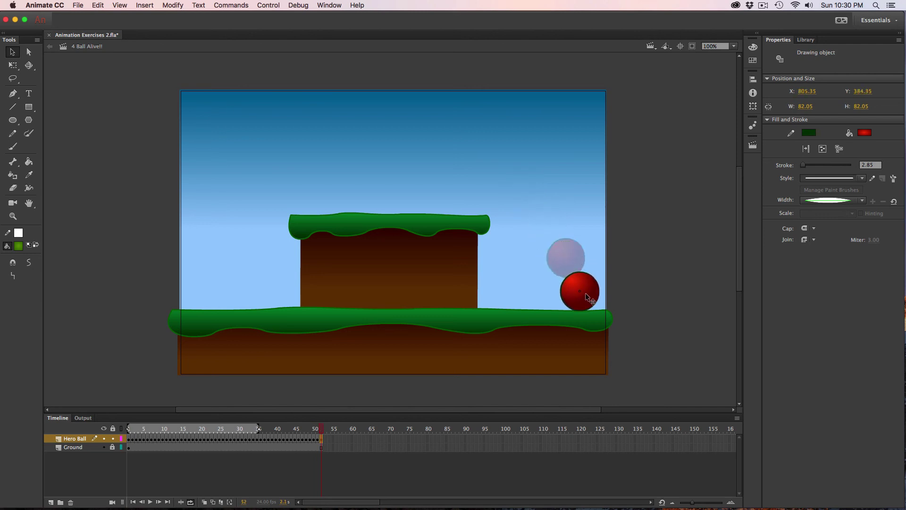
# Keyframe frames 53–59 with the ball shifted left onto the ground, then preview from the start.
pyautogui.press('F6')
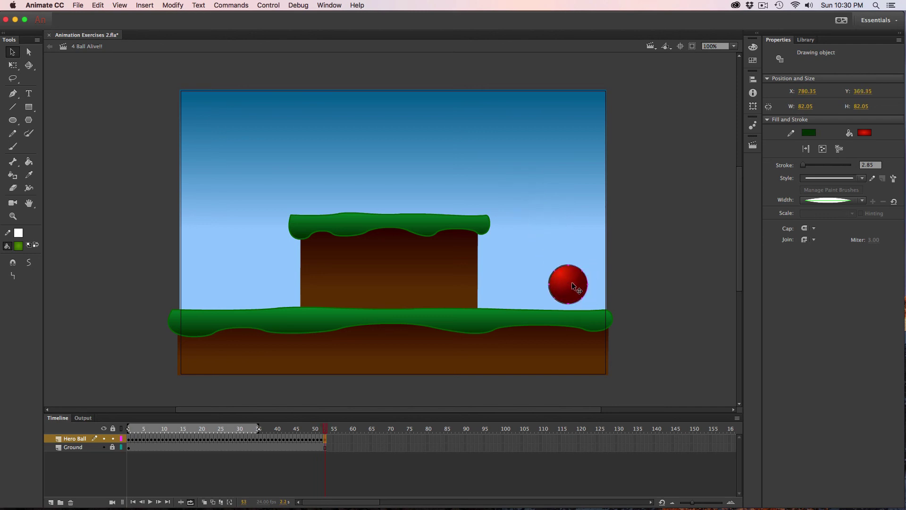
pyautogui.press('F6')
pyautogui.press('F6')
pyautogui.moveTo(562, 286); pyautogui.dragTo(536, 285)
pyautogui.press('F6')
pyautogui.press('F6')
pyautogui.press('F6')
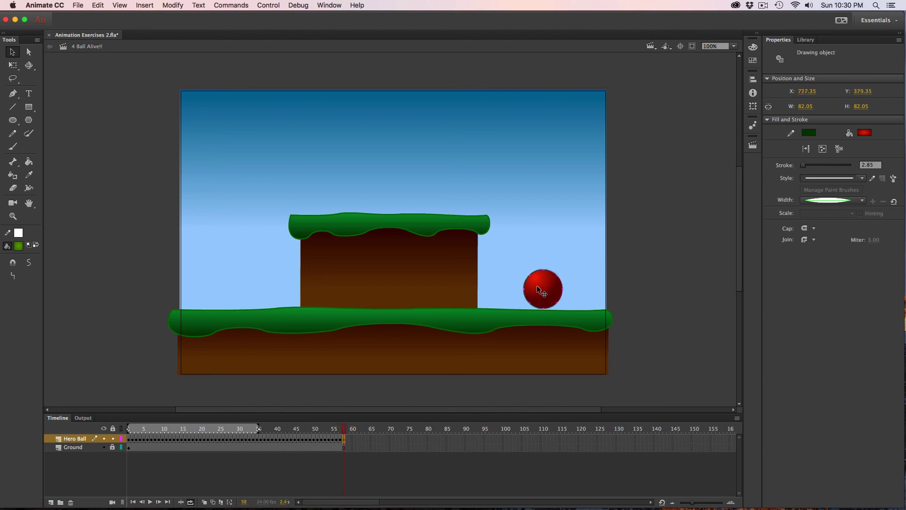
pyautogui.press('F6')
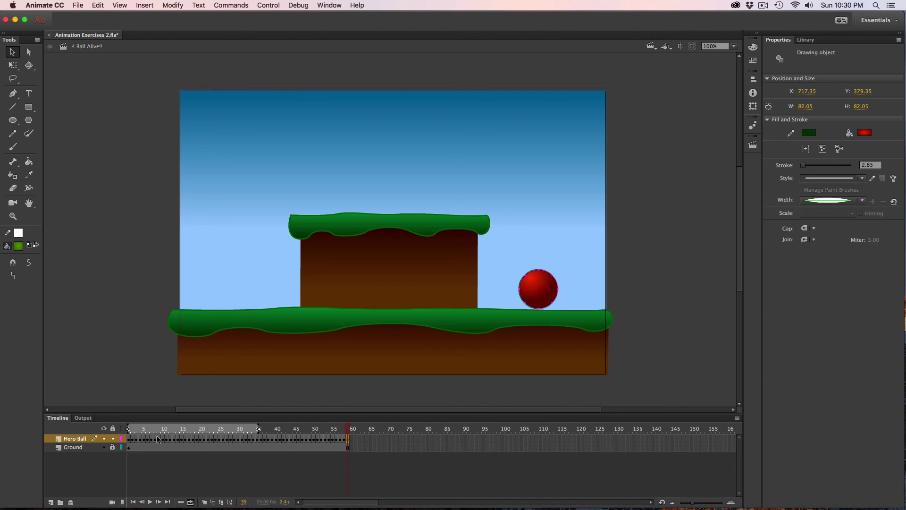
pyautogui.press('Return')
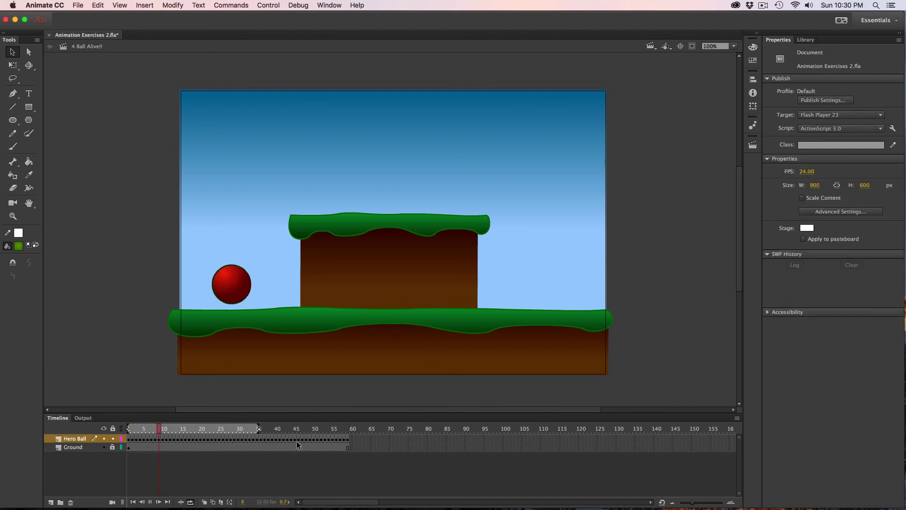
pyautogui.press('Return')
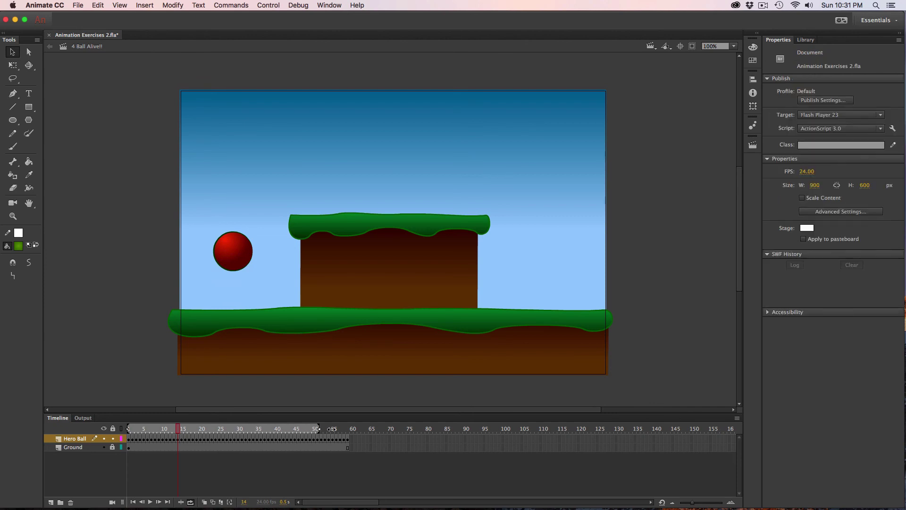
pyautogui.press('Return')
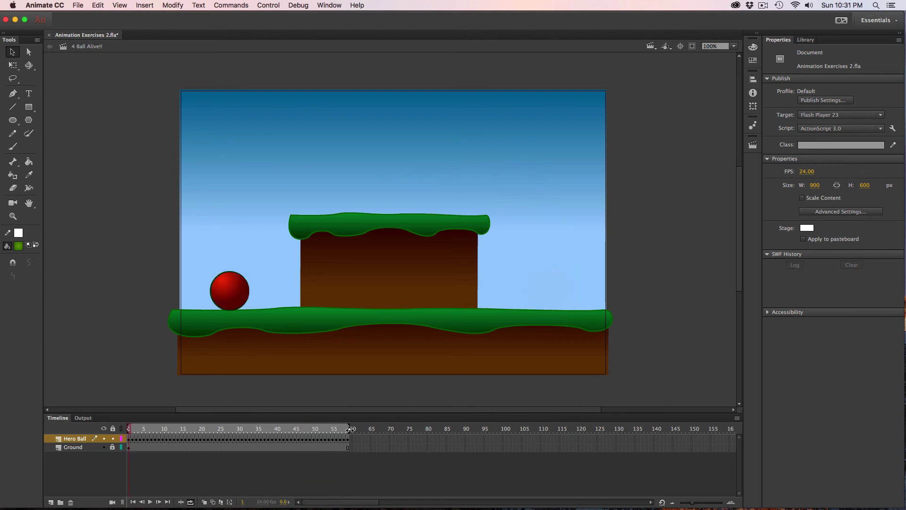
pyautogui.moveTo(211, 434); pyautogui.dragTo(294, 424)
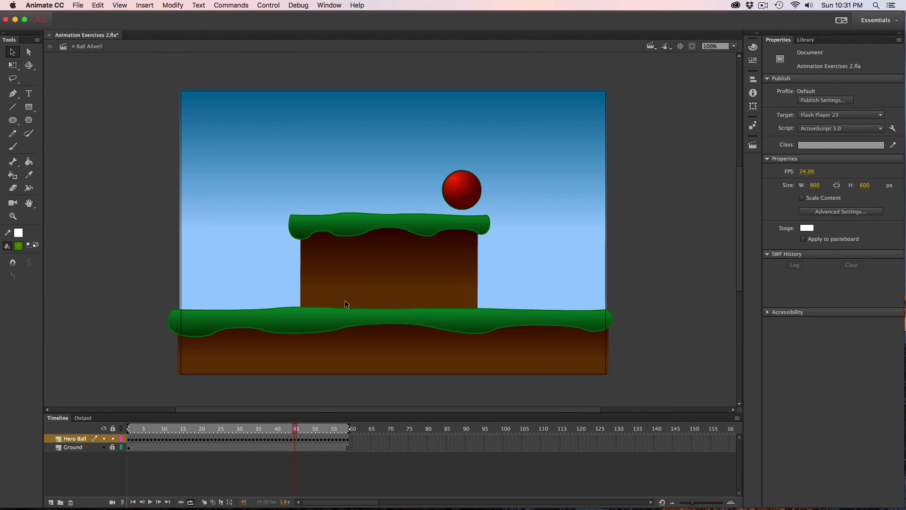
pyautogui.click(75, 6)
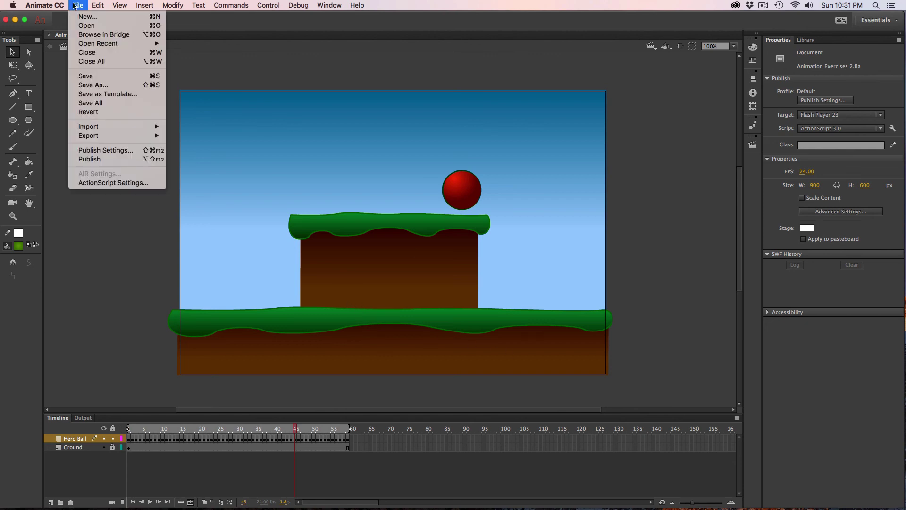
pyautogui.click(78, 4)
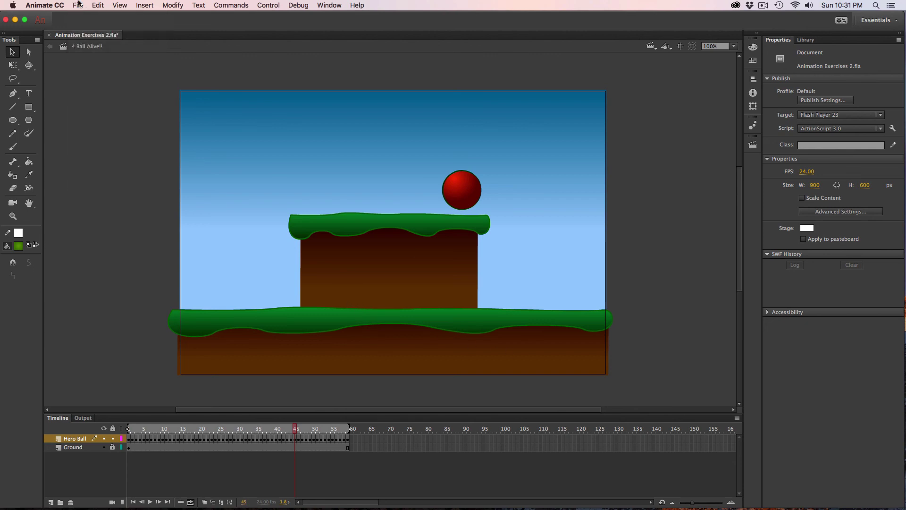